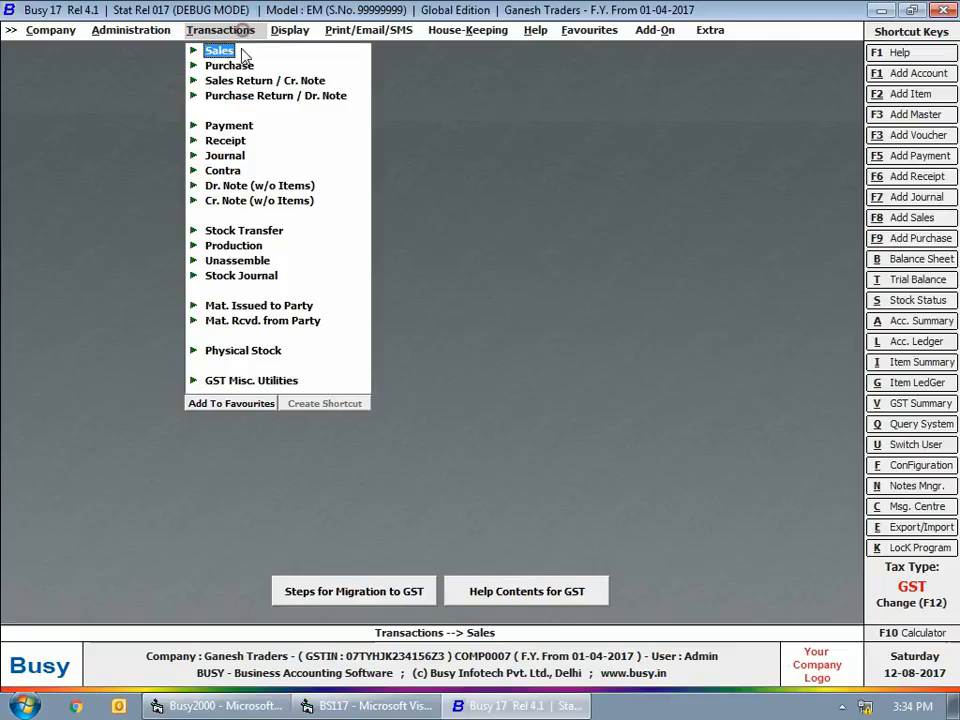
Start a new receipt voucher in the Main series dated 02-07-2017 with GST nature Advance Receipt
{"action": "left_click", "coordinate": [236, 142]}
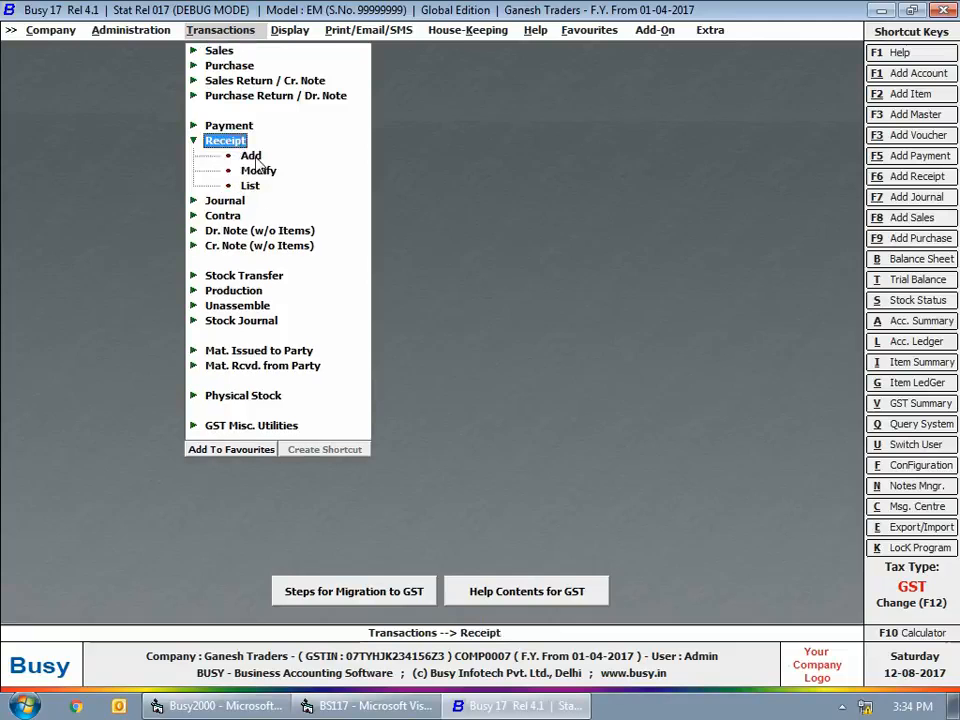
{"action": "left_click", "coordinate": [251, 156]}
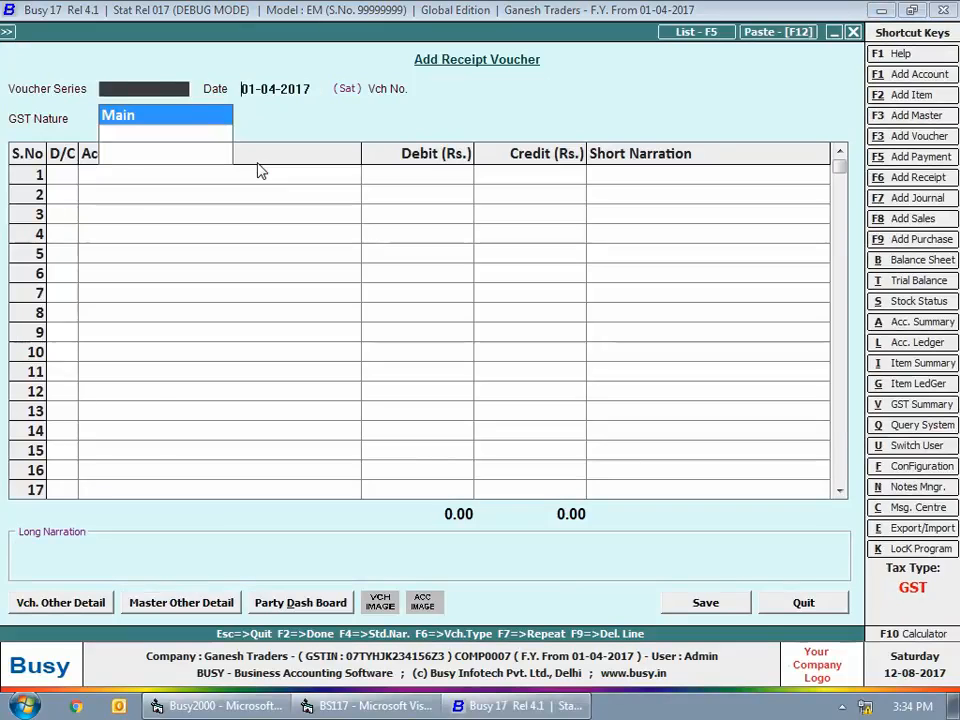
{"action": "key", "text": "Return"}
{"action": "type", "text": "2-7-"}
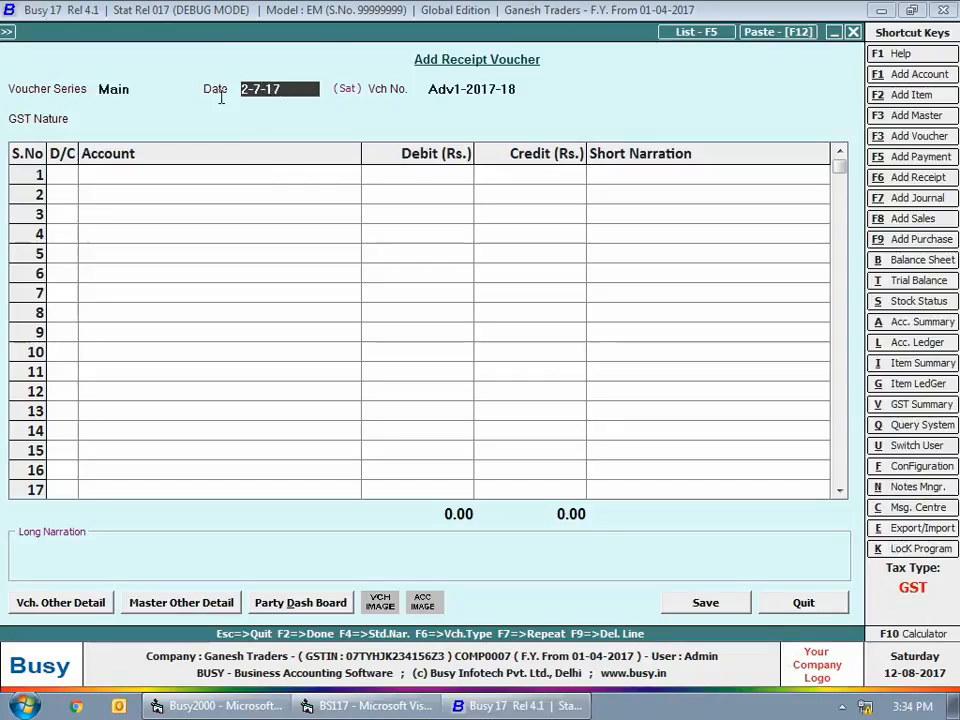
{"action": "key", "text": "Return"}
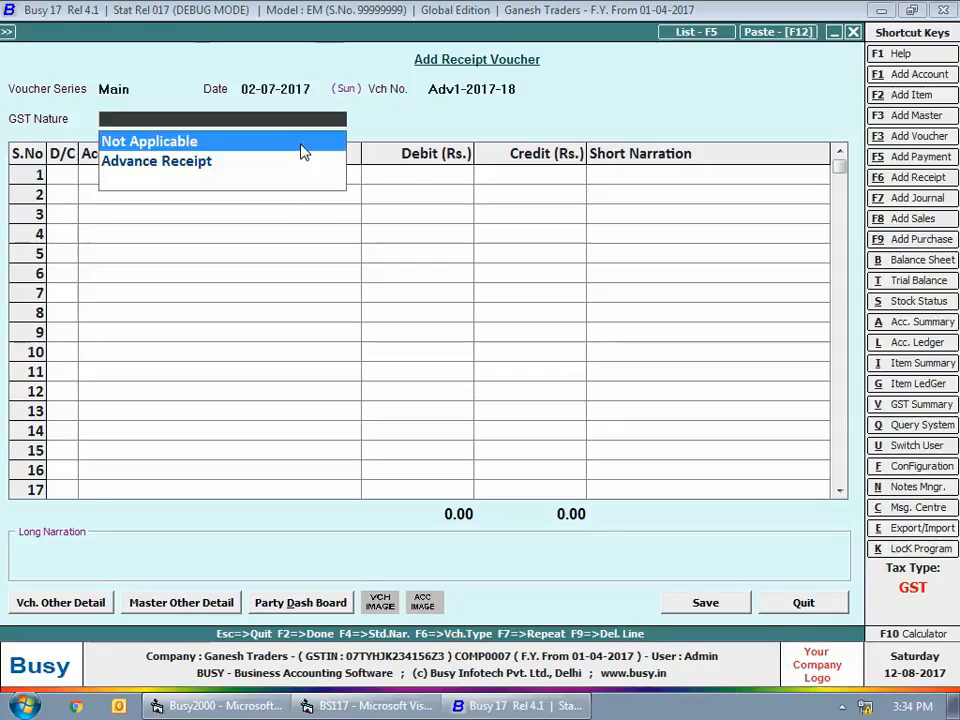
{"action": "key", "text": "Down"}
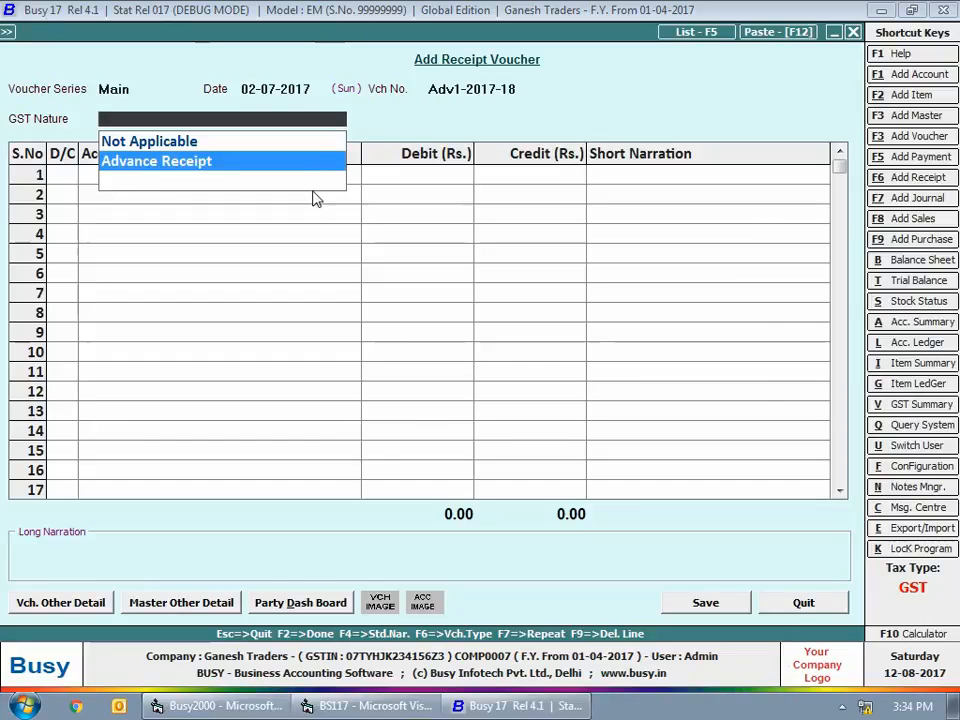
{"action": "key", "text": "Return"}
Credit the Arshia Enterprises account with Rs. 38,400 on the voucher's first line
{"action": "type", "text": "arsh"}
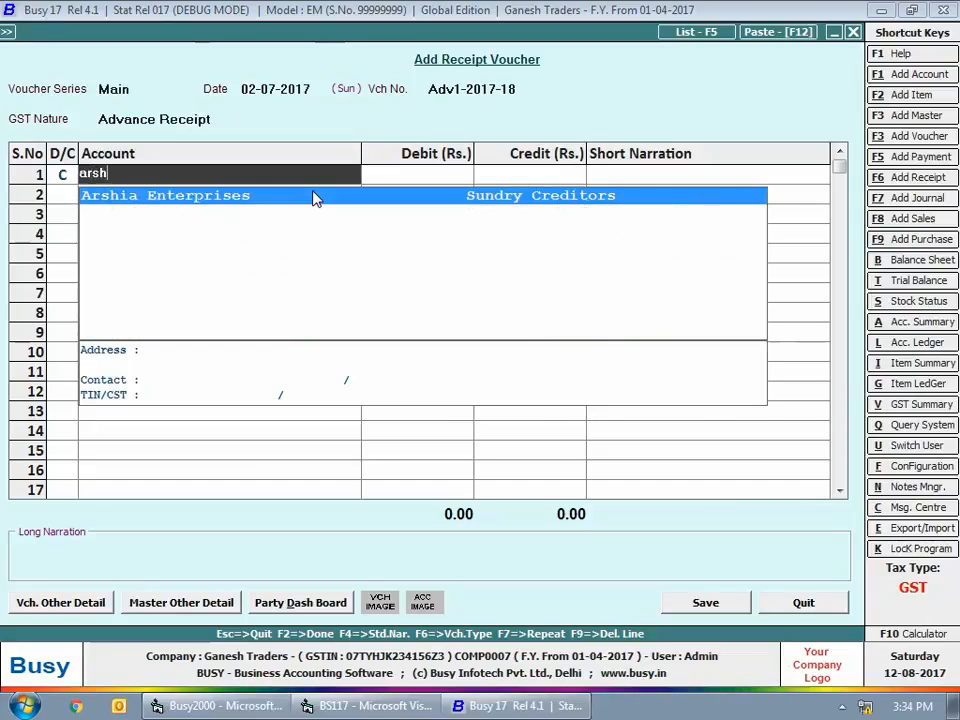
{"action": "key", "text": "Return"}
{"action": "type", "text": "3"}
{"action": "type", "text": "8,4"}
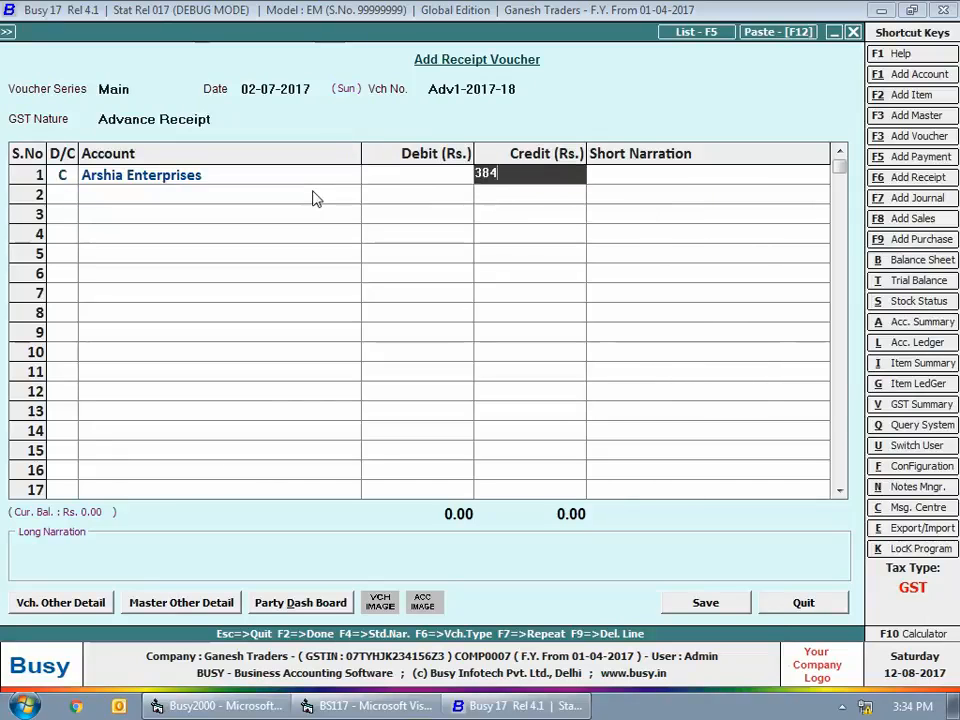
{"action": "type", "text": "00"}
{"action": "key", "text": "Return"}
Debit the Cash account with Rs. 38,400 on the second line and finish the voucher entries
{"action": "key", "text": "Return"}
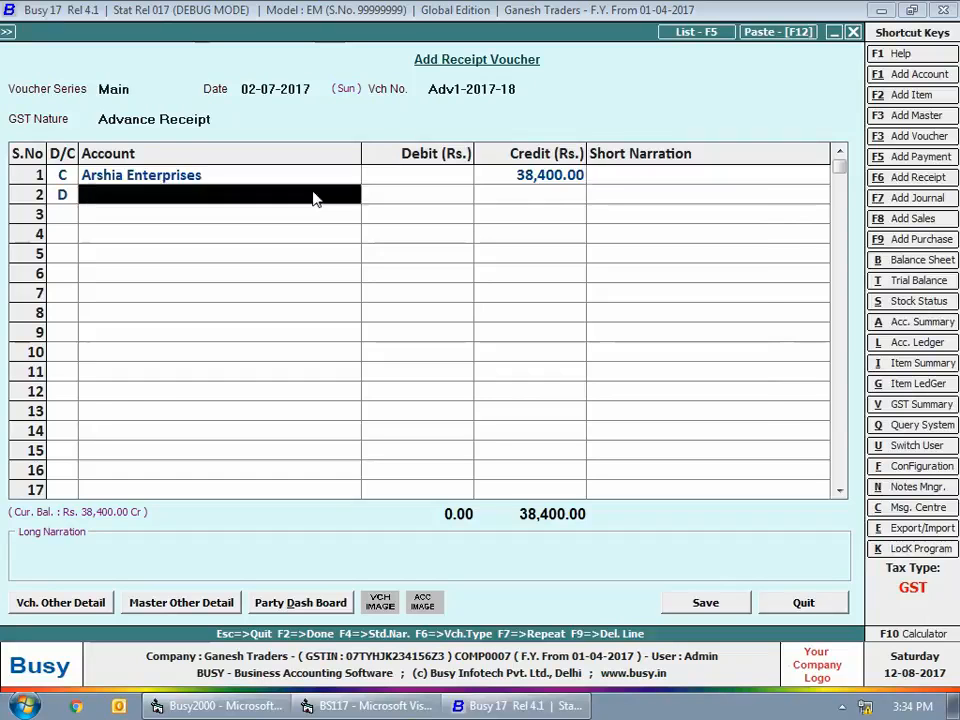
{"action": "type", "text": "c"}
{"action": "key", "text": "Return"}
{"action": "key", "text": "Return"}
{"action": "key", "text": "Return"}
{"action": "key", "text": "Return"}
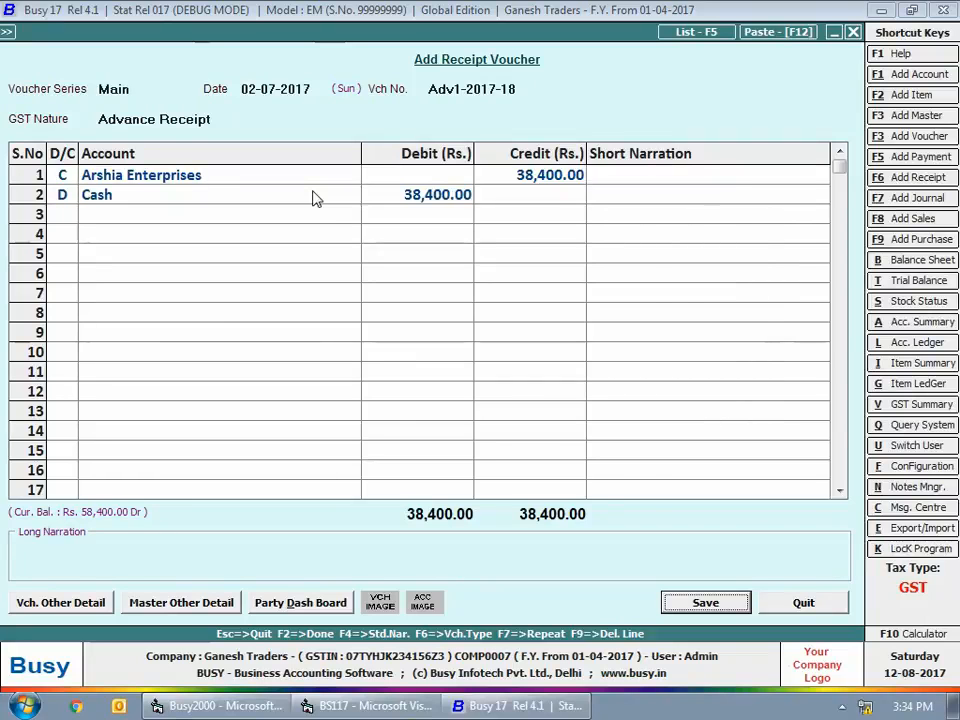
Allocate the Arshia Enterprises advance of Rs. 38,400 at a 28% tax rate and save the receipt voucher
{"action": "key", "text": "Return"}
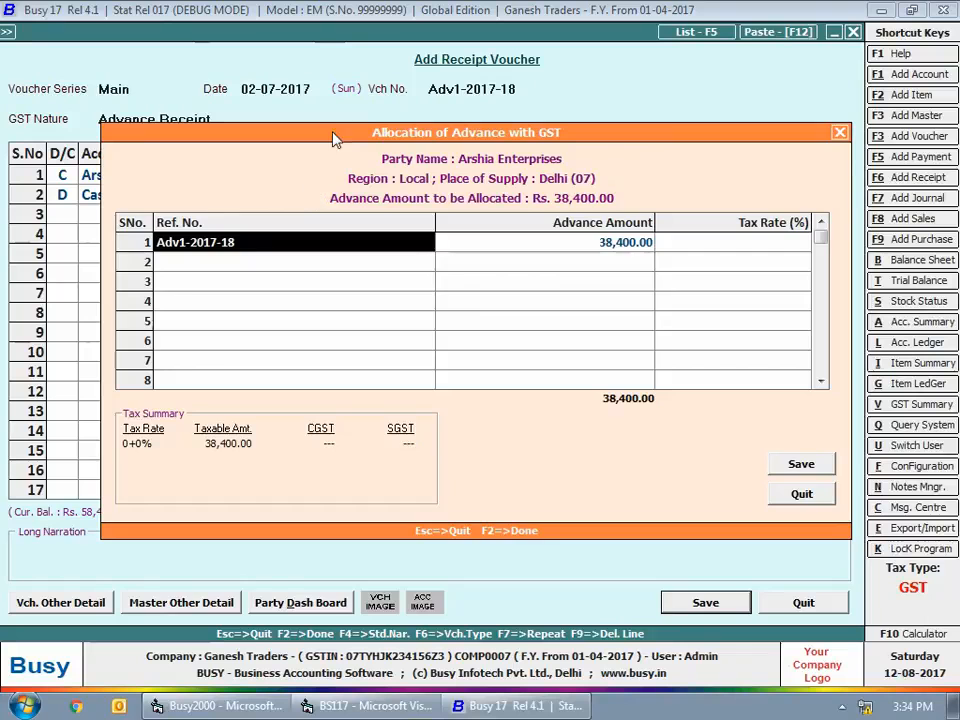
{"action": "left_click_drag", "start_coordinate": [335, 139], "coordinate": [324, 223]}
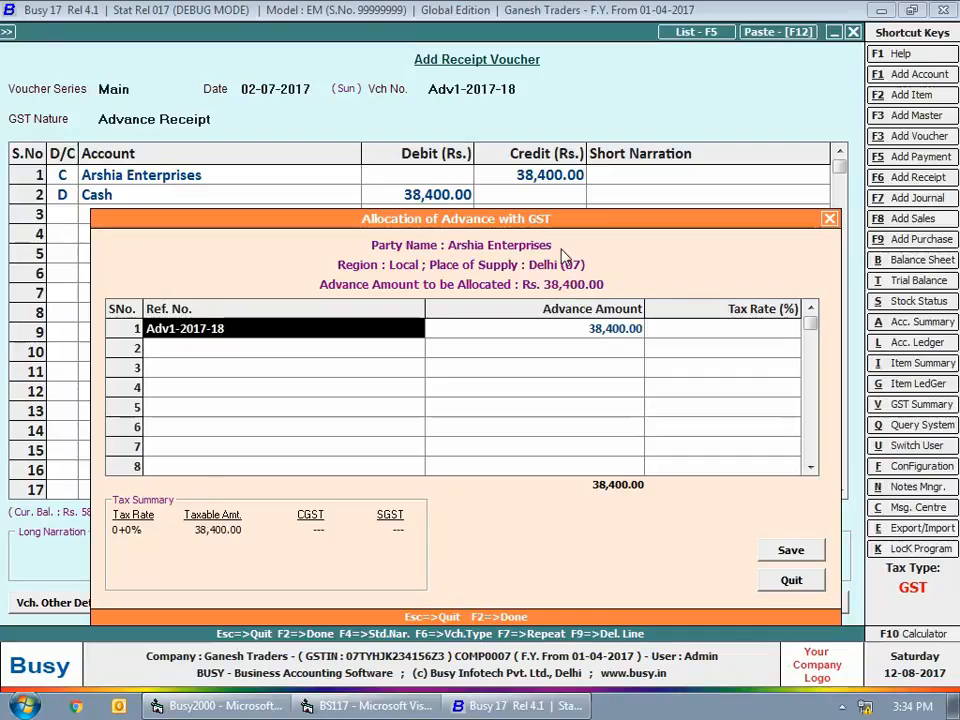
{"action": "left_click", "coordinate": [258, 338]}
{"action": "key", "text": "Return"}
{"action": "key", "text": "Return"}
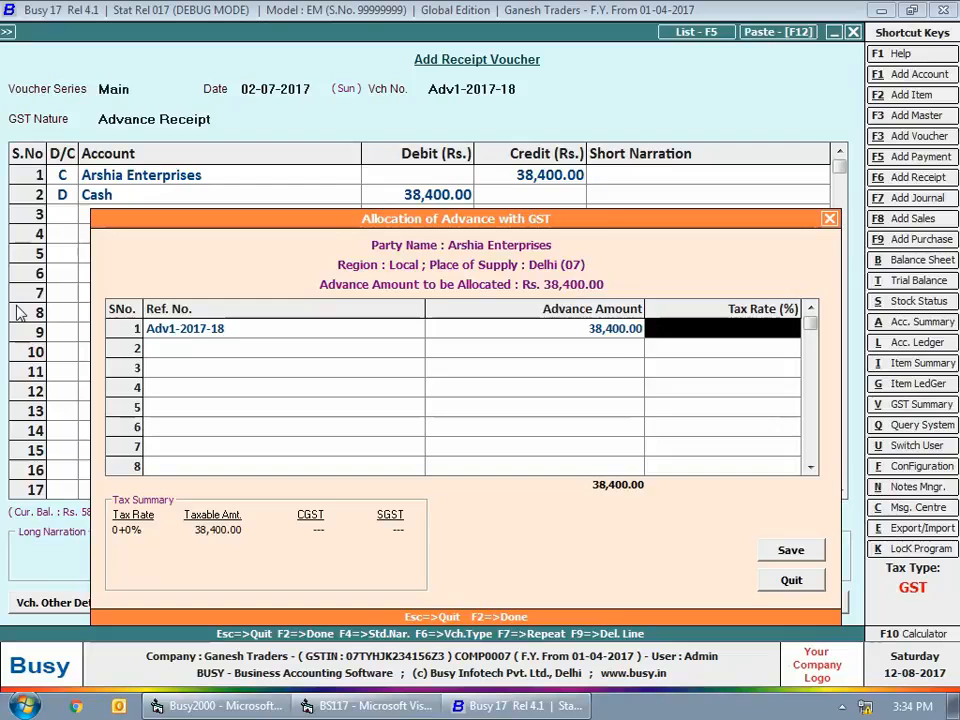
{"action": "type", "text": "28"}
{"action": "key", "text": "Return"}
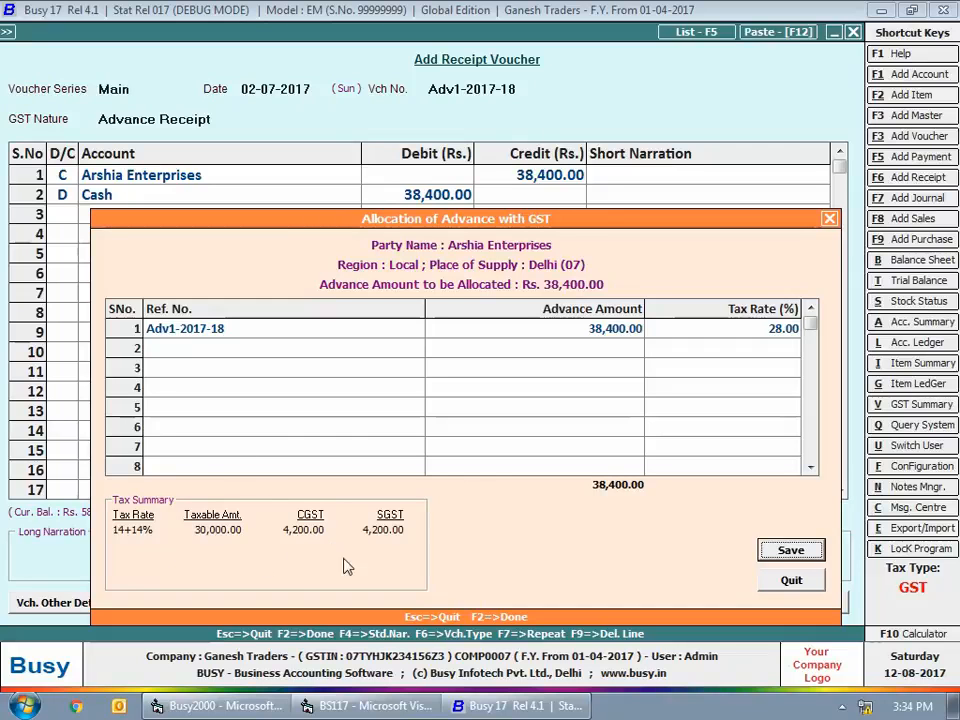
{"action": "left_click", "coordinate": [790, 558]}
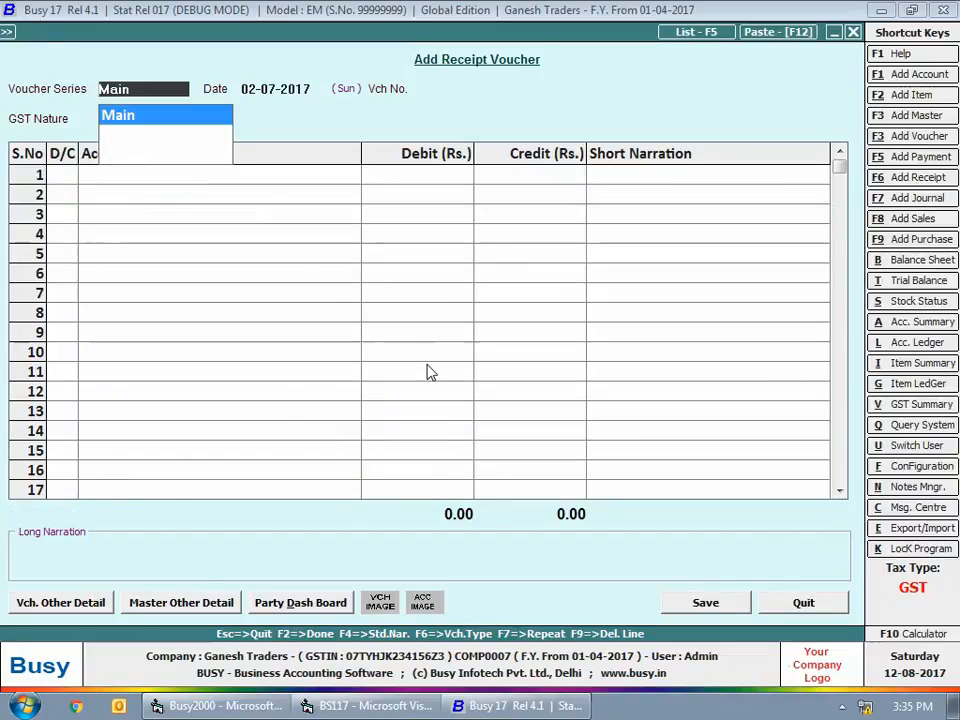
Set up the next receipt voucher in the Main series dated 03-07-2017 with GST nature Advance Receipt
{"action": "key", "text": "Return"}
{"action": "type", "text": "3-7"}
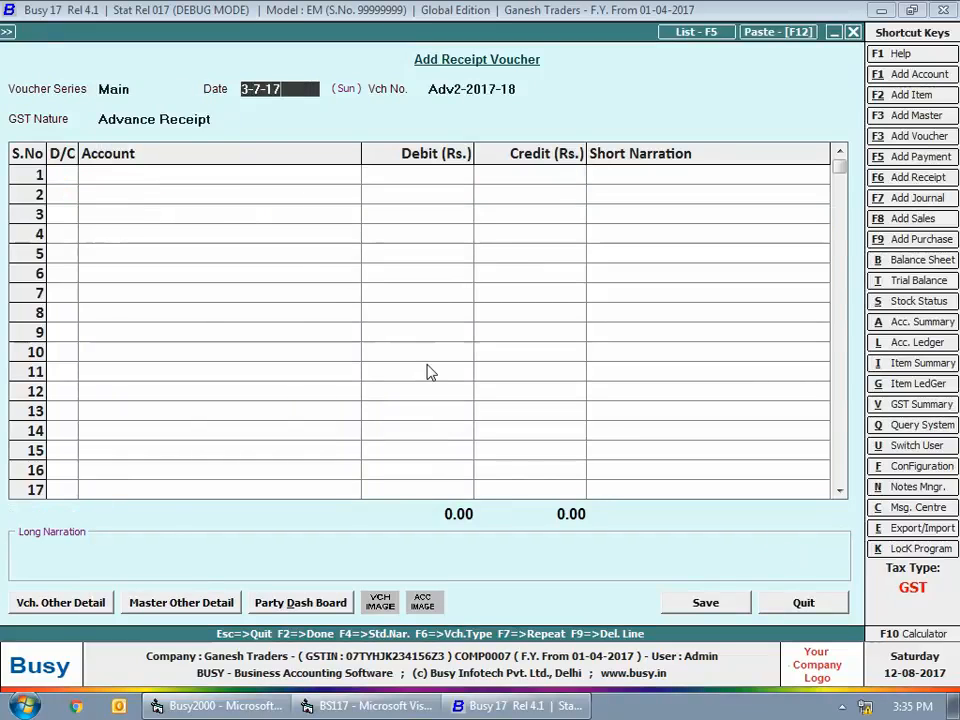
{"action": "key", "text": "Return"}
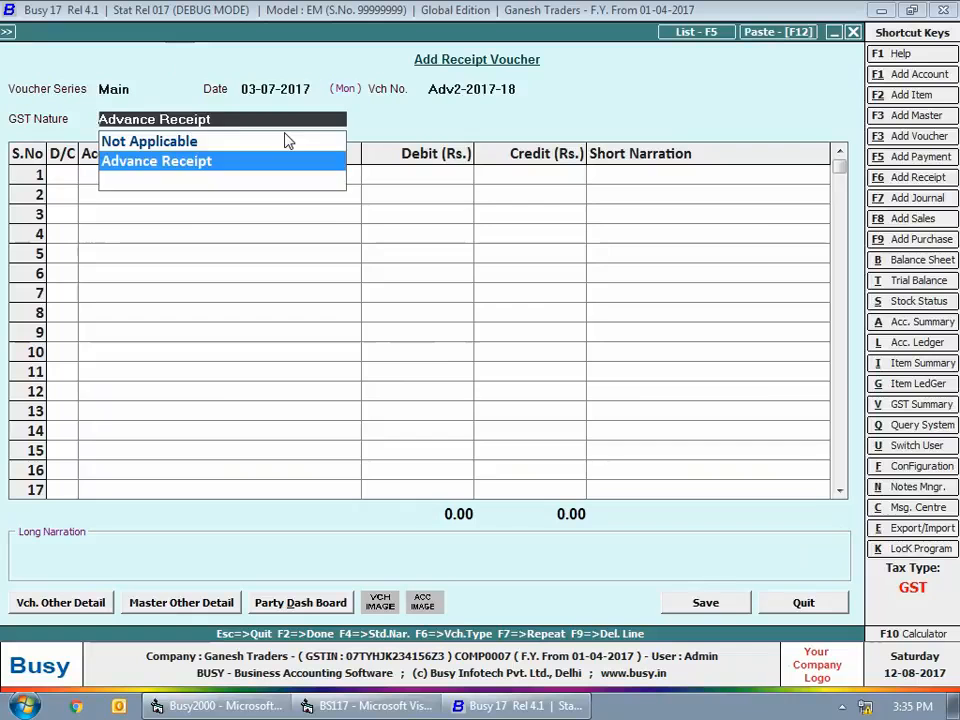
{"action": "key", "text": "Return"}
{"action": "key", "text": "Return"}
Credit Kasturba Home Appliances with Rs. 76,800 and debit Cash with the same amount
{"action": "type", "text": "kastu"}
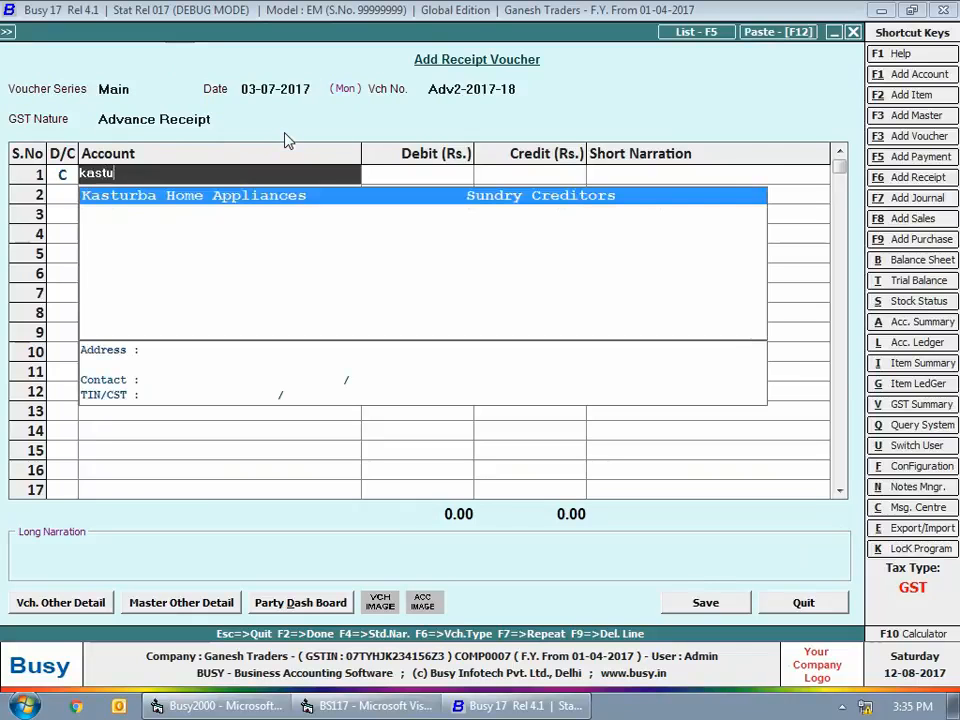
{"action": "key", "text": "Return"}
{"action": "type", "text": "76"}
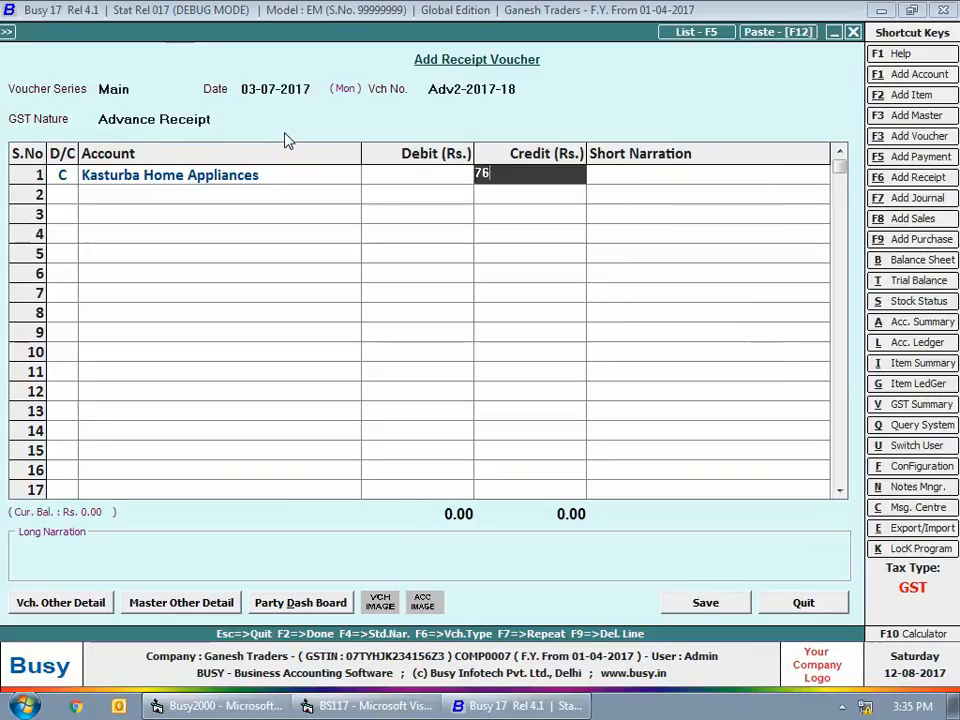
{"action": "type", "text": ",800"}
{"action": "key", "text": "Return"}
{"action": "key", "text": "Return"}
{"action": "key", "text": "Return"}
{"action": "key", "text": "Return"}
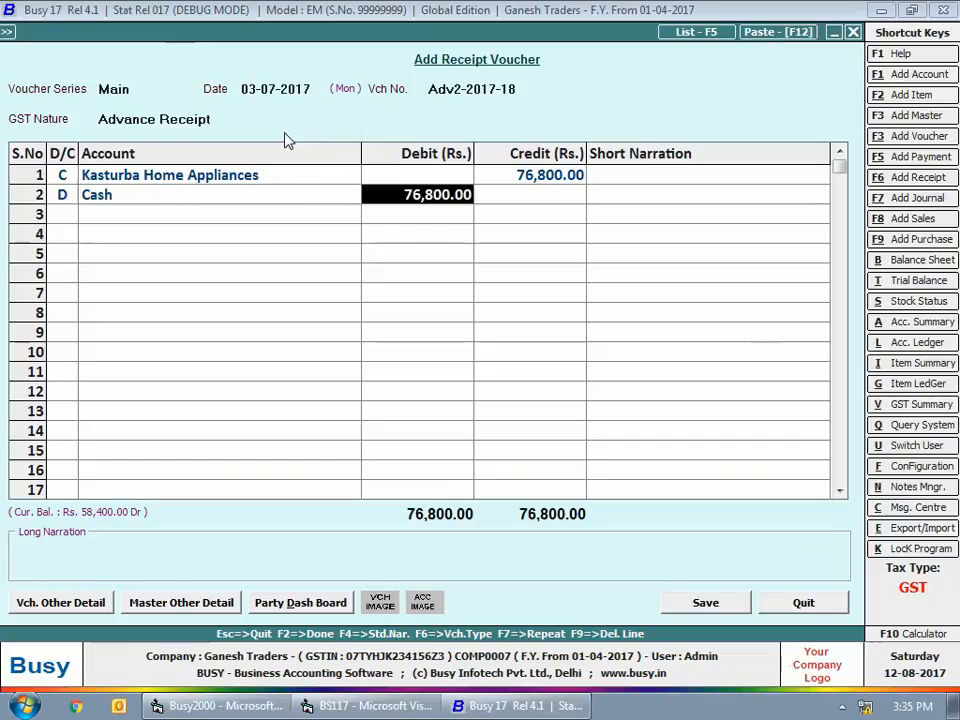
{"action": "key", "text": "Return"}
{"action": "key", "text": "Return"}
{"action": "key", "text": "Return"}
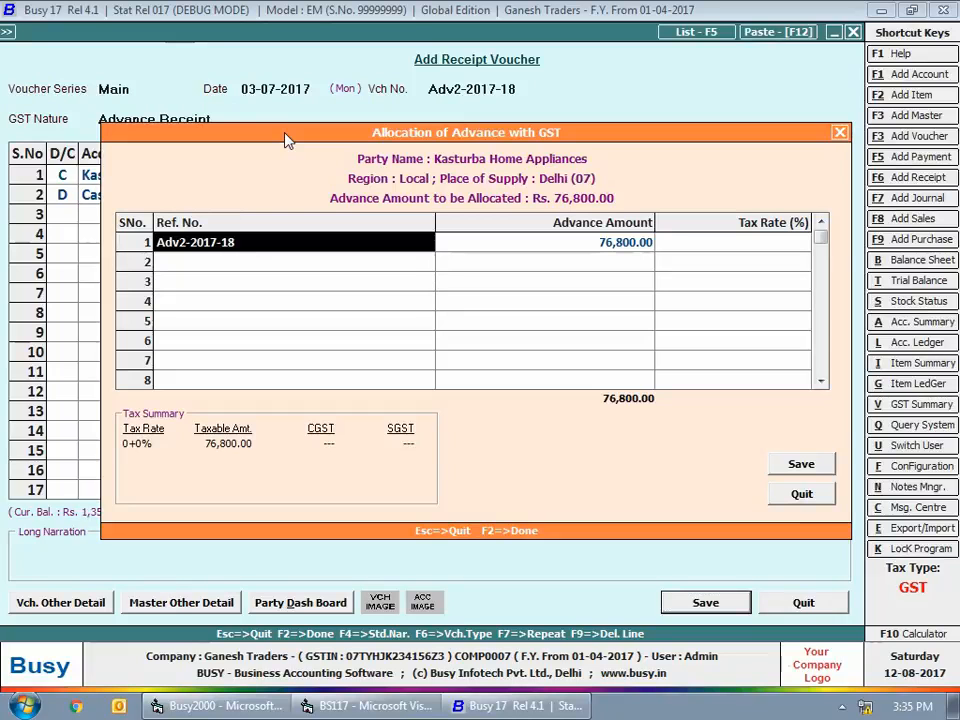
Allocate the Kasturba Home Appliances advance of Rs. 76,800 at 28% tax, save the voucher and leave receipt entry
{"action": "left_click_drag", "start_coordinate": [287, 140], "coordinate": [279, 223]}
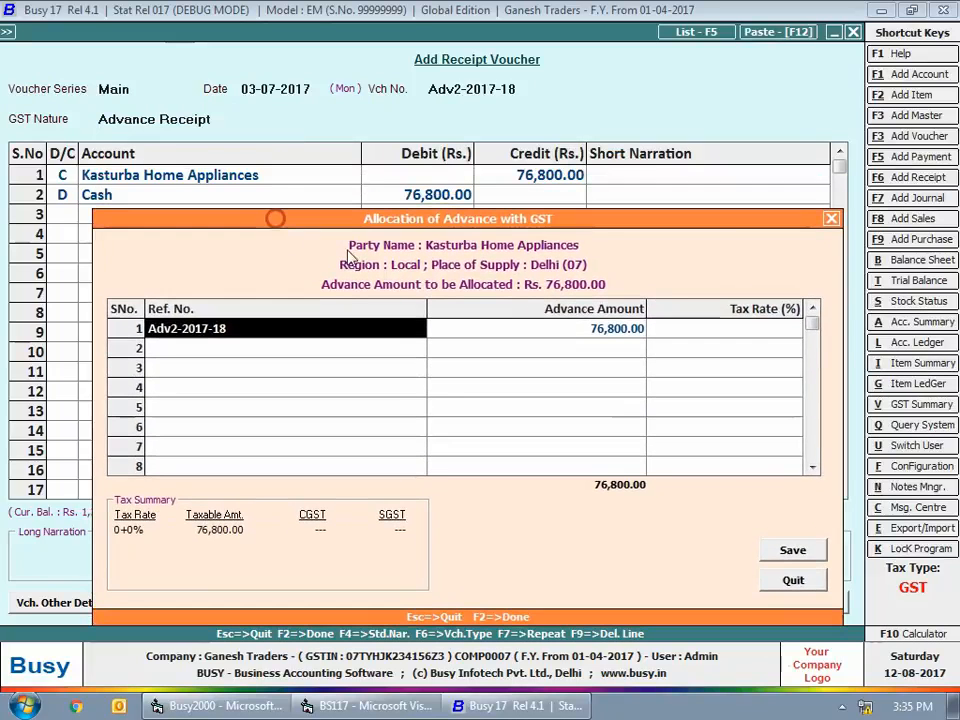
{"action": "key", "text": "Return"}
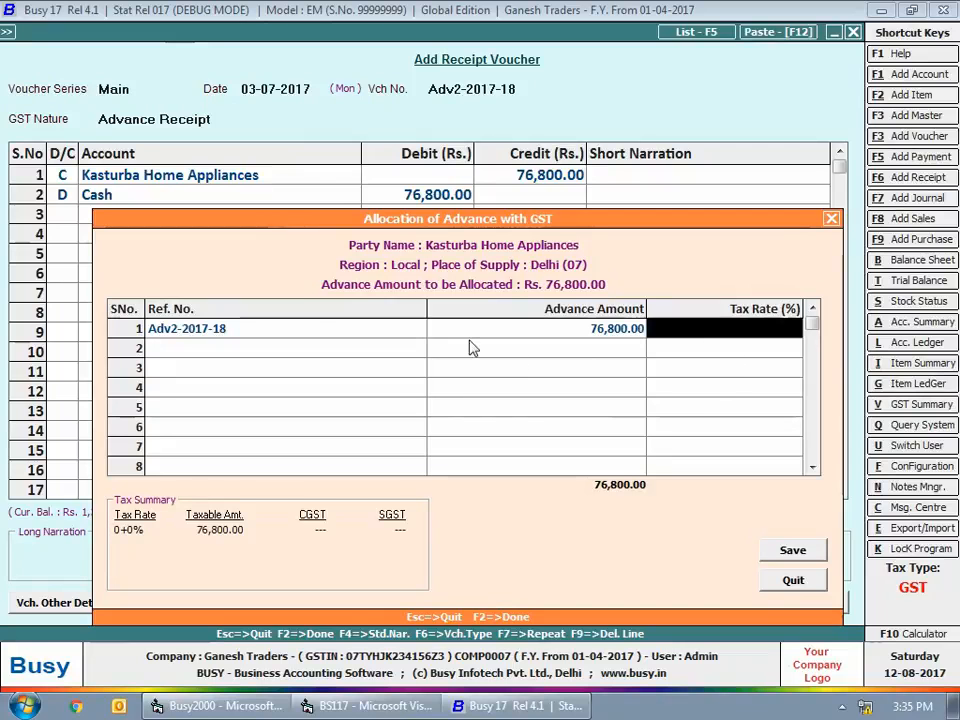
{"action": "type", "text": "28"}
{"action": "key", "text": "Return"}
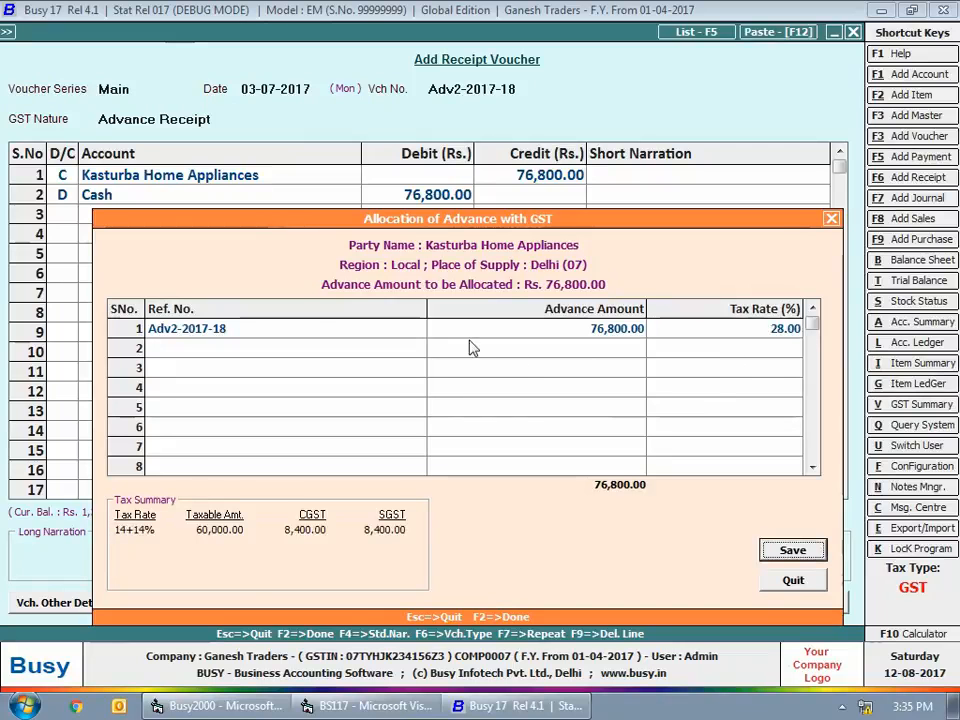
{"action": "left_click", "coordinate": [792, 551]}
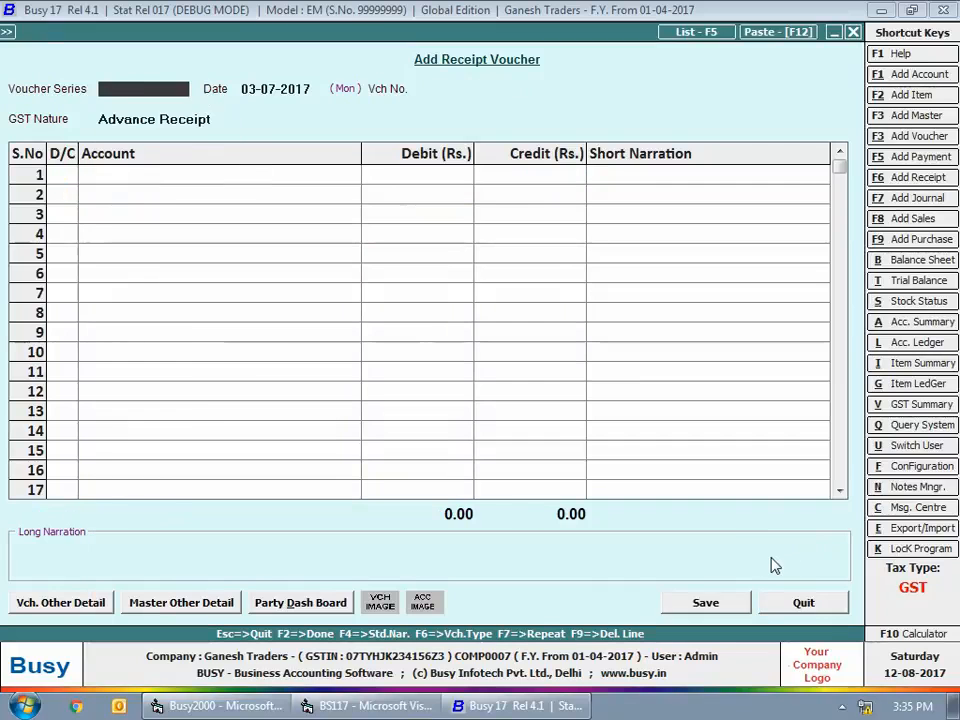
{"action": "key", "text": "Escape"}
Start a new sales voucher in the Main series dated 05-07-2017 with sale type L/GST-28%
{"action": "left_click", "coordinate": [220, 51]}
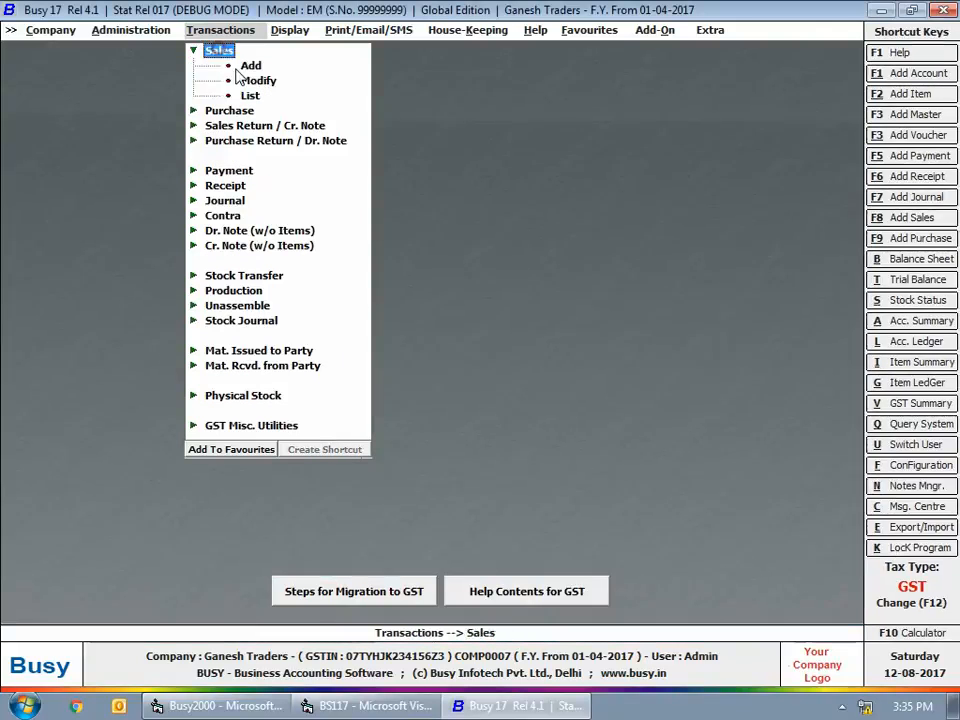
{"action": "double_click", "coordinate": [249, 65]}
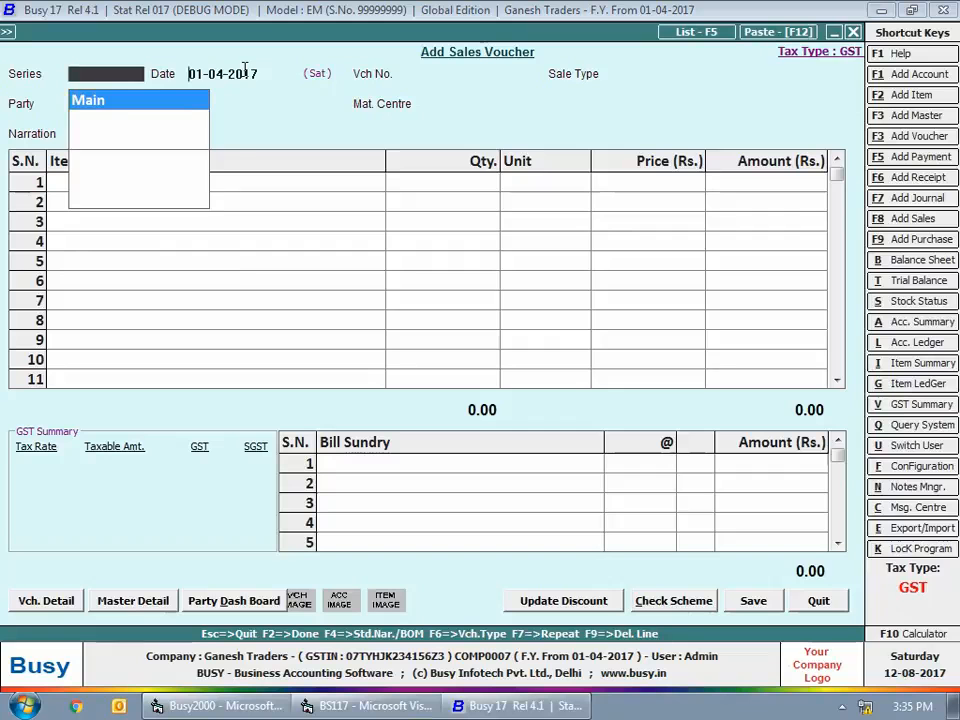
{"action": "key", "text": "Return"}
{"action": "type", "text": "5-7-17"}
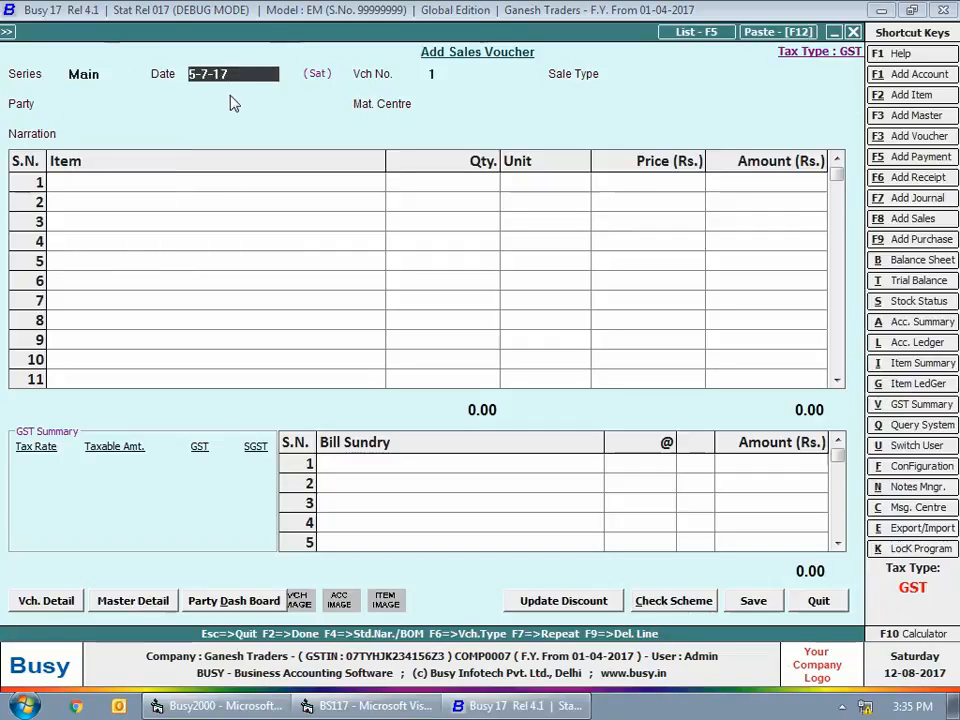
{"action": "key", "text": "Return"}
{"action": "type", "text": "lgt"}
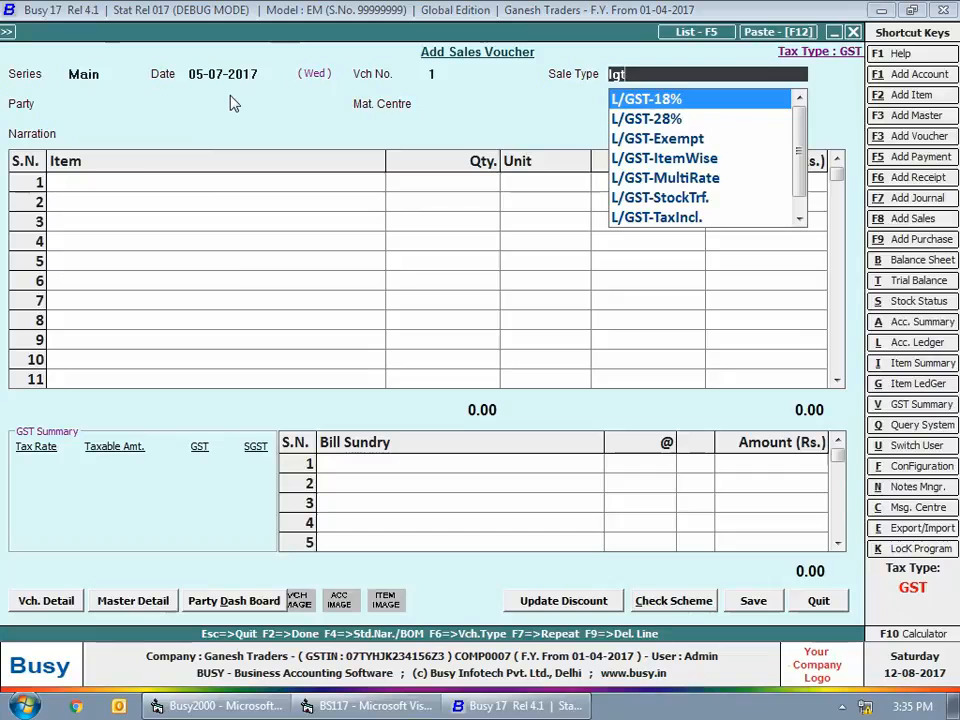
{"action": "key", "text": "Down"}
{"action": "key", "text": "Return"}
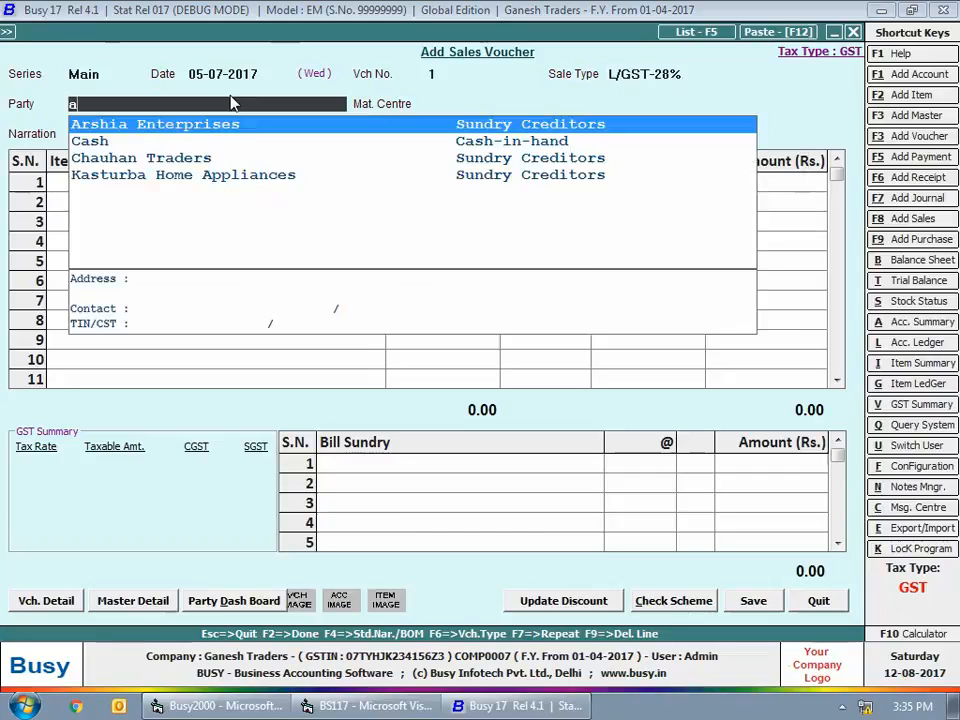
Set the sales voucher's party to Arshia Enterprises and its material centre to Main Store, leaving the narration blank
{"action": "type", "text": "ar"}
{"action": "key", "text": "Return"}
Add 6 pcs. of Eureka Forbes Vaccum Cleaner at Rs. 5,000 each and finish the item list
{"action": "key", "text": "Return"}
{"action": "key", "text": "Return"}
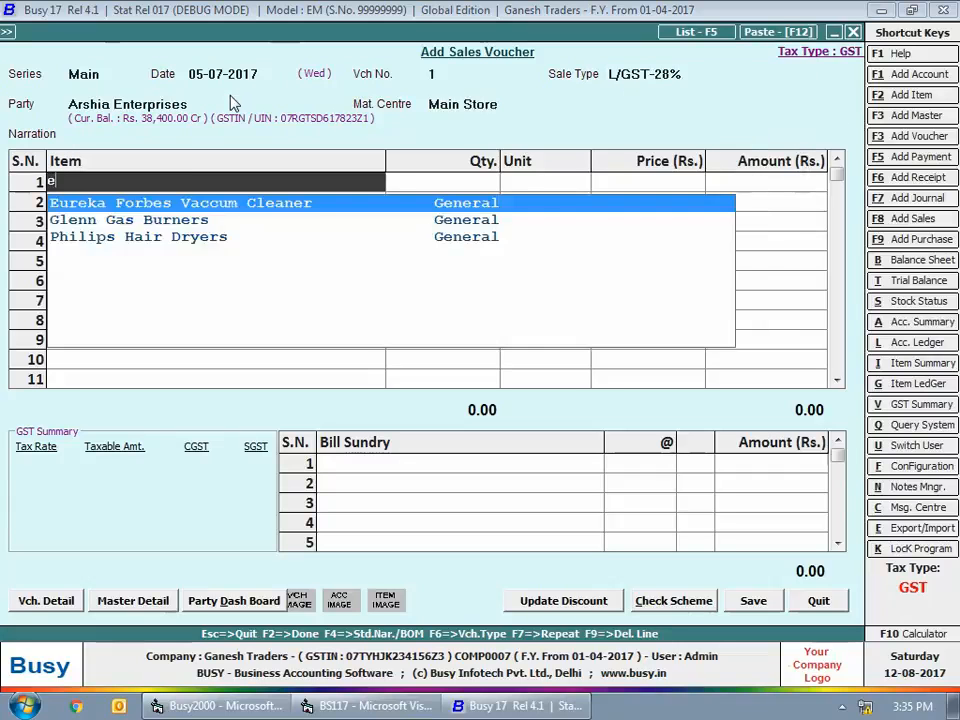
{"action": "type", "text": "eu"}
{"action": "key", "text": "Return"}
{"action": "type", "text": "6"}
{"action": "key", "text": "Return"}
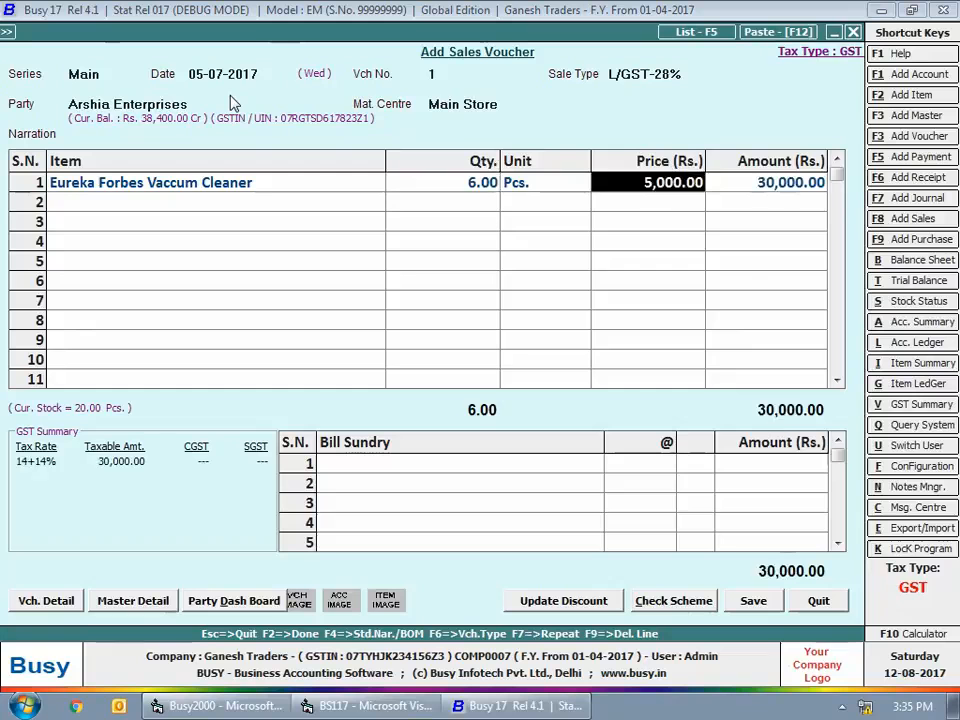
{"action": "key", "text": "Return"}
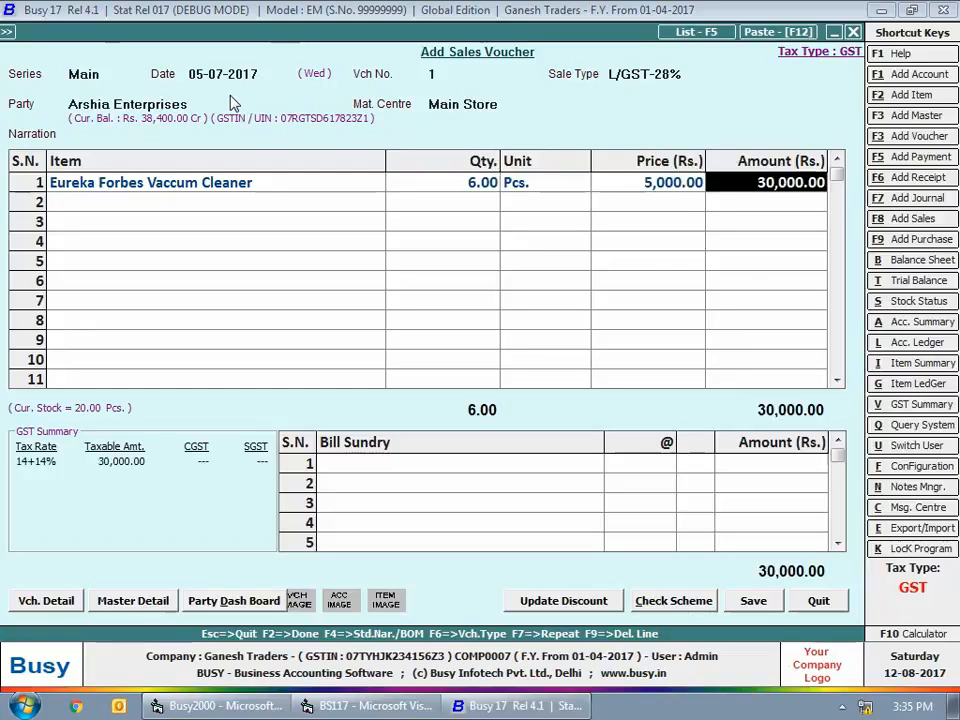
{"action": "key", "text": "Return"}
{"action": "key", "text": "Return"}
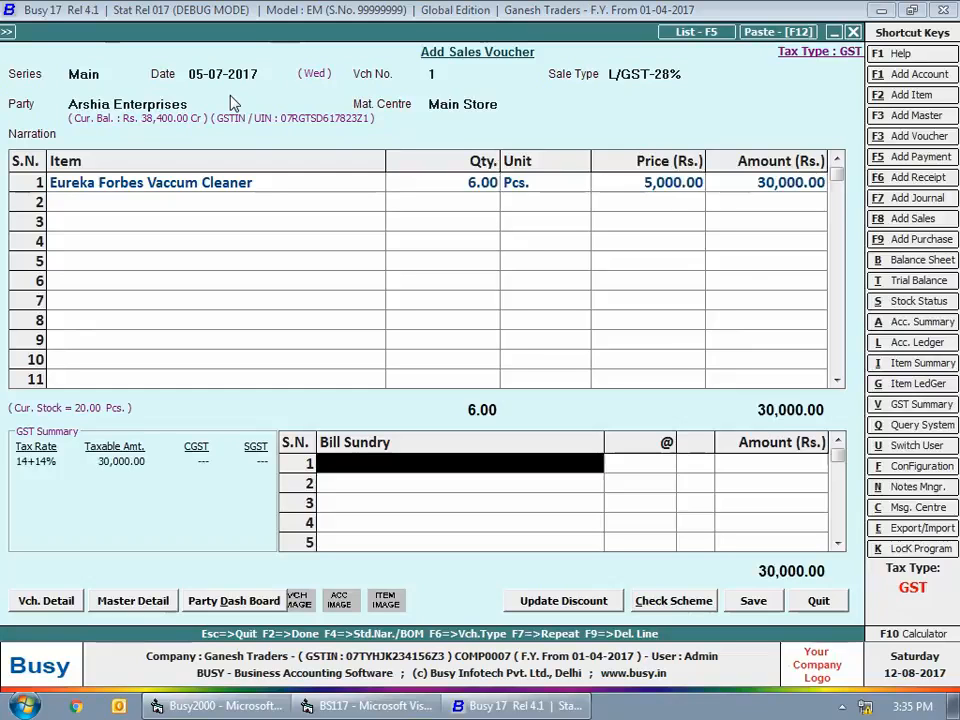
Add CGST and SGST at 14% each as bill sundries on the sales voucher
{"action": "type", "text": "cg"}
{"action": "key", "text": "Return"}
{"action": "key", "text": "Return"}
{"action": "key", "text": "Return"}
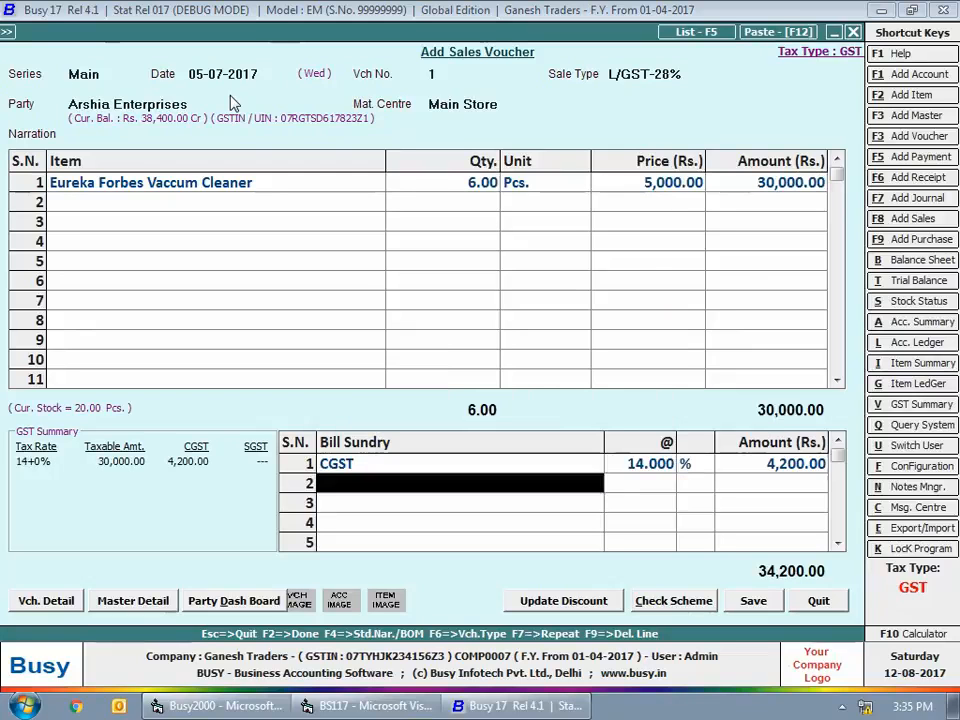
{"action": "type", "text": "sgst"}
{"action": "key", "text": "Return"}
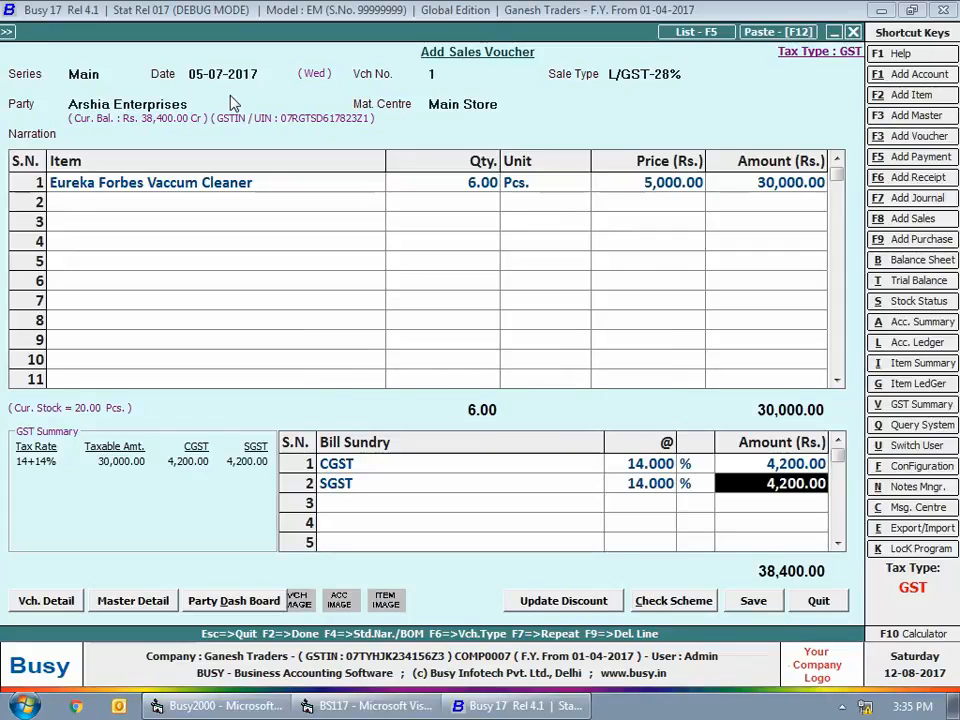
Save the sales voucher with the full Rs. 38,400 adjusted against advance reference Adv1-2017-18, and close voucher entry
{"action": "left_click", "coordinate": [753, 600]}
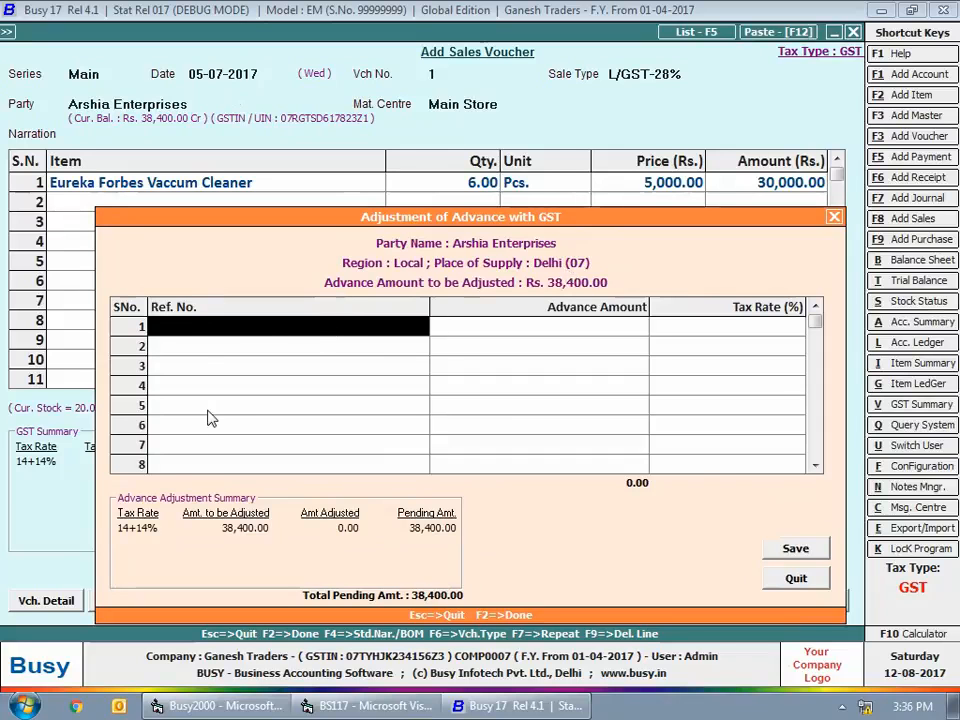
{"action": "key", "text": "space"}
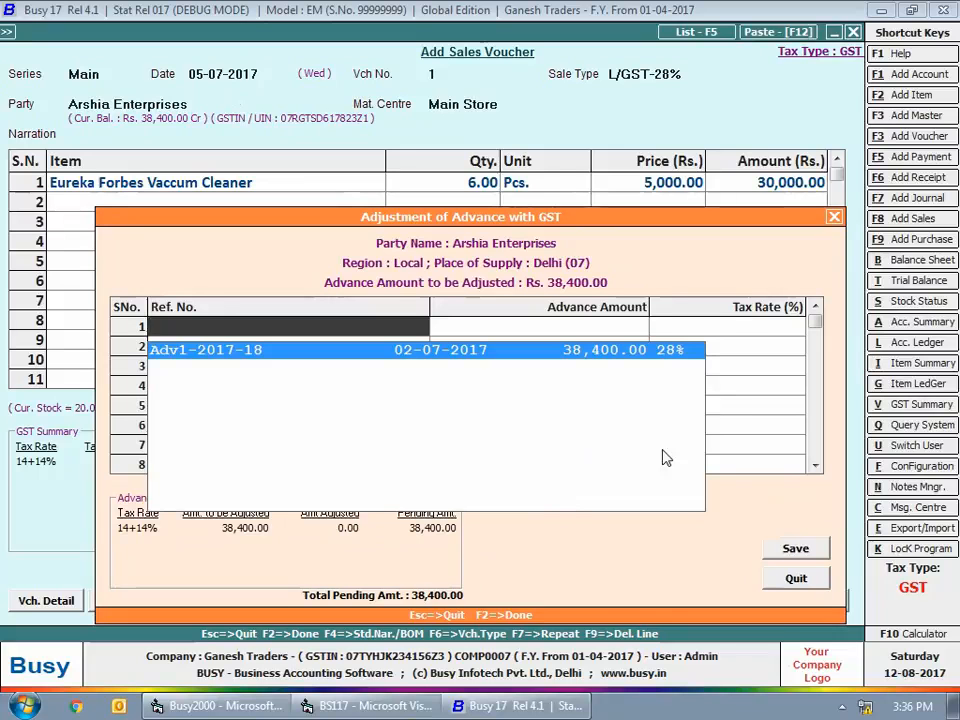
{"action": "key", "text": "Return"}
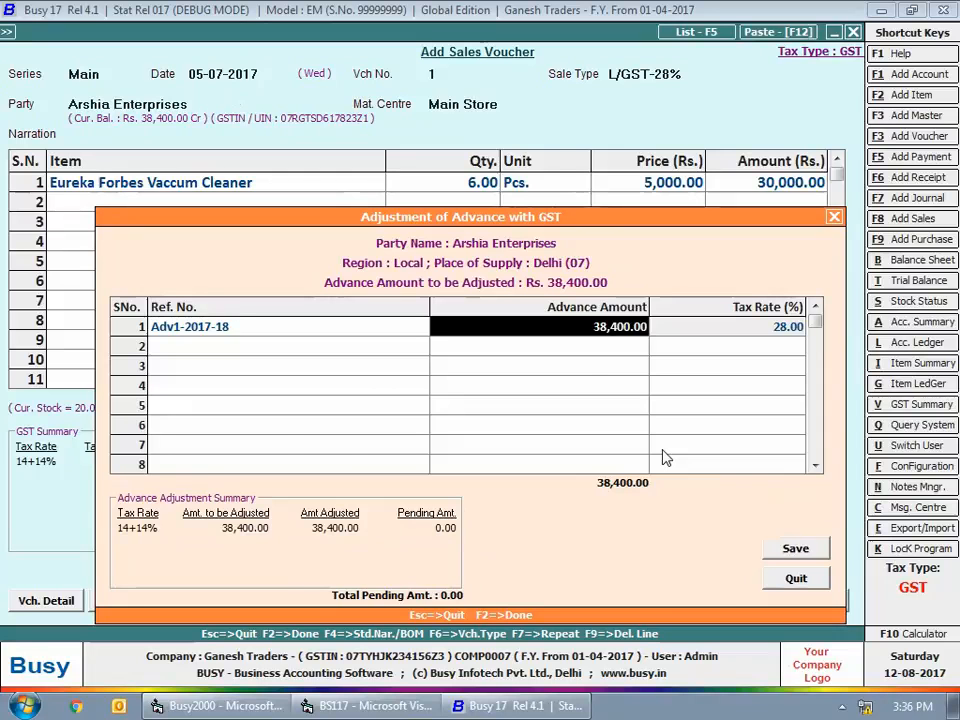
{"action": "key", "text": "F2"}
{"action": "key", "text": "F2"}
{"action": "key", "text": "Escape"}
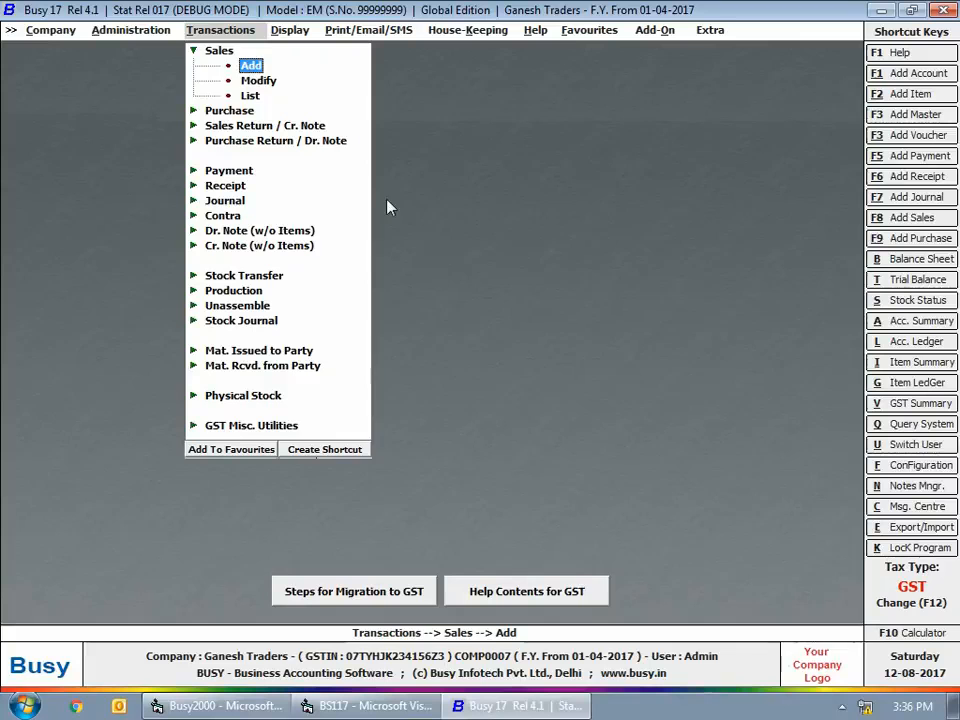
{"action": "key", "text": "Escape"}
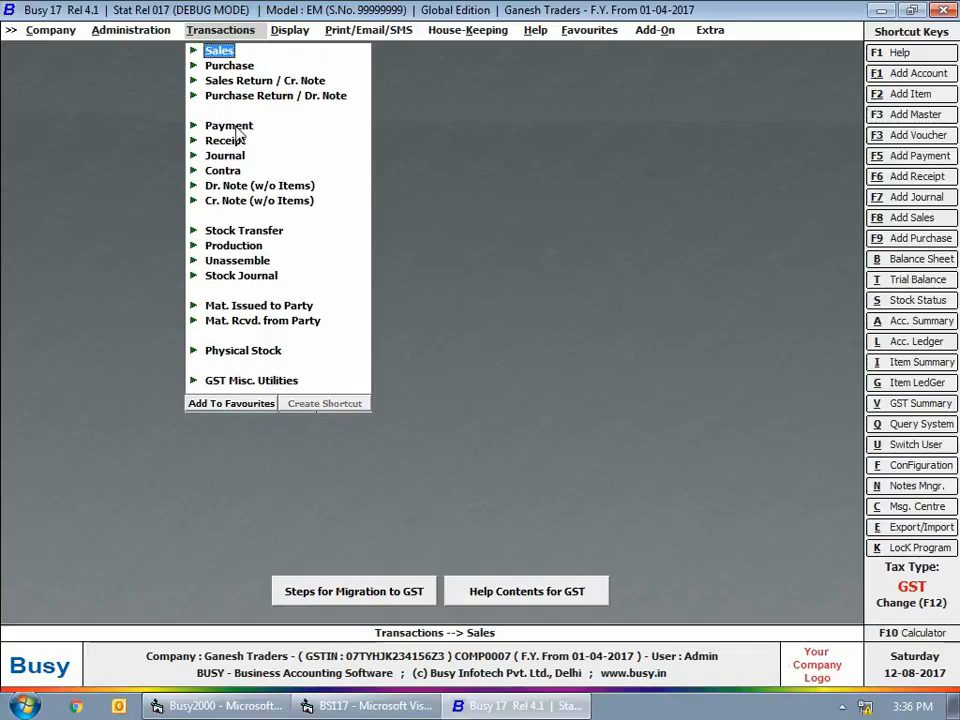
Start a new payment voucher in the Main series dated 05-07-2017 with GST nature Refund against Advance Receipt
{"action": "key", "text": "Down"}
{"action": "key", "text": "Down"}
{"action": "key", "text": "Down"}
{"action": "key", "text": "Down"}
{"action": "key", "text": "Return"}
{"action": "key", "text": "Down"}
{"action": "key", "text": "Return"}
{"action": "key", "text": "Return"}
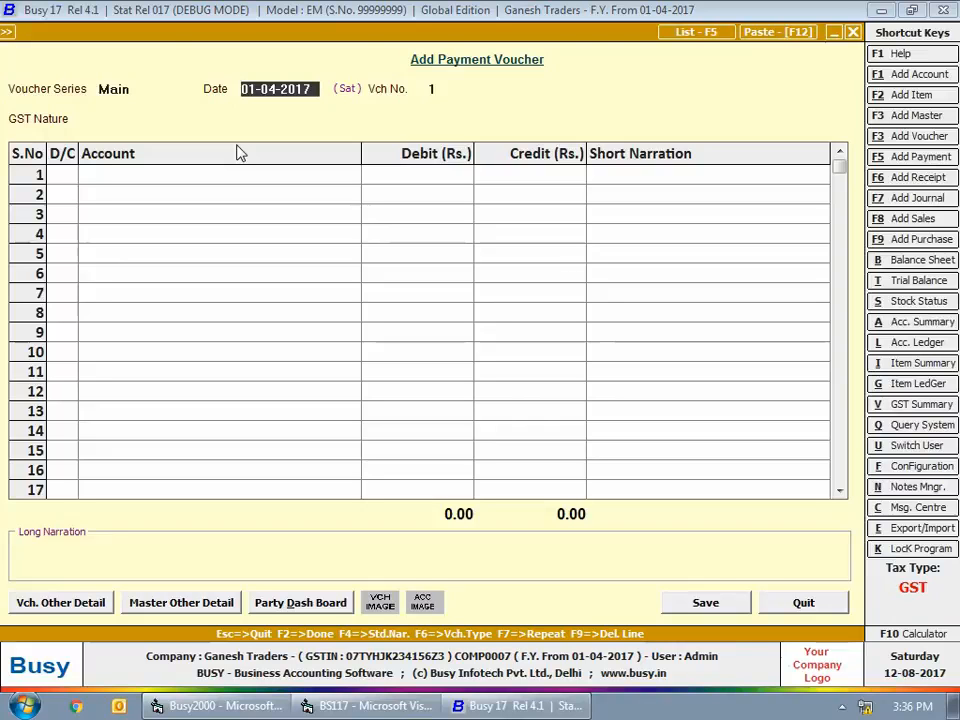
{"action": "type", "text": "5-07-2017"}
{"action": "key", "text": "Return"}
{"action": "key", "text": "Down"}
{"action": "key", "text": "Down"}
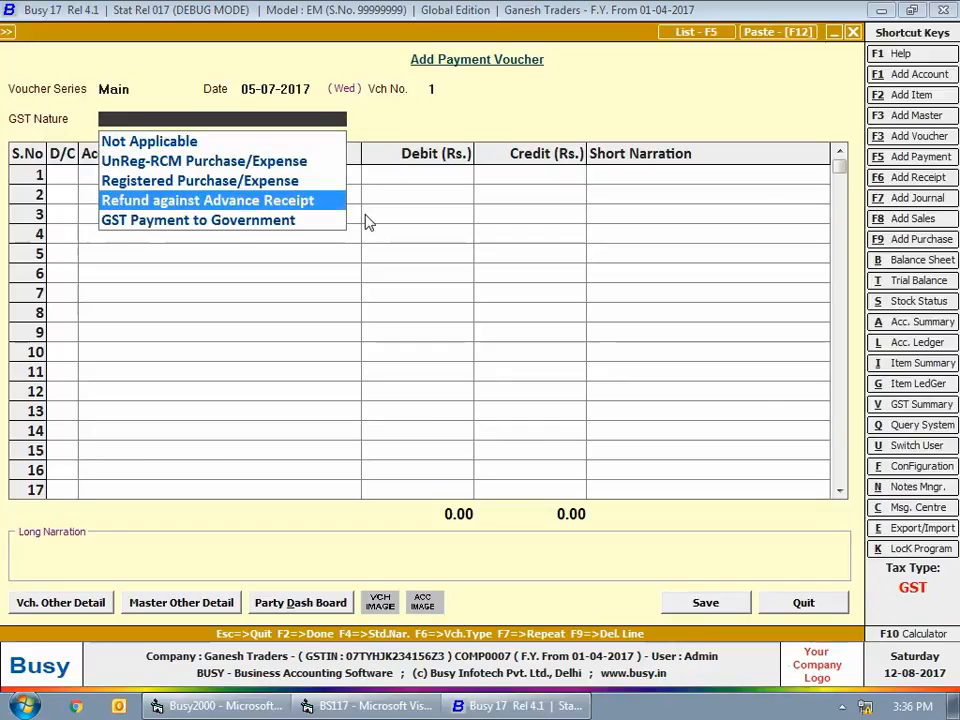
{"action": "key", "text": "Return"}
Debit Kasturba Home Appliances with Rs. 76,800, credit Cash with the same amount, and finish the entries
{"action": "key", "text": "Return"}
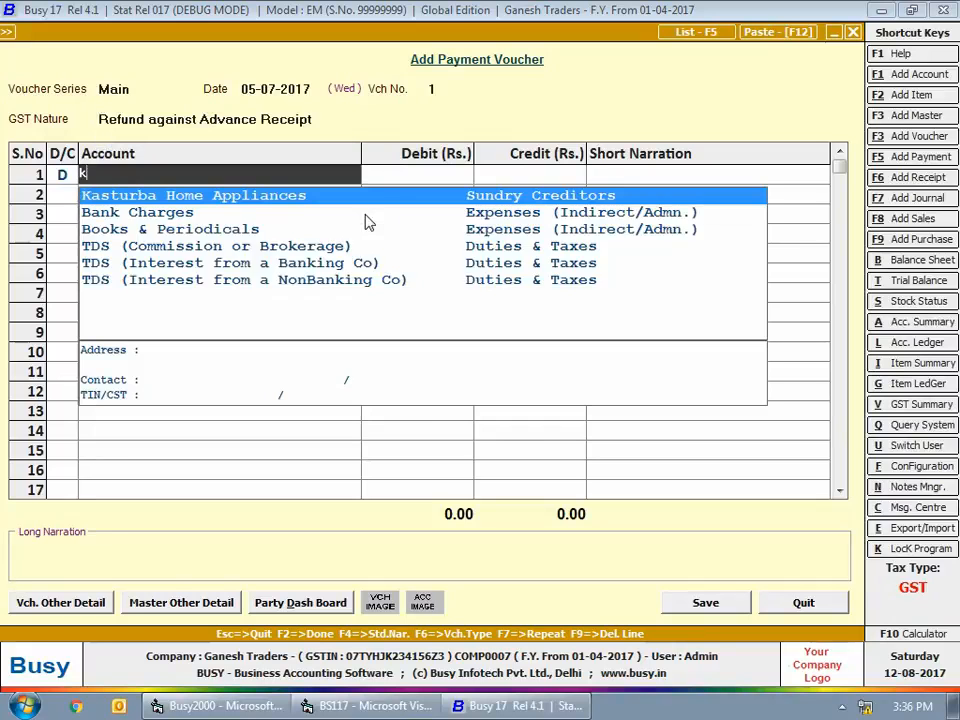
{"action": "type", "text": "ka"}
{"action": "key", "text": "Return"}
{"action": "type", "text": "76800"}
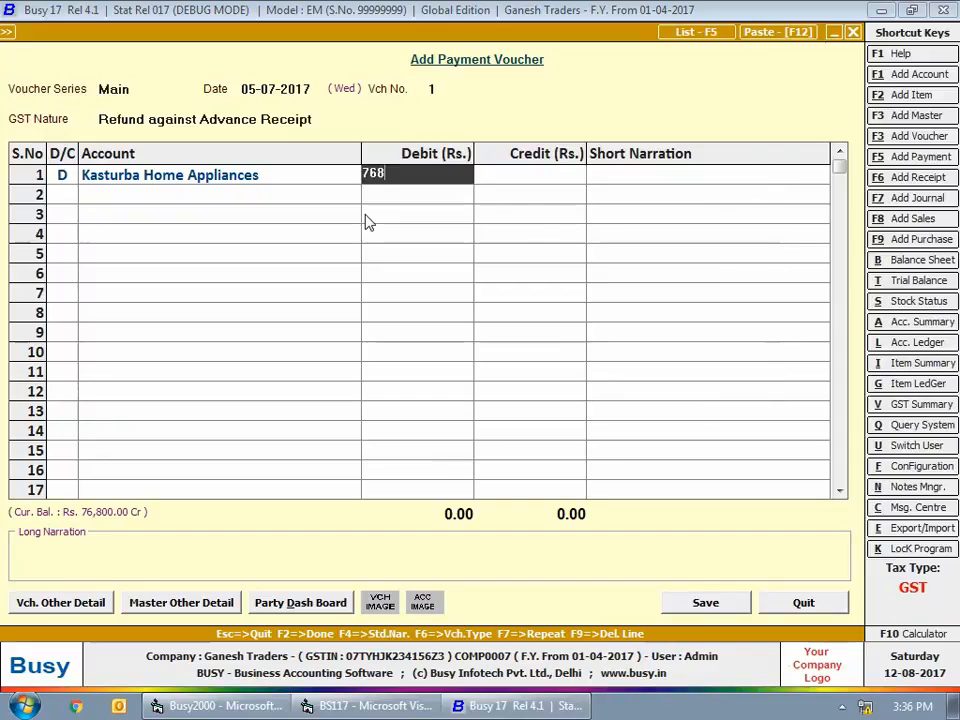
{"action": "key", "text": "Return"}
{"action": "key", "text": "Return"}
{"action": "key", "text": "Return"}
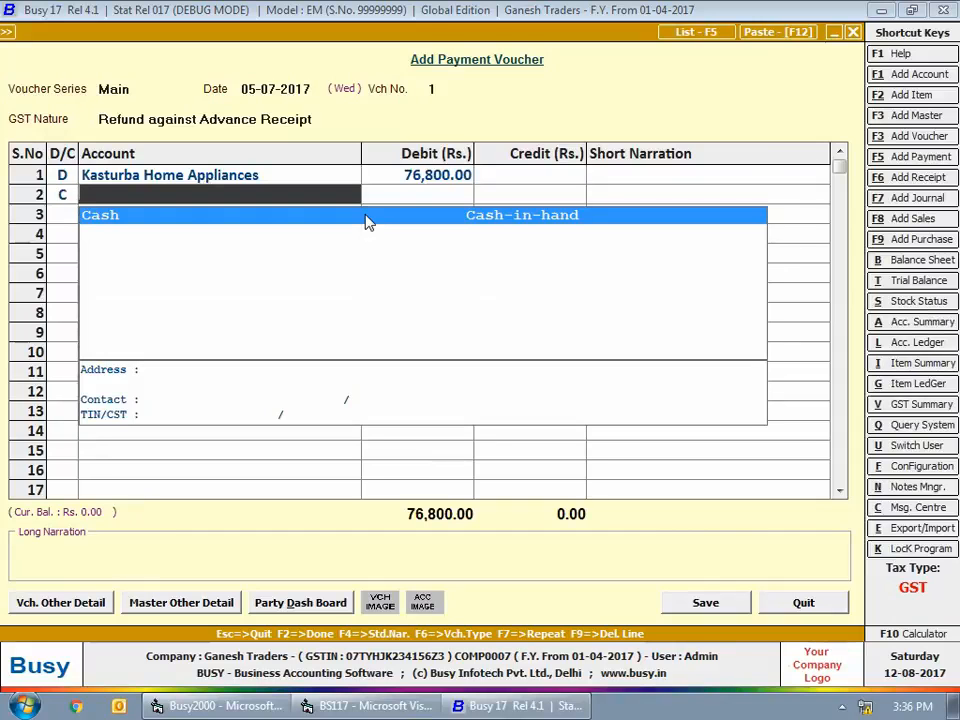
{"action": "key", "text": "Return"}
{"action": "key", "text": "Return"}
{"action": "key", "text": "Return"}
{"action": "key", "text": "Return"}
{"action": "key", "text": "Return"}
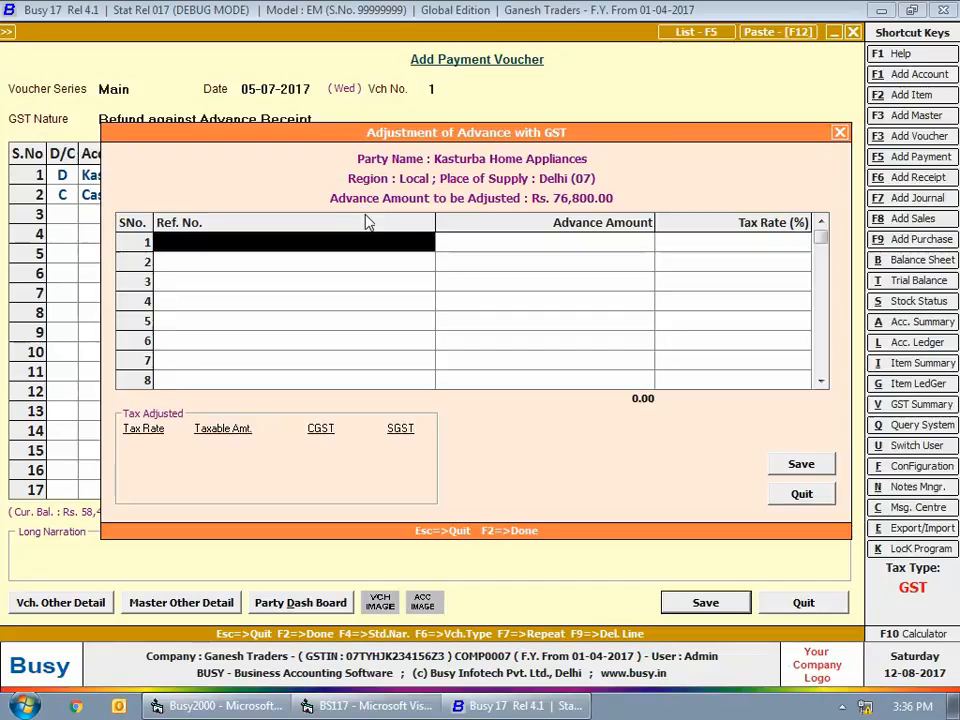
Adjust the Rs. 76,800 refund against advance reference Adv2-2017-18, save the payment voucher and close voucher entry
{"action": "left_click_drag", "start_coordinate": [314, 137], "coordinate": [307, 180]}
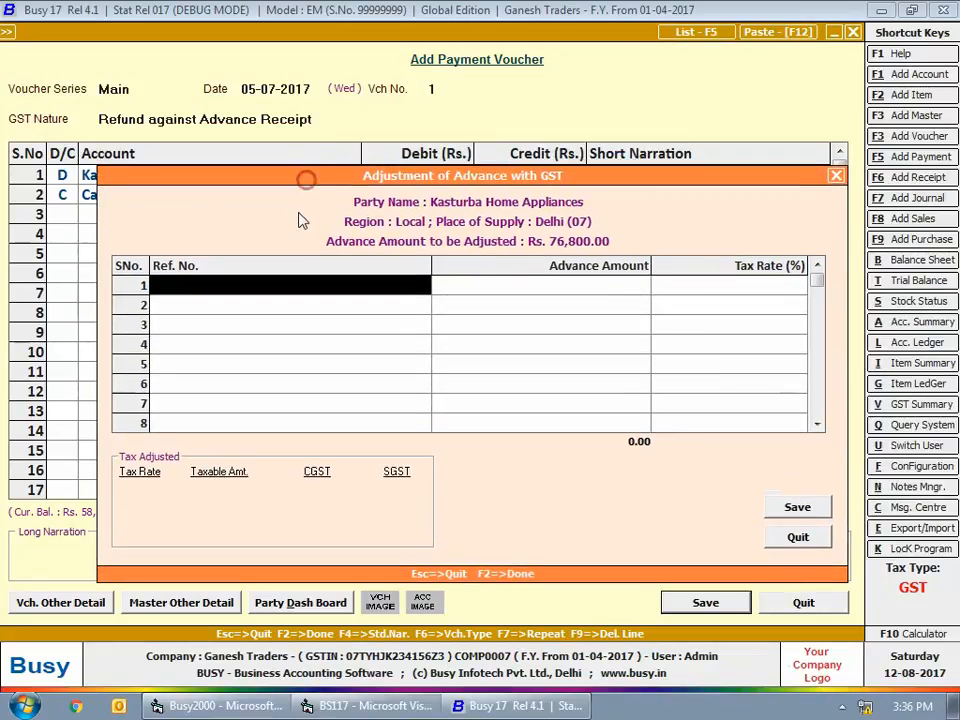
{"action": "key", "text": "Return"}
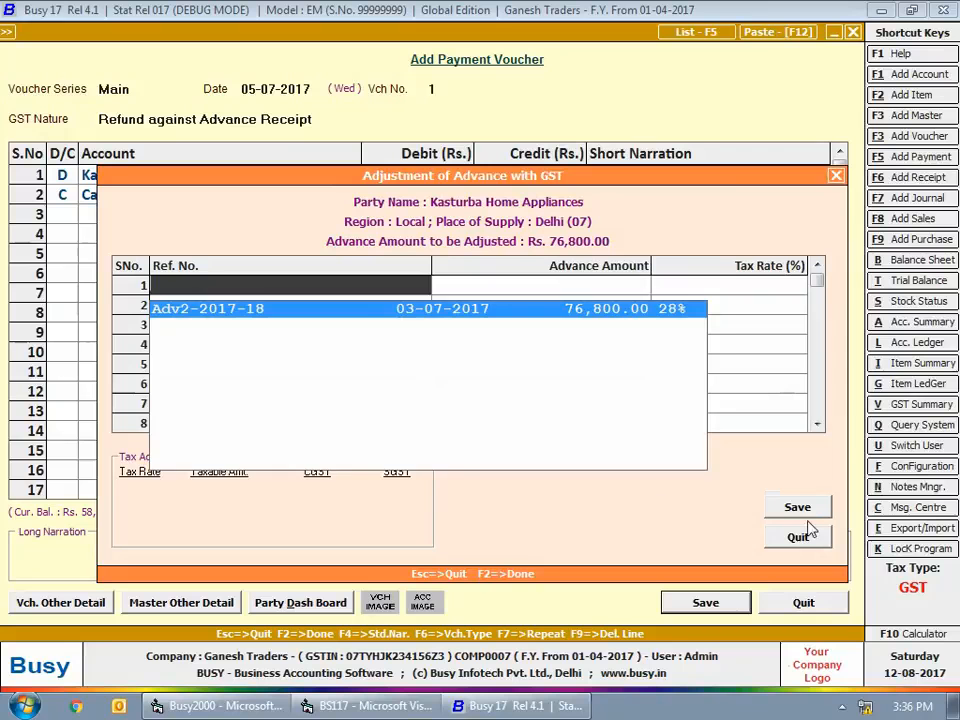
{"action": "key", "text": "Return"}
{"action": "key", "text": "Return"}
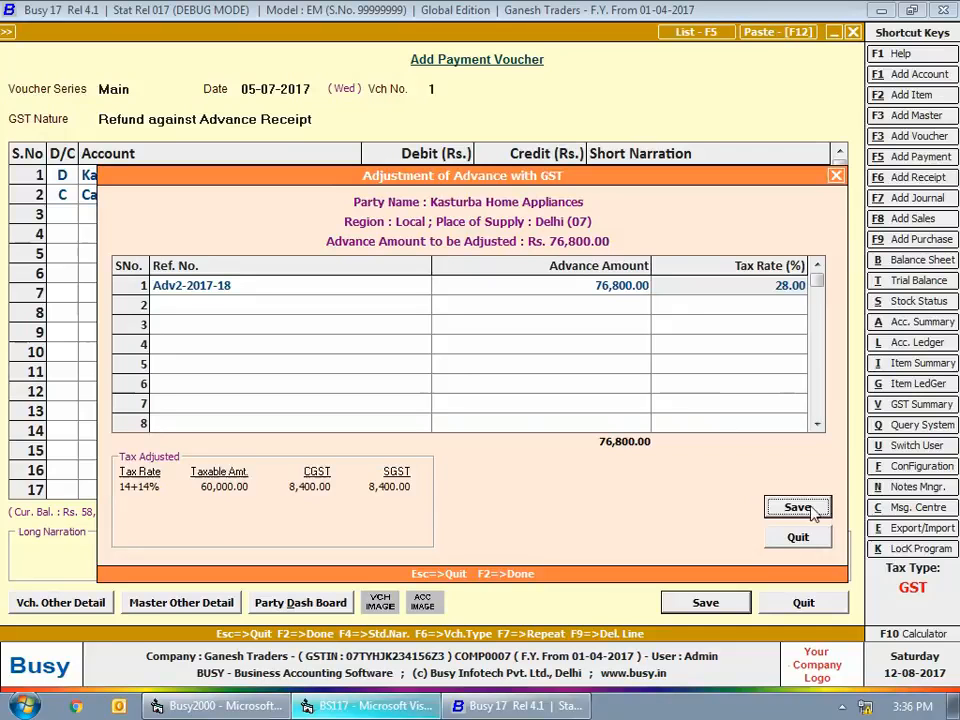
{"action": "left_click", "coordinate": [812, 512]}
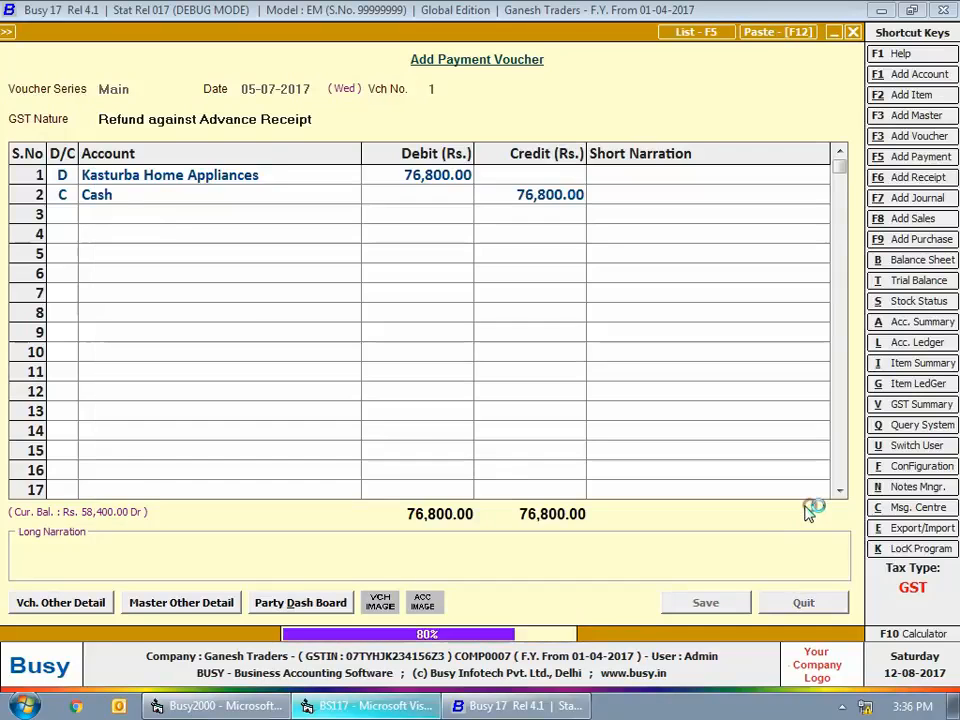
{"action": "key", "text": "Escape"}
{"action": "key", "text": "Escape"}
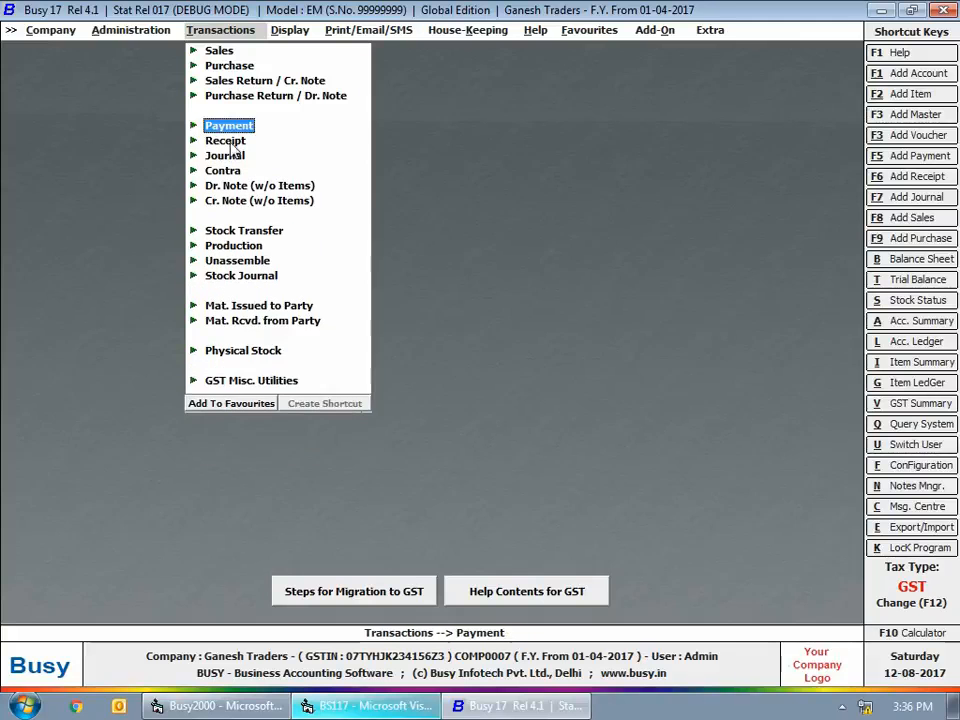
Start a new receipt voucher in the Main series dated 25-07-2017 with GST nature Advance Receipt
{"action": "left_click", "coordinate": [226, 141]}
{"action": "left_click", "coordinate": [249, 154]}
{"action": "type", "text": "25-7"}
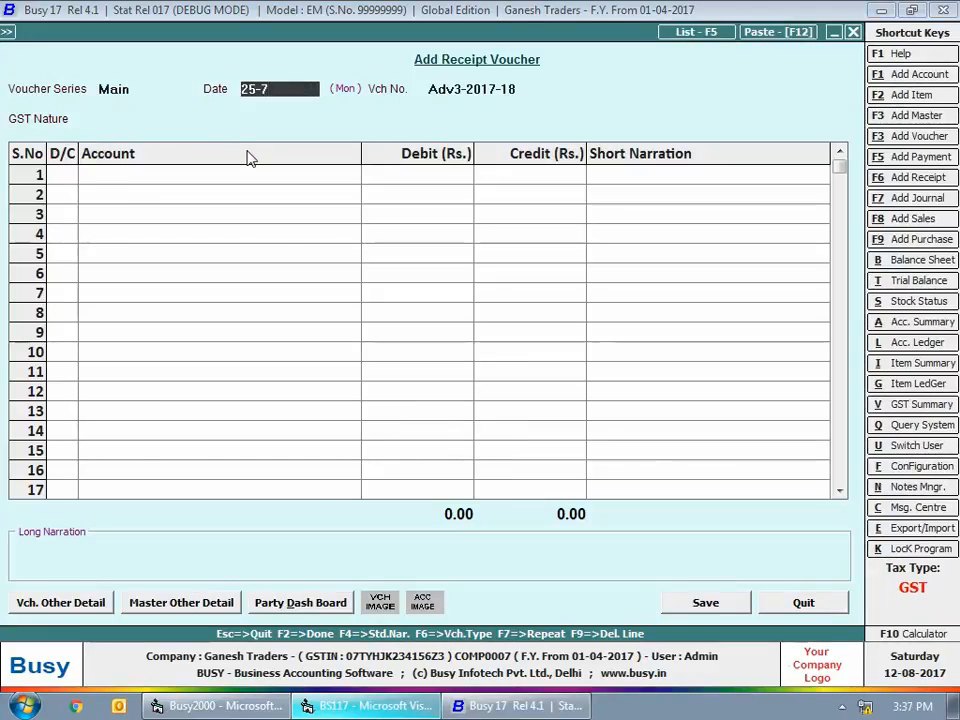
{"action": "key", "text": "Return"}
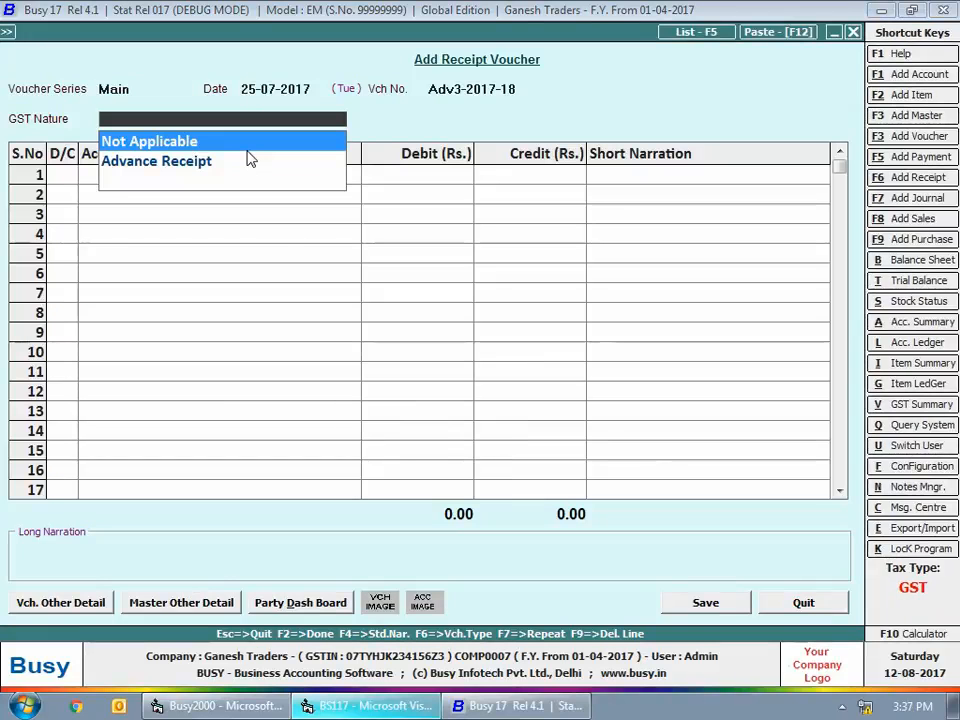
{"action": "key", "text": "Down"}
{"action": "key", "text": "Return"}
Credit Arshia Enterprises with Rs. 12,800, debit Cash with the same amount, and finish the receipt entries
{"action": "type", "text": "ars"}
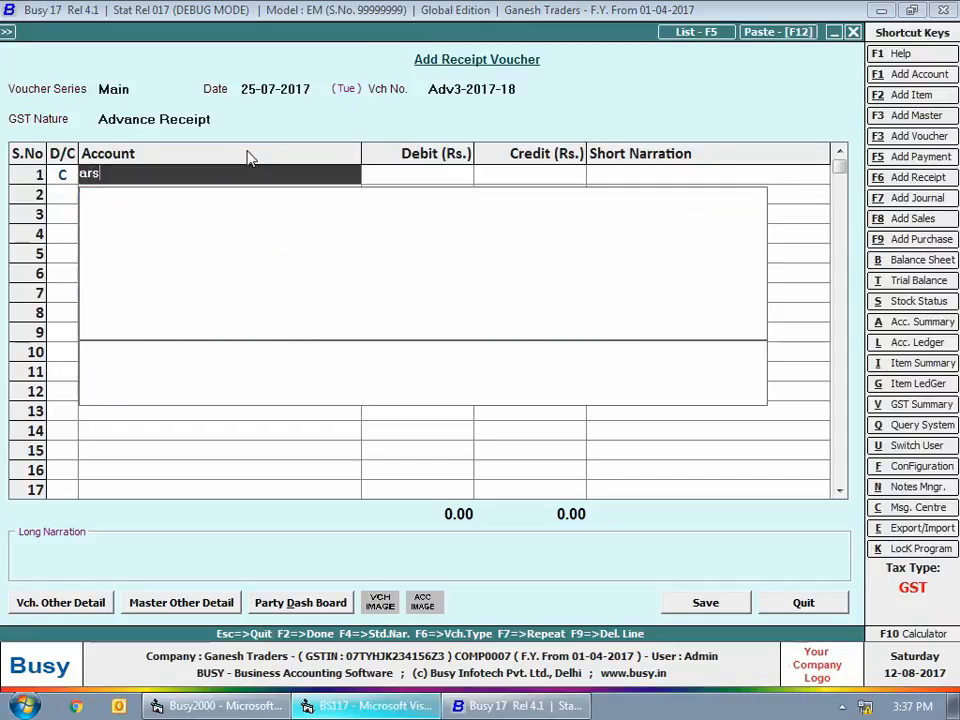
{"action": "type", "text": "hia"}
{"action": "key", "text": "Return"}
{"action": "type", "text": "1"}
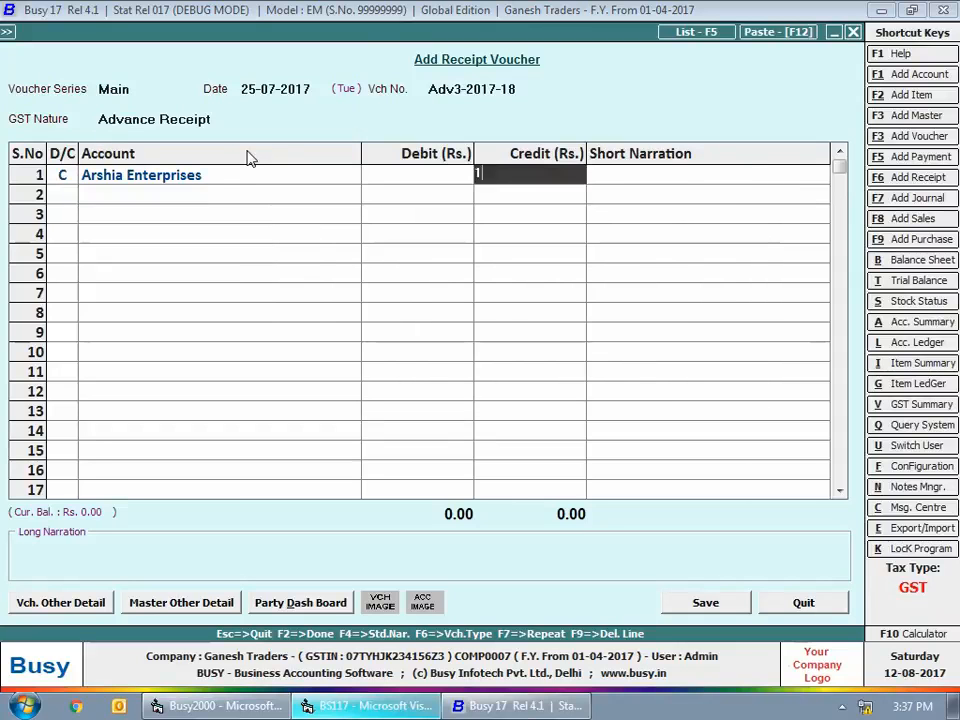
{"action": "type", "text": "2,800"}
{"action": "key", "text": "Return"}
{"action": "key", "text": "Return"}
{"action": "key", "text": "Return"}
{"action": "key", "text": "Return"}
{"action": "key", "text": "Return"}
{"action": "key", "text": "Return"}
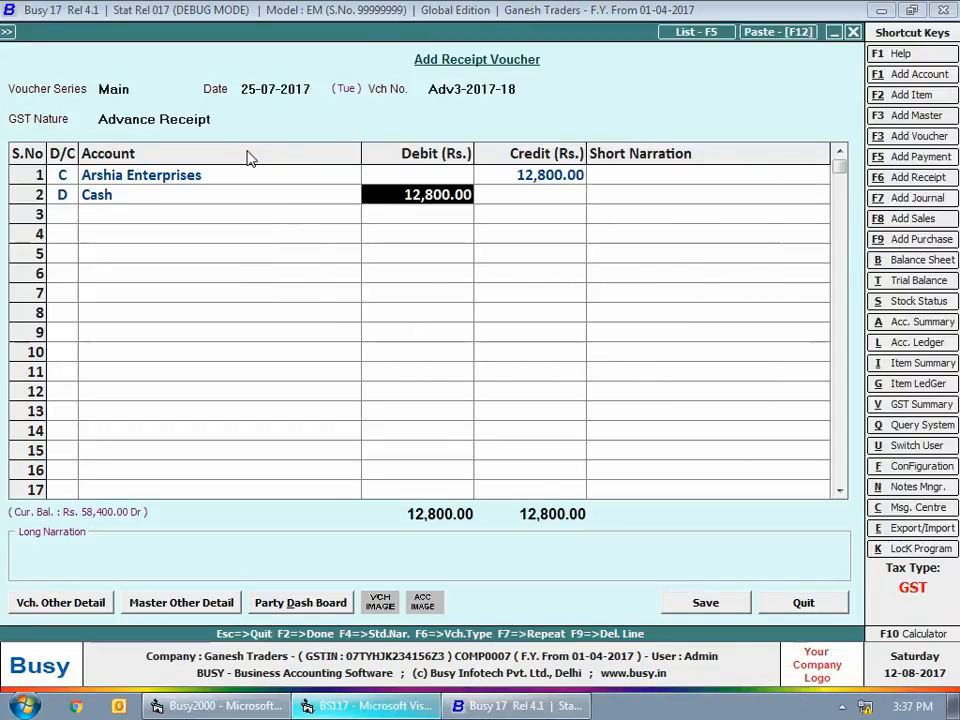
{"action": "key", "text": "Return"}
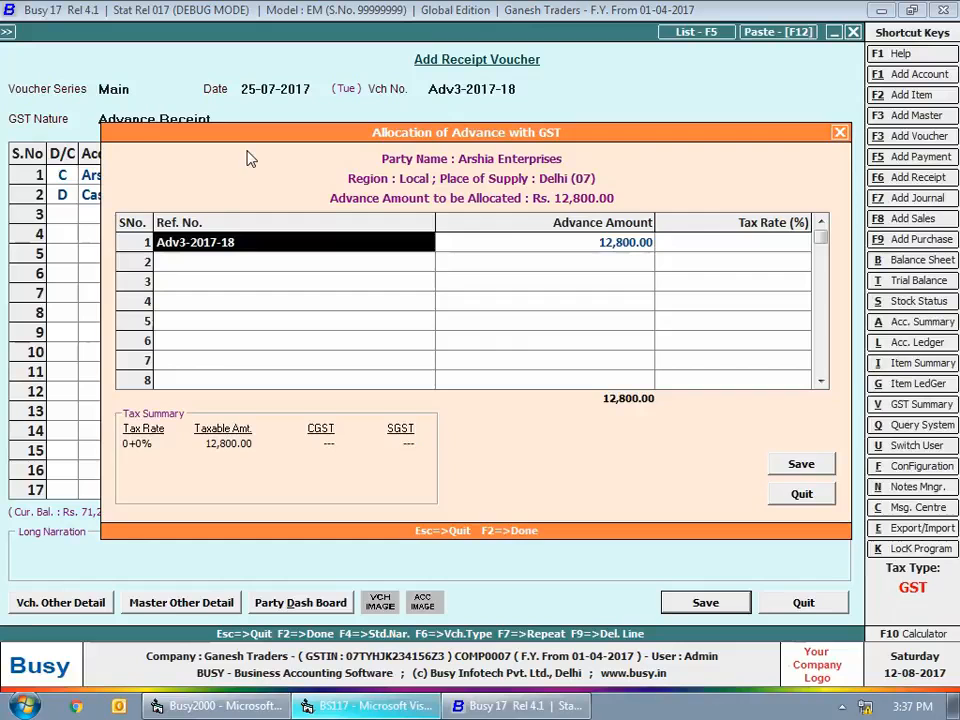
Allocate the Rs. 12,800 advance to Adv3-2017-18 at a 28% tax rate and save the receipt voucher
{"action": "left_click_drag", "start_coordinate": [258, 138], "coordinate": [250, 224]}
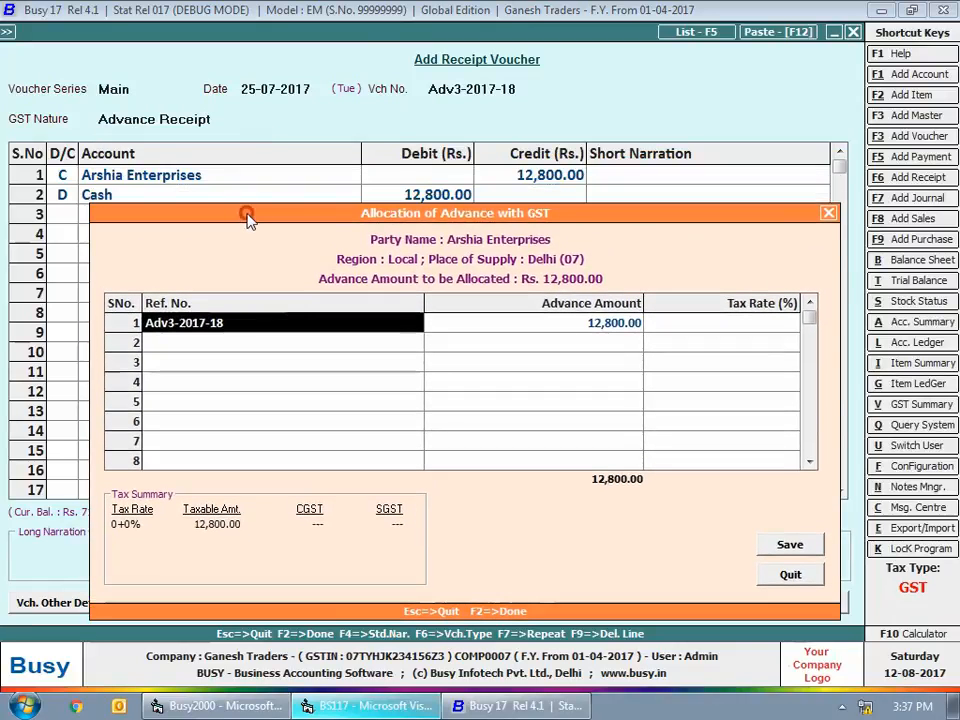
{"action": "key", "text": "Return"}
{"action": "key", "text": "Return"}
{"action": "type", "text": "28"}
{"action": "key", "text": "Return"}
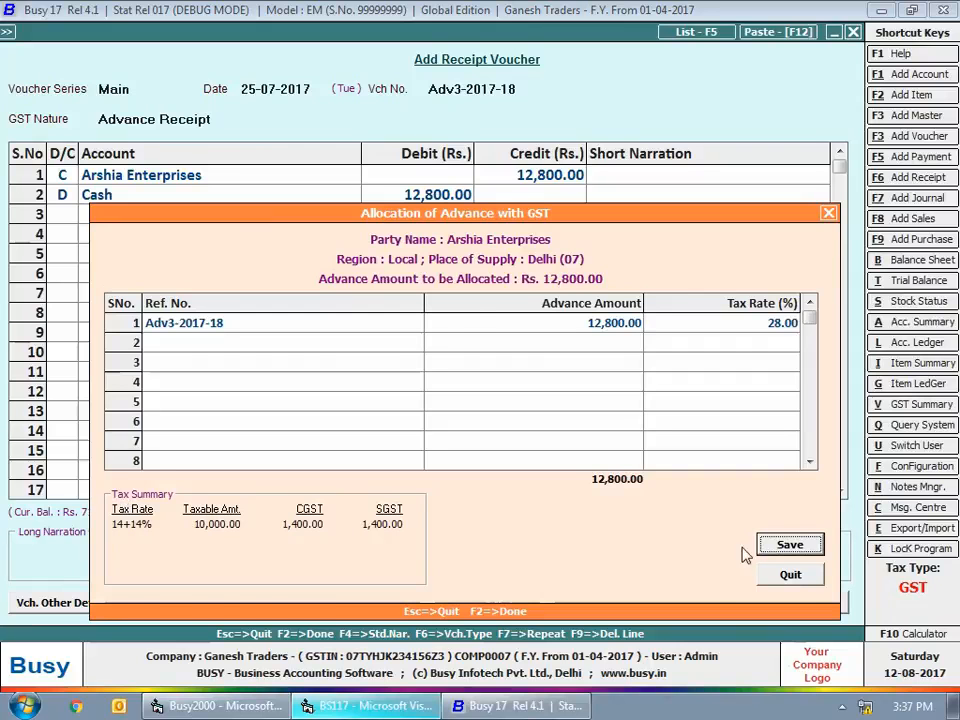
{"action": "left_click", "coordinate": [785, 548]}
Start another Main series receipt voucher dated 26-07-2017, keeping Advance Receipt as its GST nature
{"action": "key", "text": "Return"}
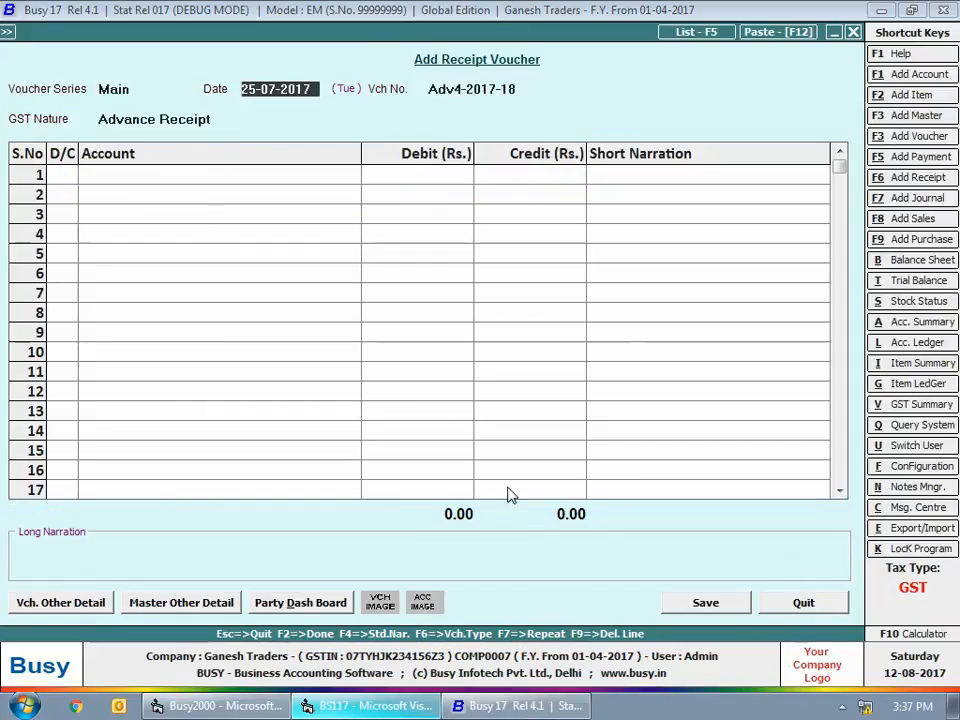
{"action": "type", "text": "26-7"}
{"action": "key", "text": "Return"}
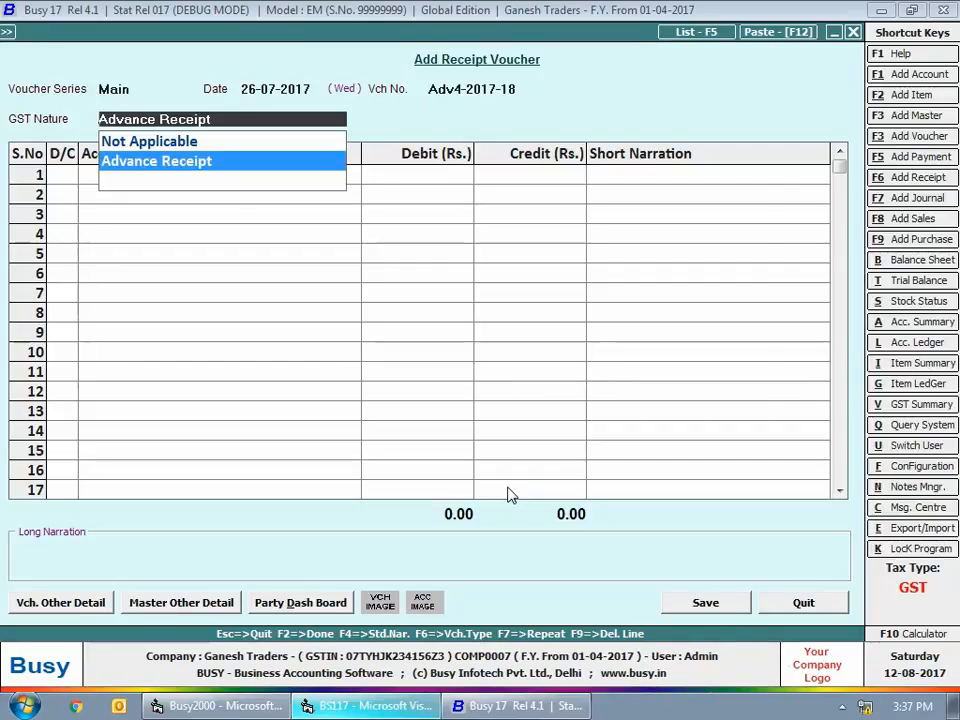
{"action": "key", "text": "Return"}
Credit Goodwill Enterprises with Rs. 35,400, debit Cash with the same amount, and finish the receipt entries
{"action": "key", "text": "Return"}
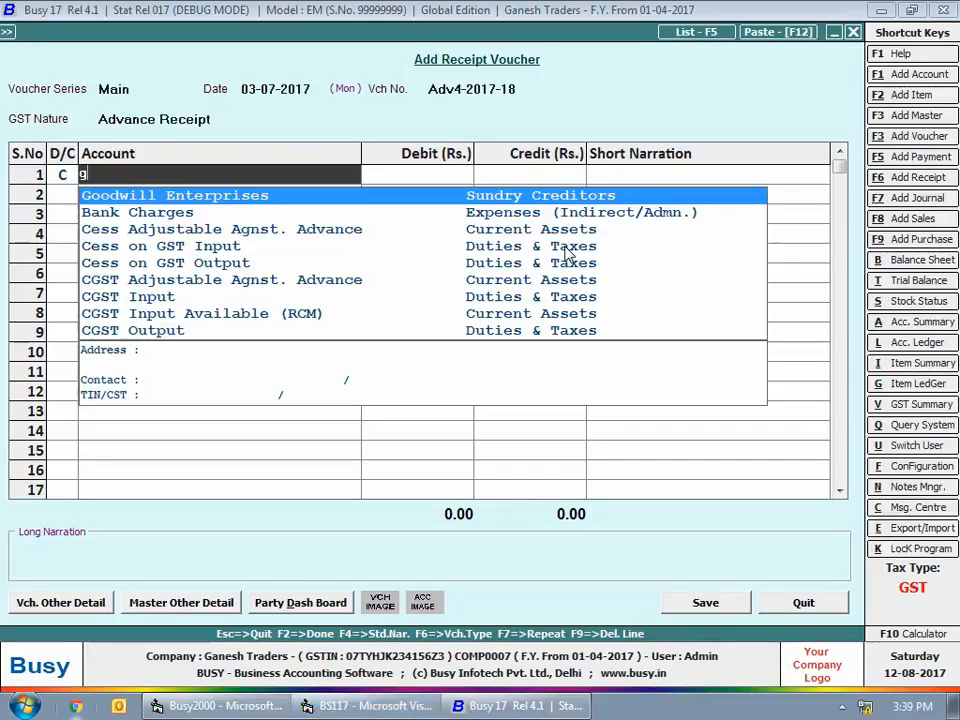
{"action": "type", "text": "goo"}
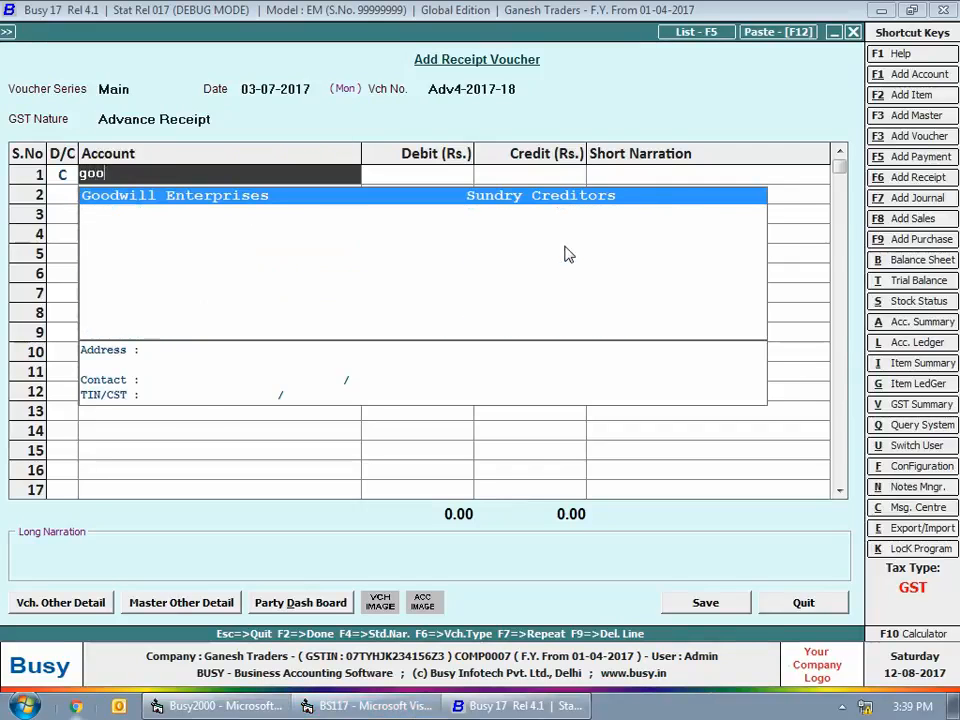
{"action": "type", "text": "d"}
{"action": "key", "text": "Return"}
{"action": "type", "text": "35400"}
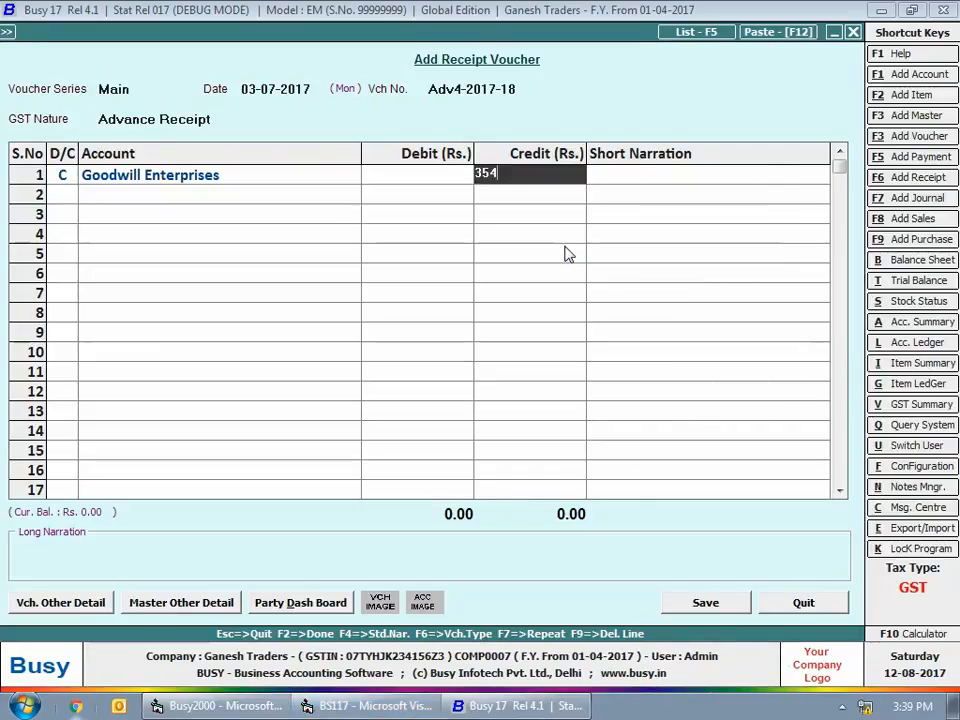
{"action": "key", "text": "Return"}
{"action": "key", "text": "Return"}
{"action": "key", "text": "Return"}
{"action": "key", "text": "Return"}
{"action": "key", "text": "Return"}
{"action": "key", "text": "Return"}
{"action": "key", "text": "Return"}
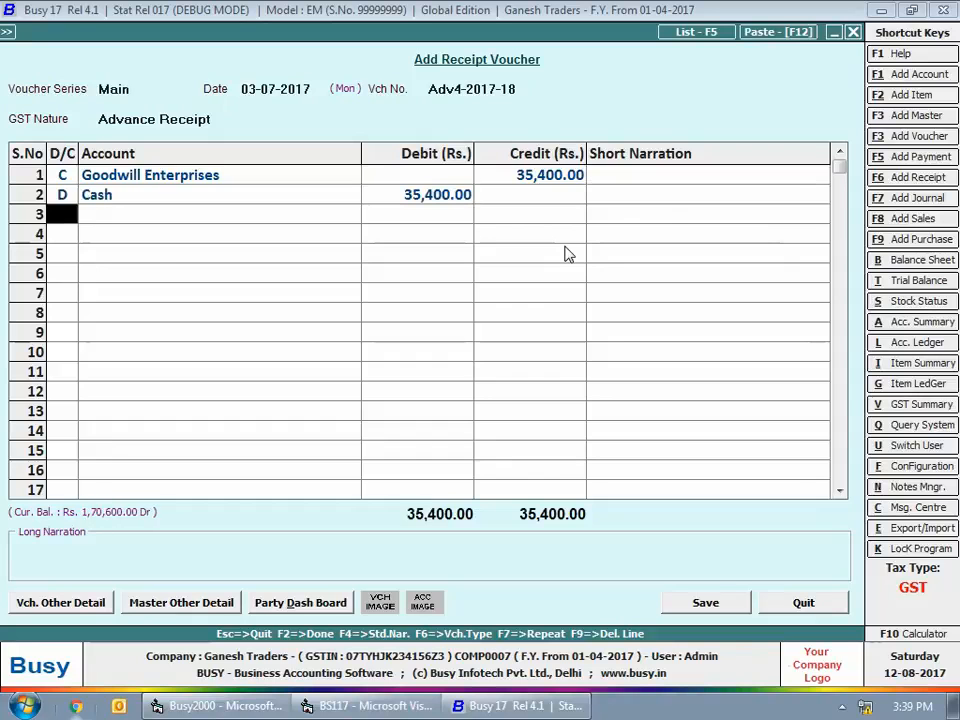
Allocate the Rs. 35,400 advance to Adv4-2017-18 at an 18% tax rate, save the receipt voucher and close voucher entry
{"action": "key", "text": "Return"}
{"action": "key", "text": "Return"}
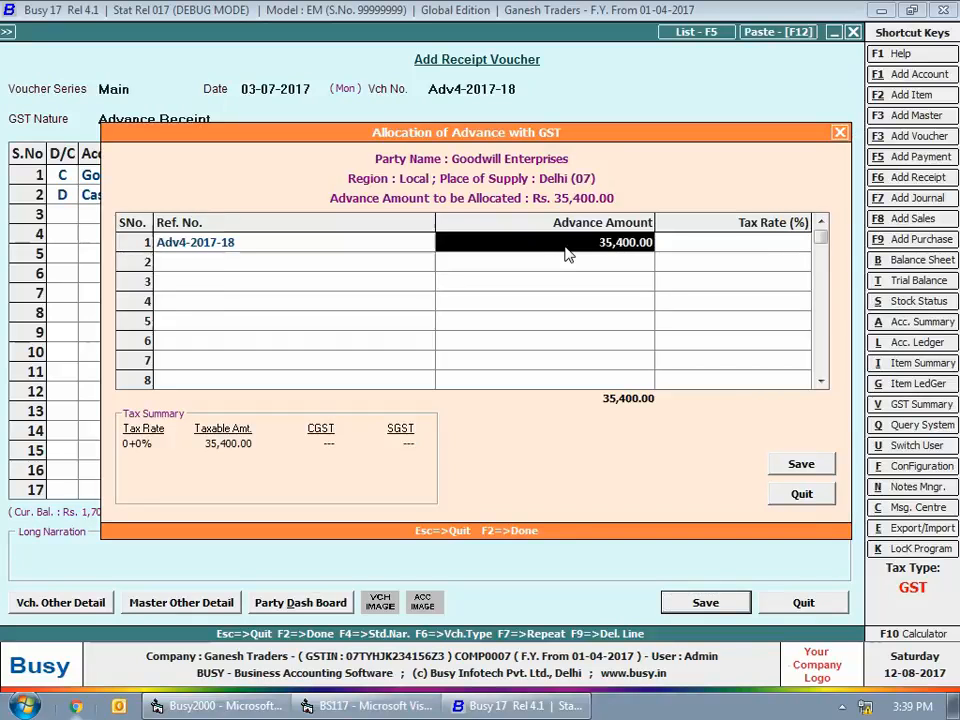
{"action": "type", "text": "18"}
{"action": "key", "text": "Return"}
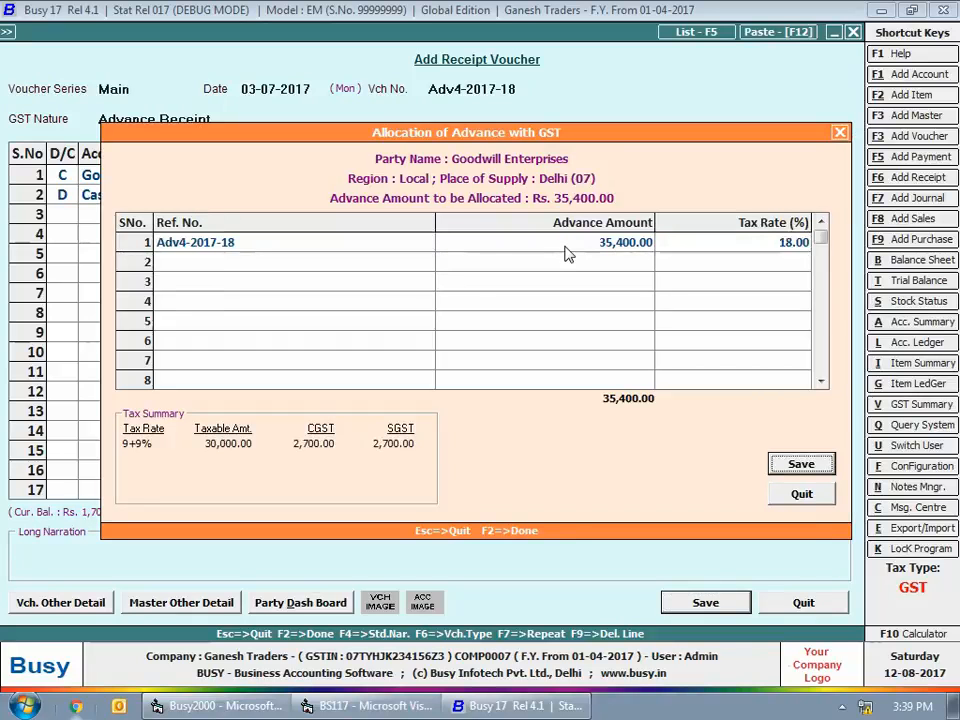
{"action": "left_click", "coordinate": [803, 465]}
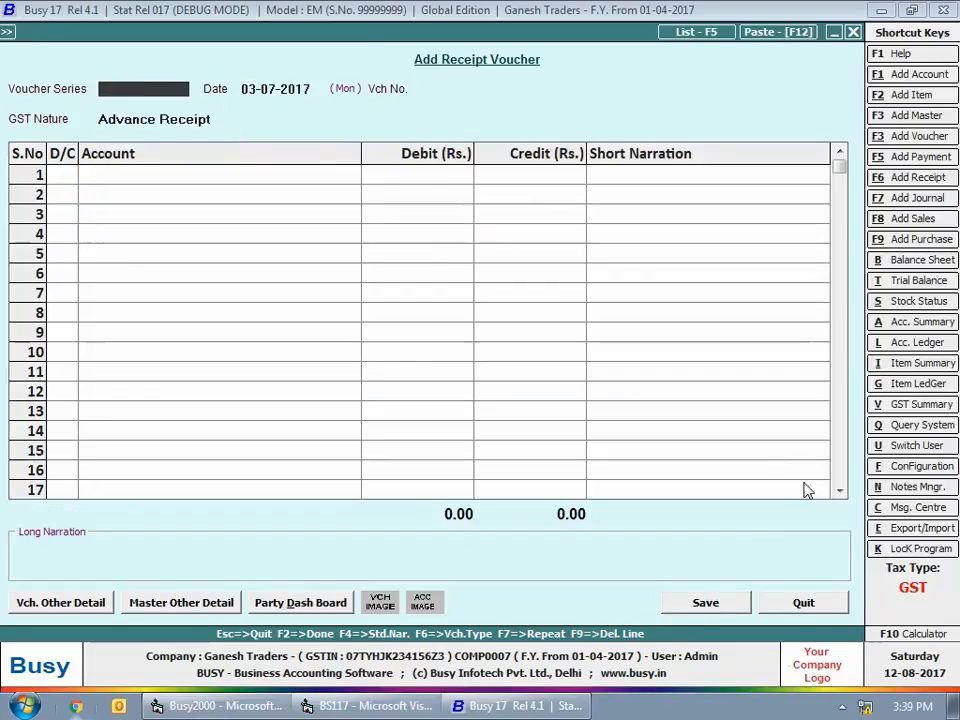
{"action": "key", "text": "Escape"}
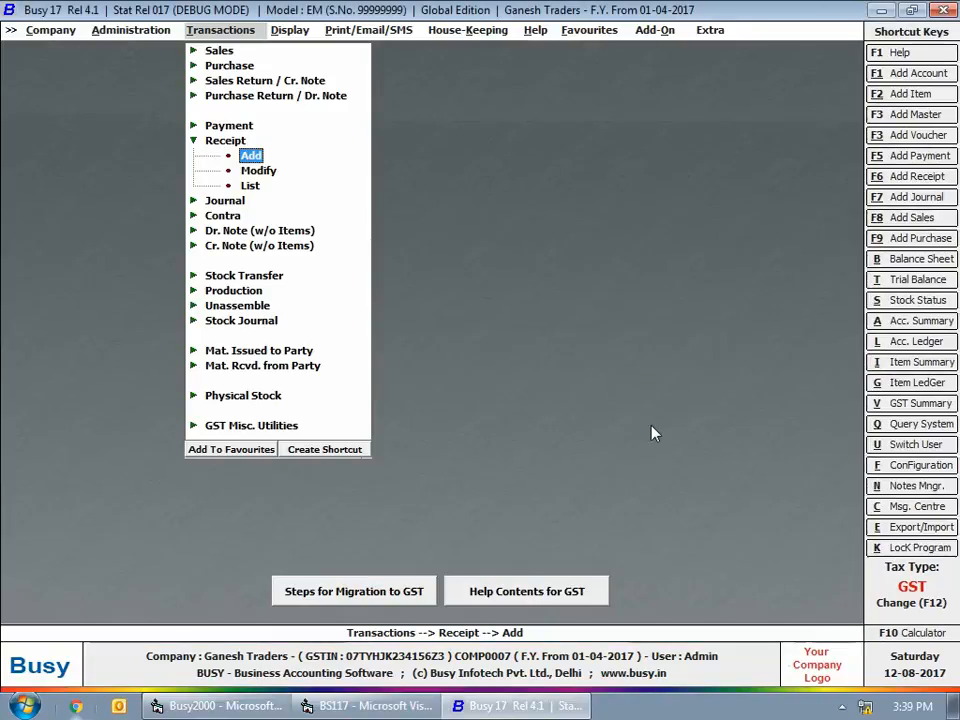
{"action": "key", "text": "Escape"}
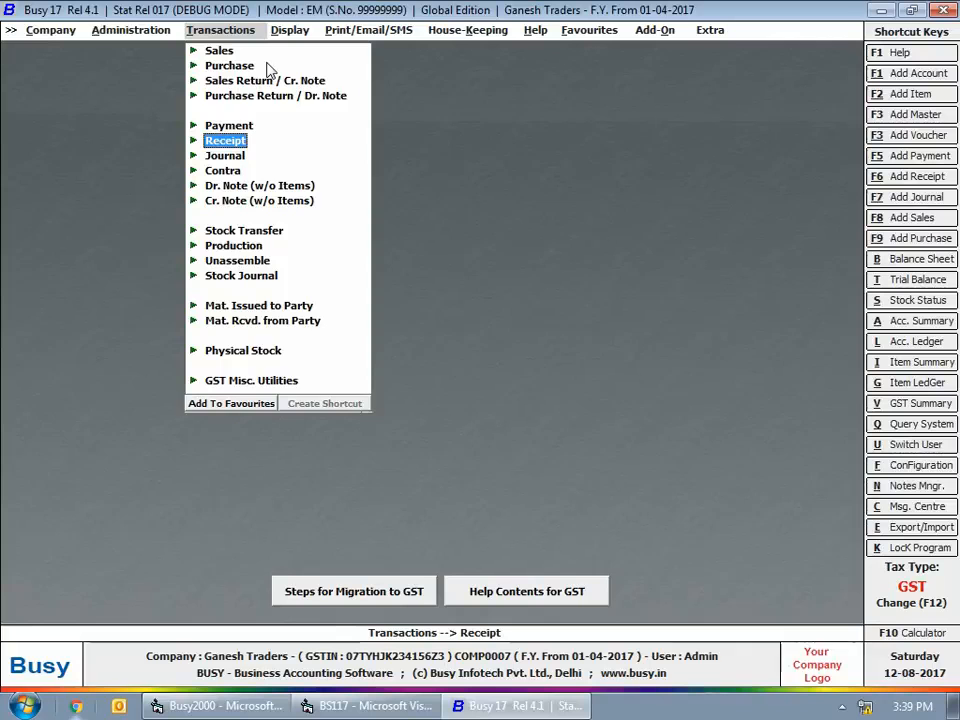
Start a Main series sales voucher dated 02-08-2017 for Arshia Enterprises, keeping sale type L/GST-28% and material centre Main Store
{"action": "left_click", "coordinate": [219, 50]}
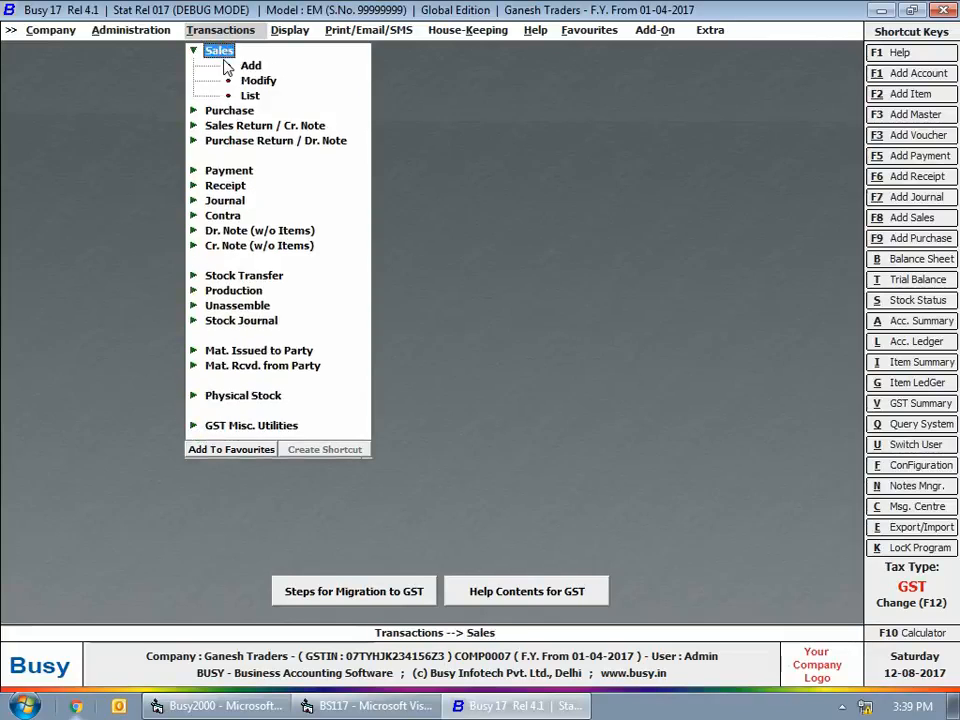
{"action": "left_click", "coordinate": [244, 64]}
{"action": "left_click", "coordinate": [246, 65]}
{"action": "type", "text": "2-8-17"}
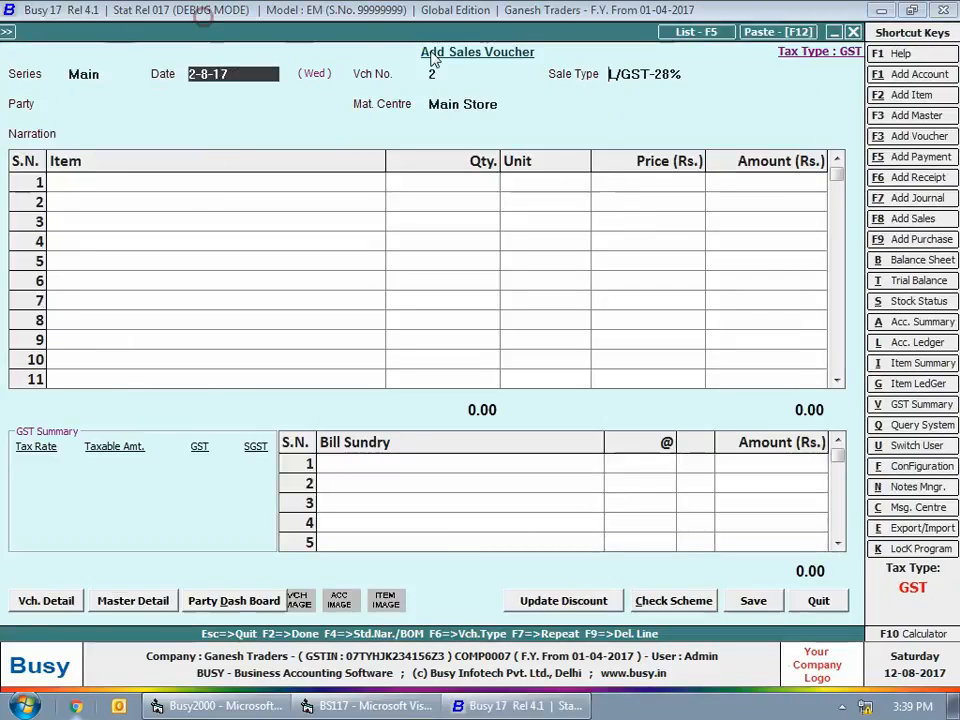
{"action": "key", "text": "Return"}
{"action": "key", "text": "Return"}
{"action": "type", "text": "arshi"}
{"action": "key", "text": "Return"}
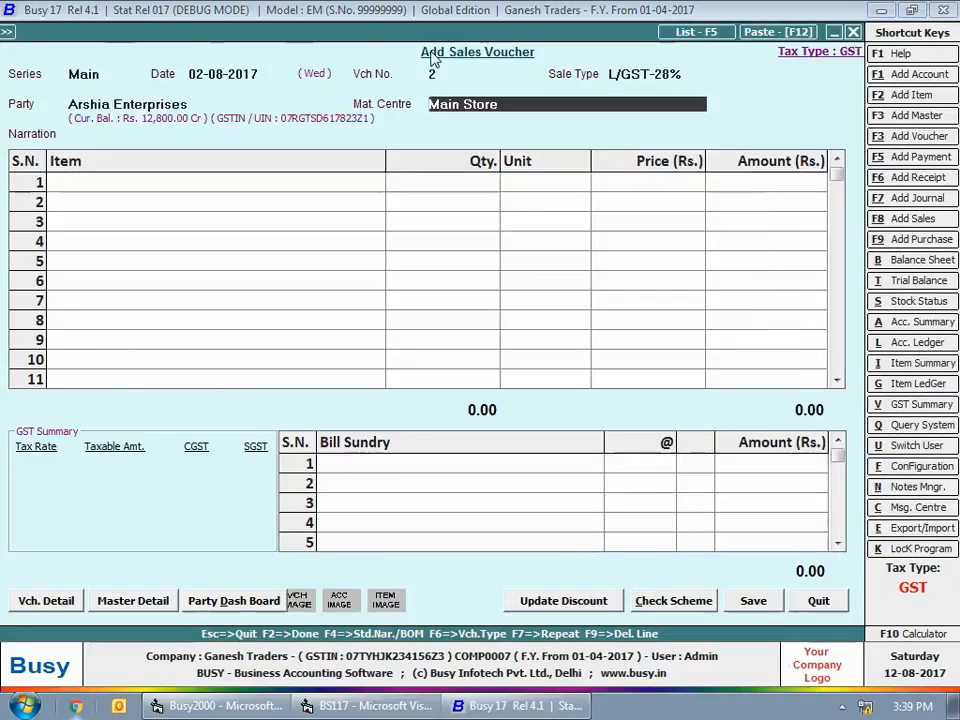
Add 10 pieces of Philips Hair Dryers at Rs. 1,000 each and finish the item entries
{"action": "key", "text": "Return"}
{"action": "type", "text": "phi"}
{"action": "key", "text": "Return"}
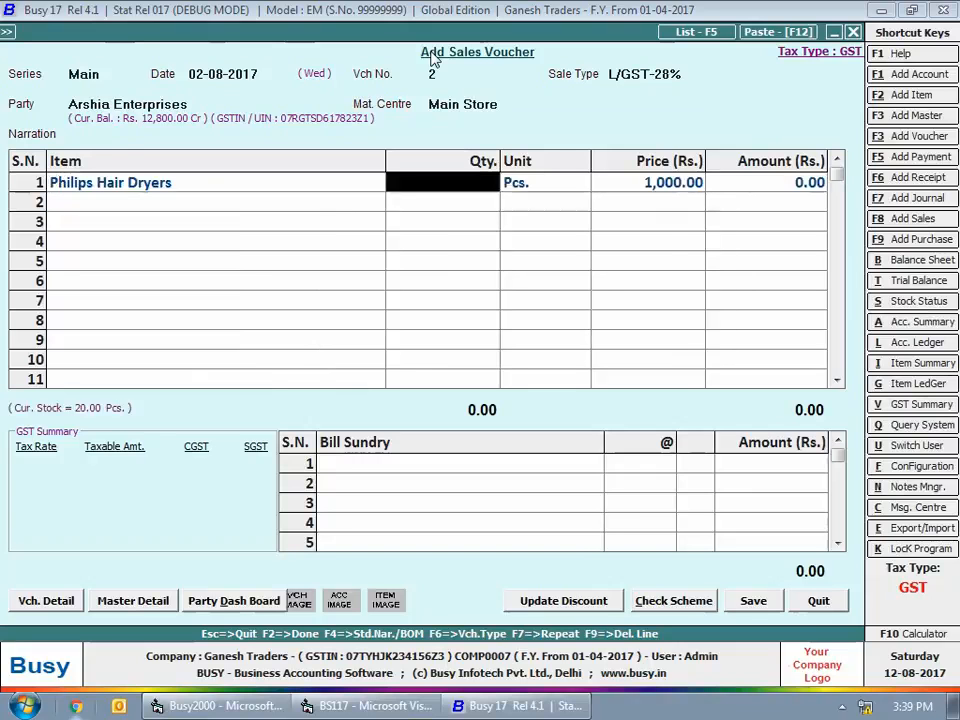
{"action": "type", "text": "10"}
{"action": "key", "text": "Return"}
Add CGST and SGST at 14% each as bill sundries on the sales voucher
{"action": "key", "text": "Return"}
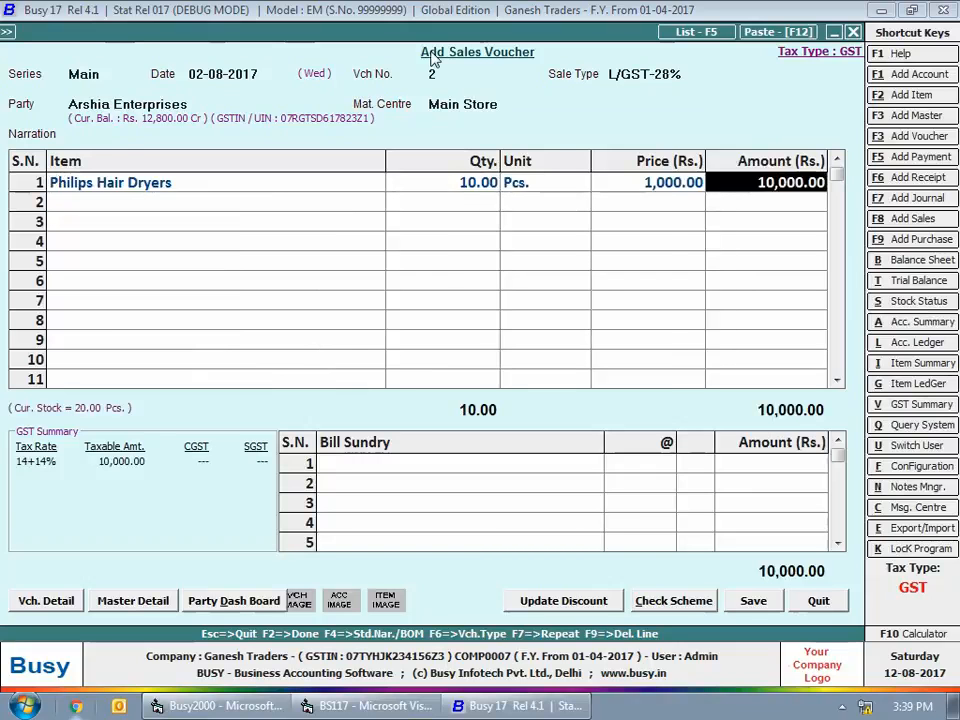
{"action": "key", "text": "Return"}
{"action": "key", "text": "Return"}
{"action": "type", "text": "cgst"}
{"action": "key", "text": "Return"}
{"action": "key", "text": "Return"}
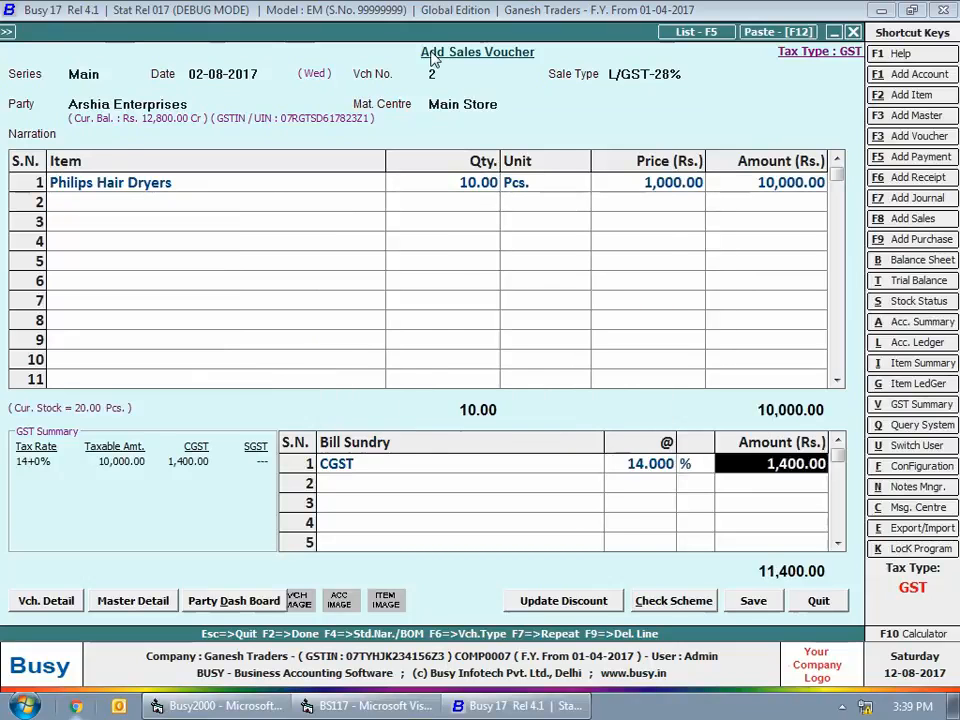
{"action": "key", "text": "Return"}
{"action": "type", "text": "sgst"}
{"action": "key", "text": "Return"}
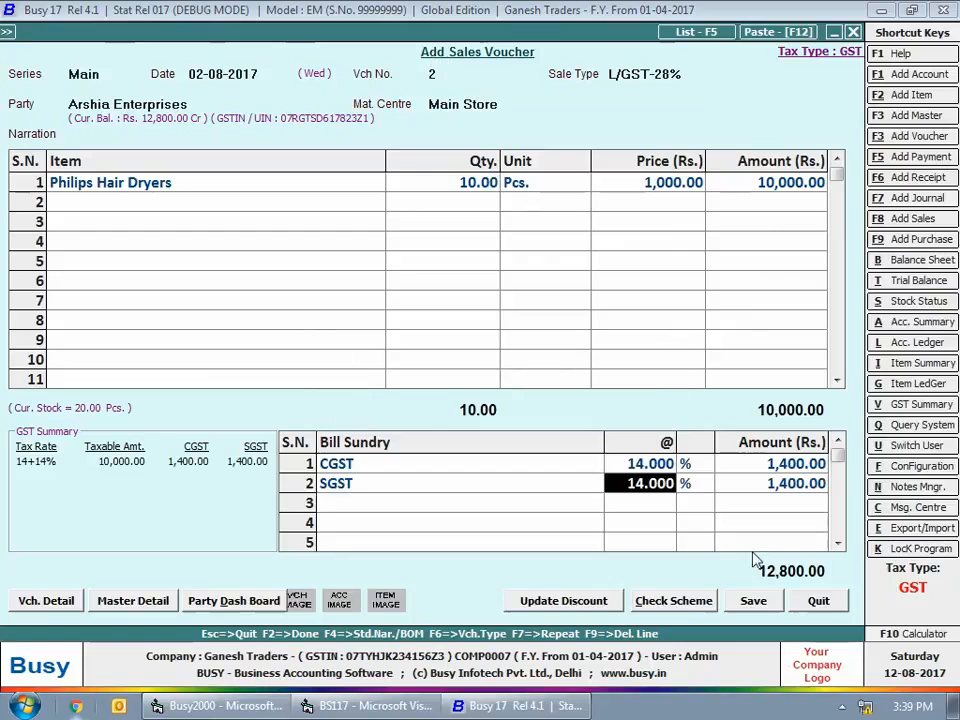
Adjust the Rs. 12,800 advance under Adv3-2017-18 against the sale, save the sales voucher and close sales entry
{"action": "left_click", "coordinate": [760, 608]}
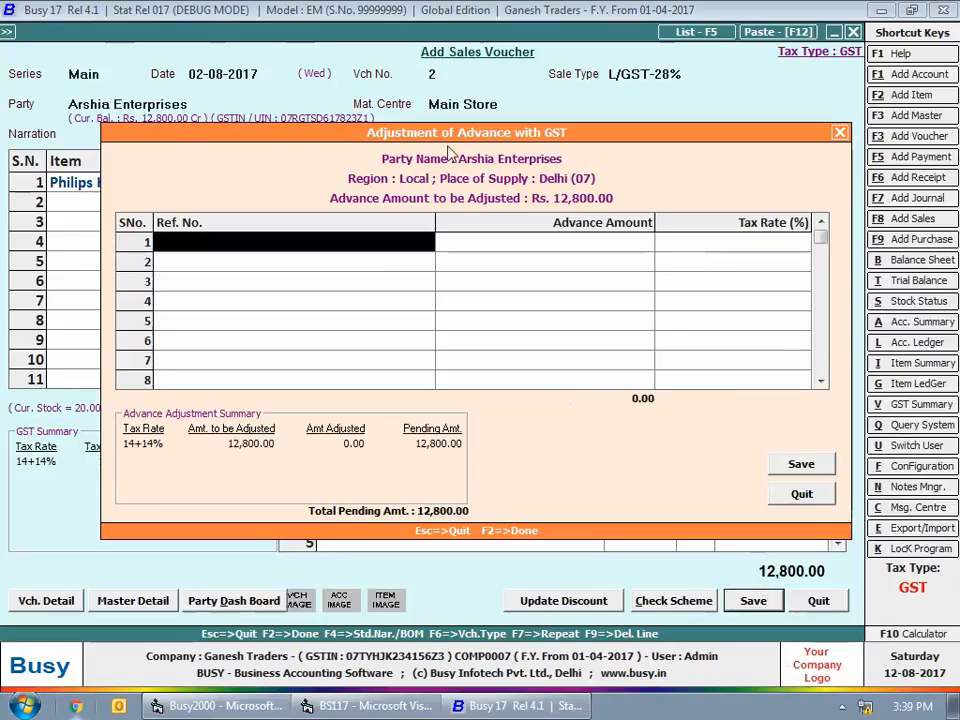
{"action": "left_click", "coordinate": [268, 279]}
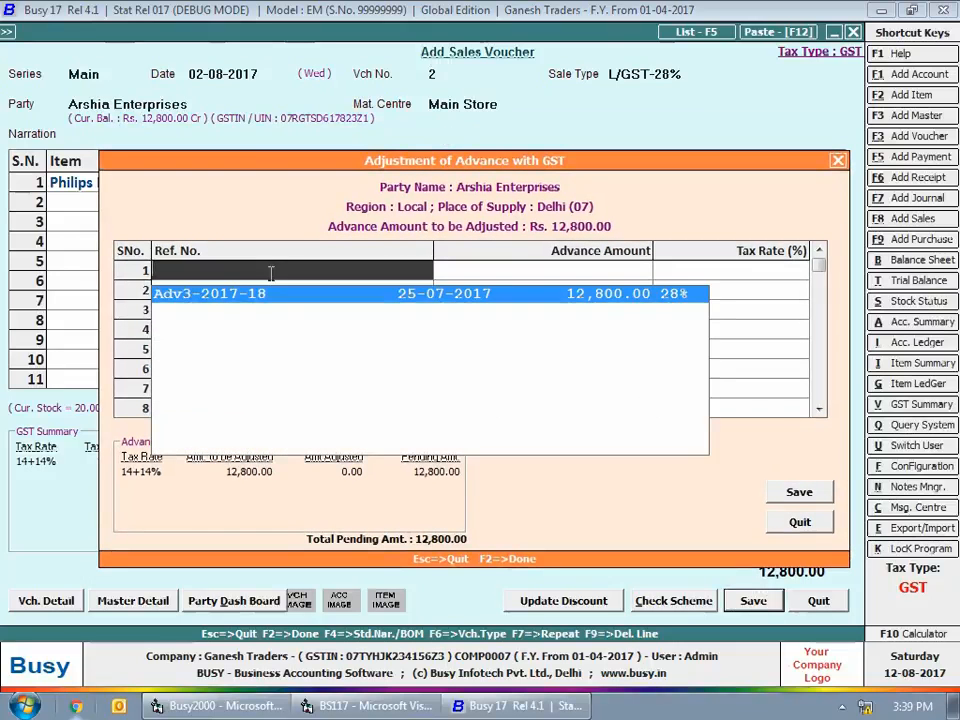
{"action": "key", "text": "Return"}
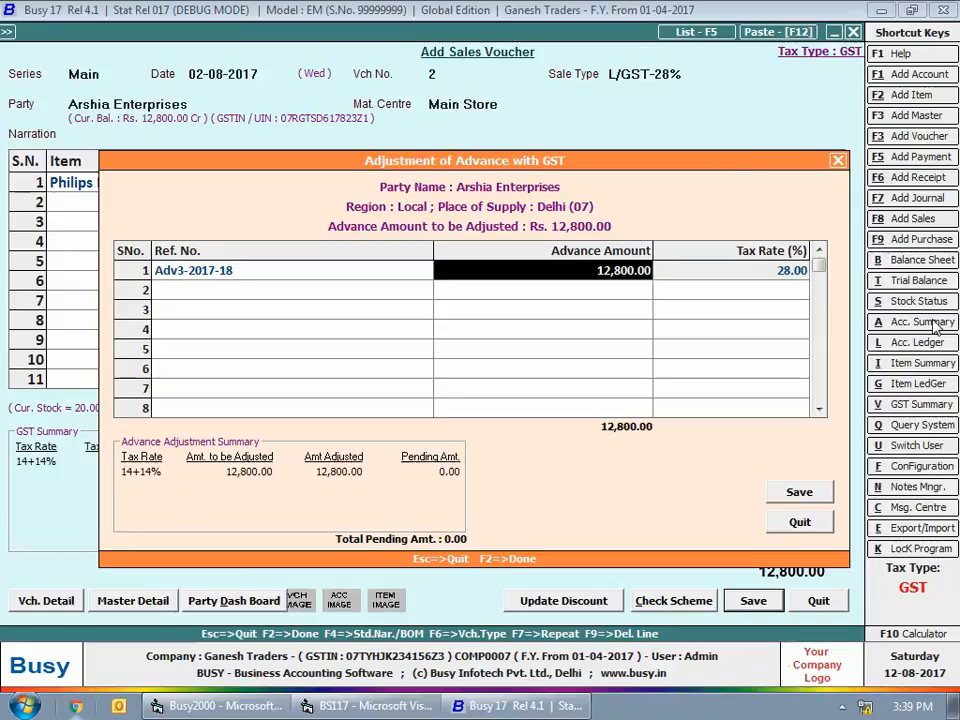
{"action": "left_click", "coordinate": [788, 496]}
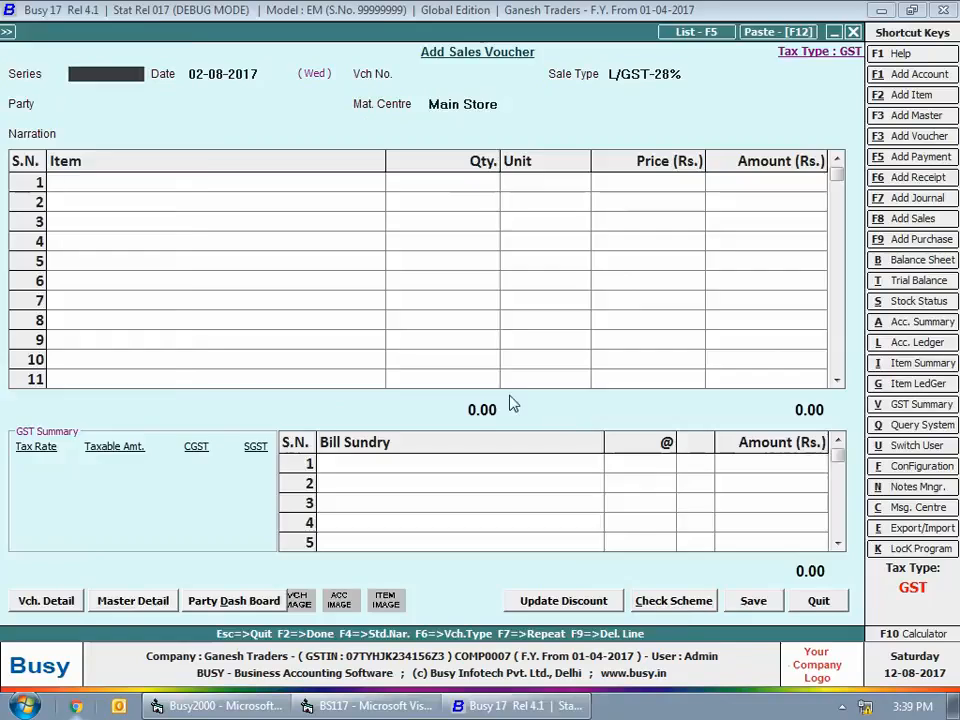
{"action": "key", "text": "Escape"}
Start a Main series payment voucher dated 03-08-2017 with GST nature Refund against Advance Receipt
{"action": "left_click", "coordinate": [238, 127]}
{"action": "left_click", "coordinate": [246, 138]}
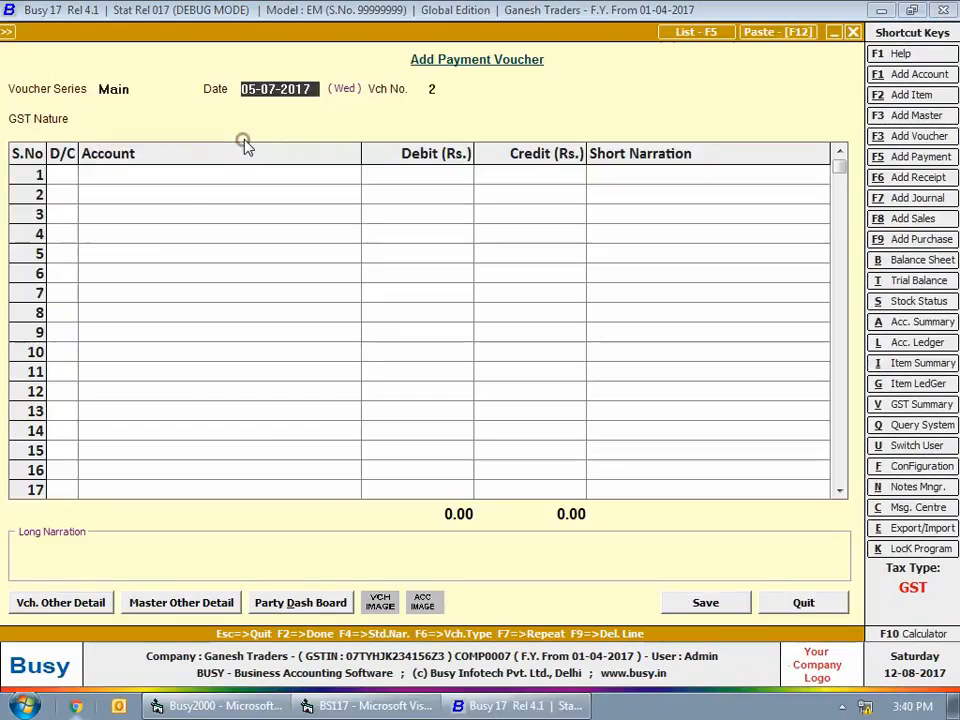
{"action": "type", "text": "3-8-17"}
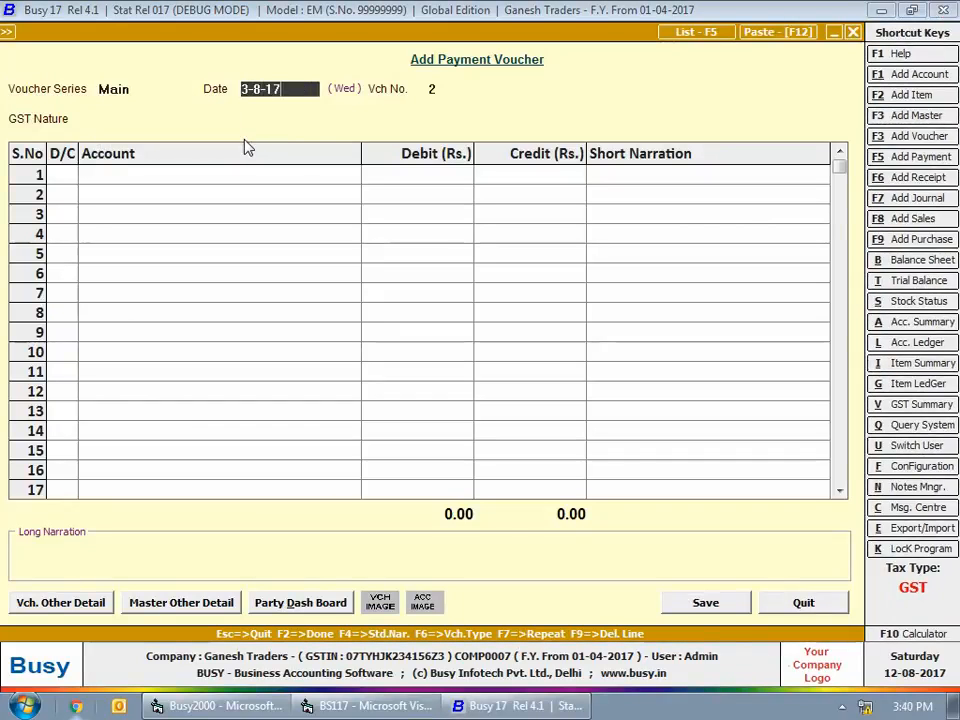
{"action": "key", "text": "Return"}
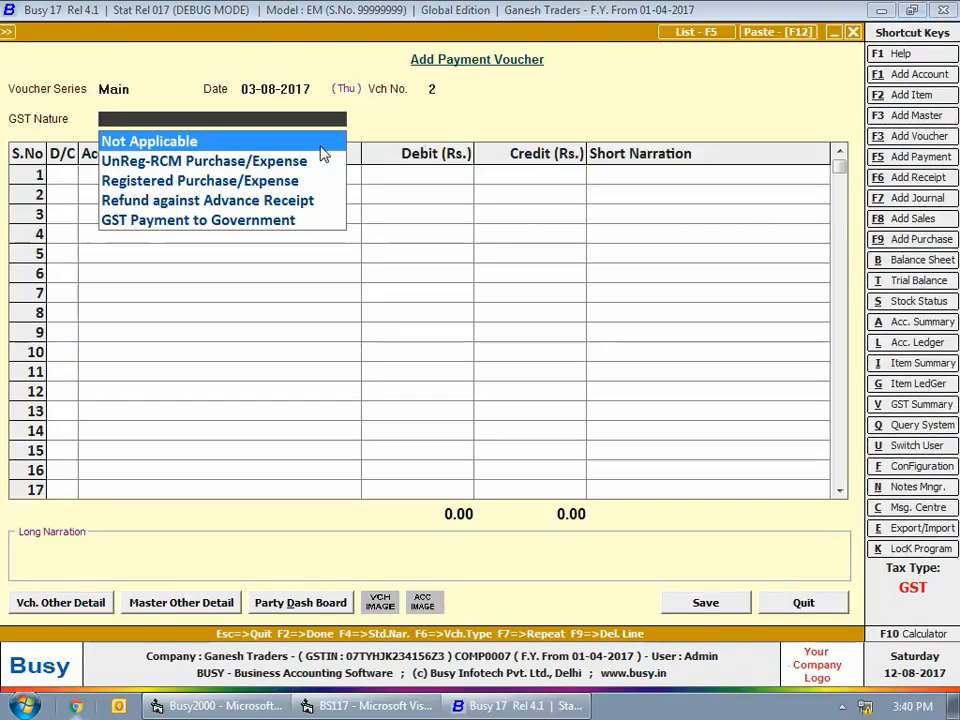
{"action": "key", "text": "Down"}
{"action": "key", "text": "Down"}
{"action": "key", "text": "Down"}
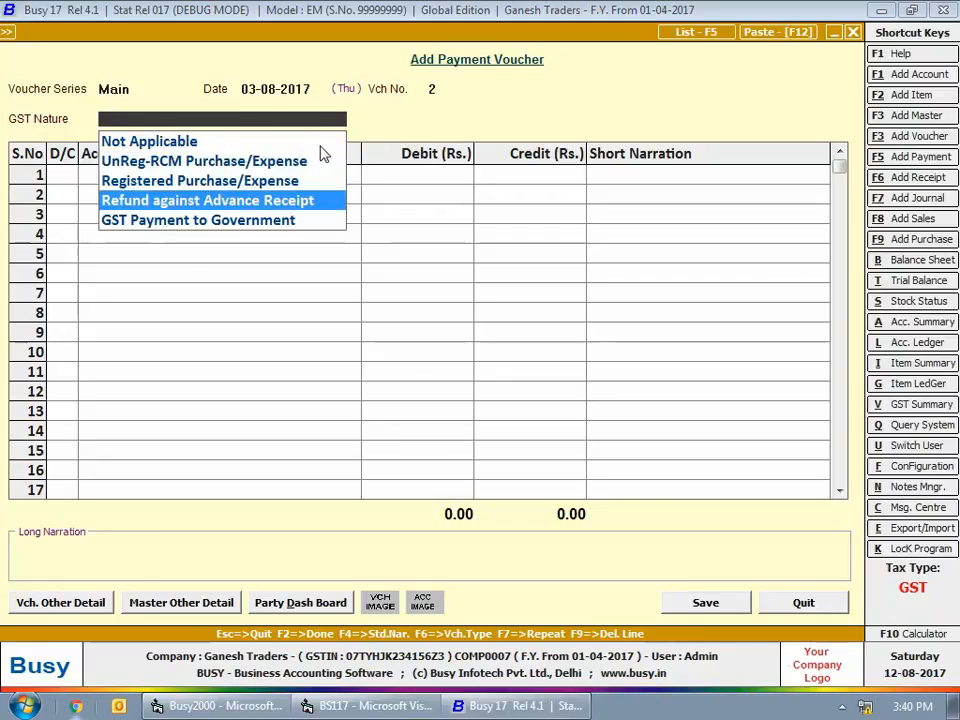
{"action": "key", "text": "Return"}
Debit Goodwill Enterprises with Rs. 35,400, credit Cash with the same amount, and finish the payment entries
{"action": "key", "text": "Return"}
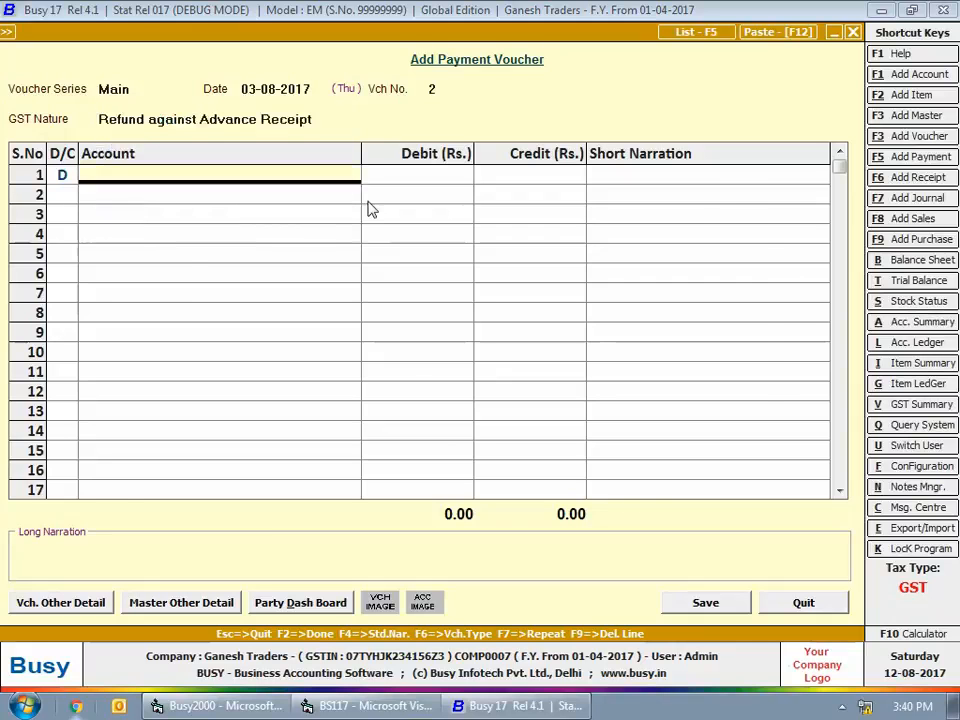
{"action": "type", "text": "goo"}
{"action": "key", "text": "Return"}
{"action": "type", "text": "35400"}
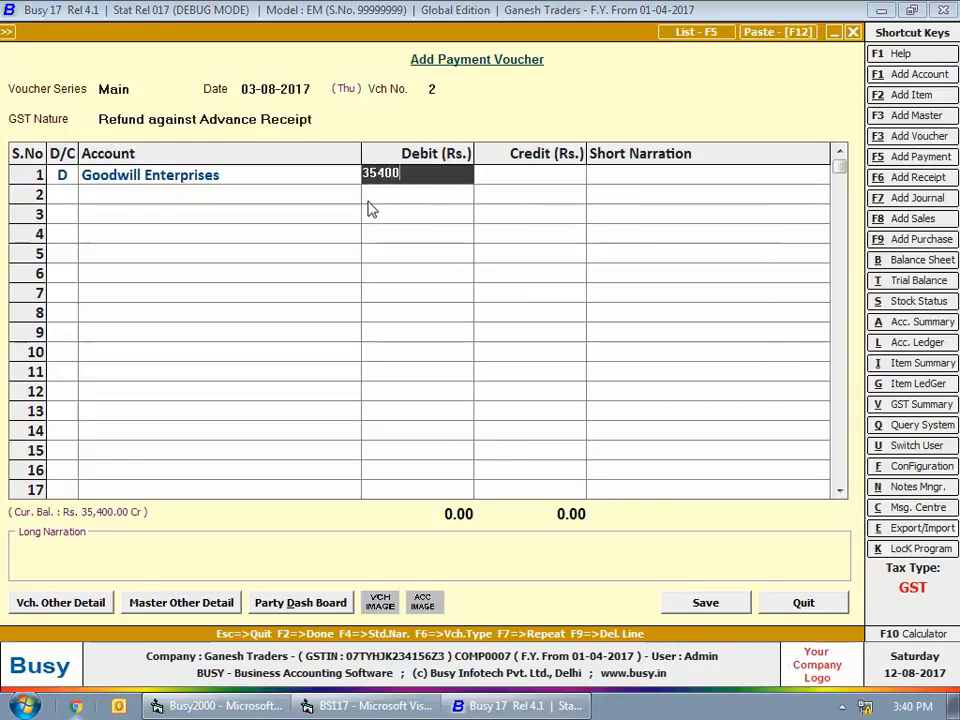
{"action": "key", "text": "Return"}
Adjust the Rs. 35,400 refund against Adv4-2017-18, save the payment voucher and close payment entry
{"action": "key", "text": "Return"}
{"action": "key", "text": "Return"}
{"action": "type", "text": "cash"}
{"action": "key", "text": "Return"}
{"action": "key", "text": "F2"}
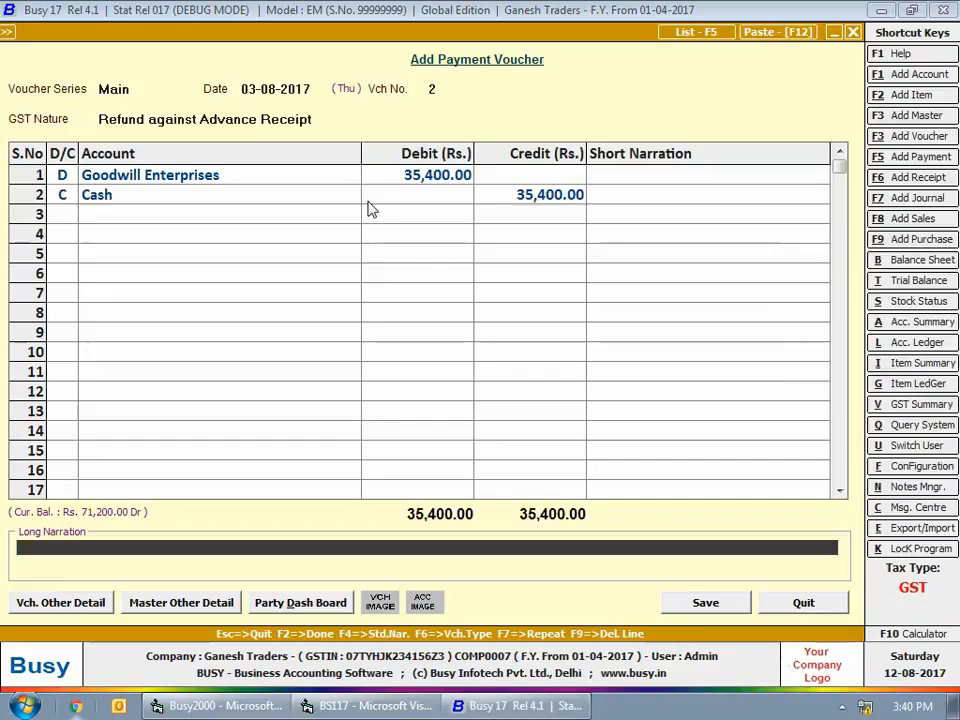
{"action": "key", "text": "Return"}
{"action": "key", "text": "Return"}
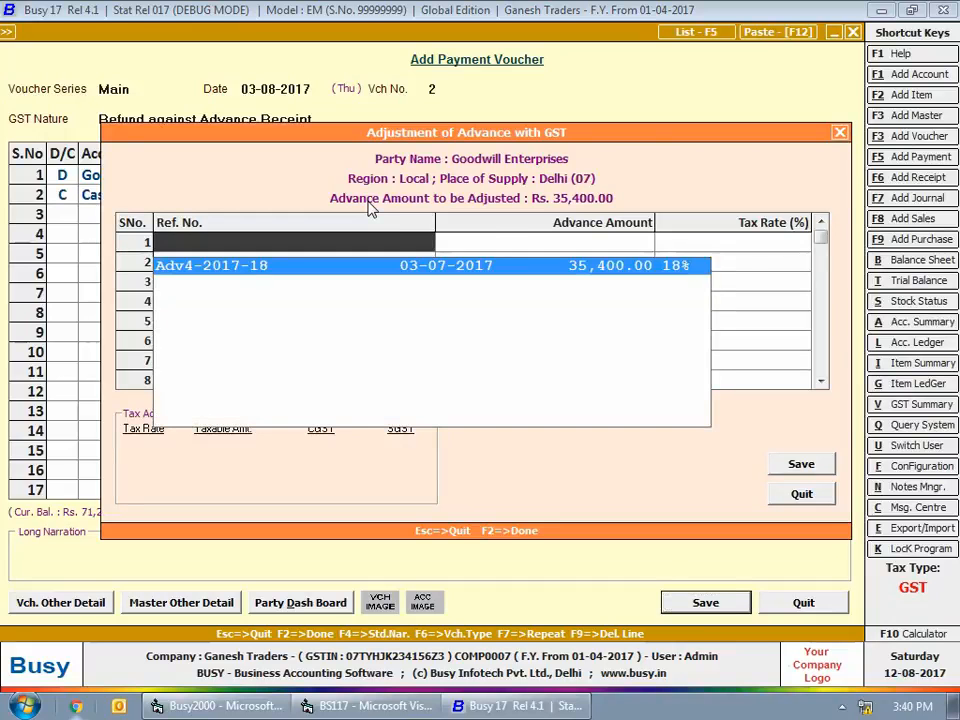
{"action": "key", "text": "Return"}
{"action": "left_click", "coordinate": [801, 464]}
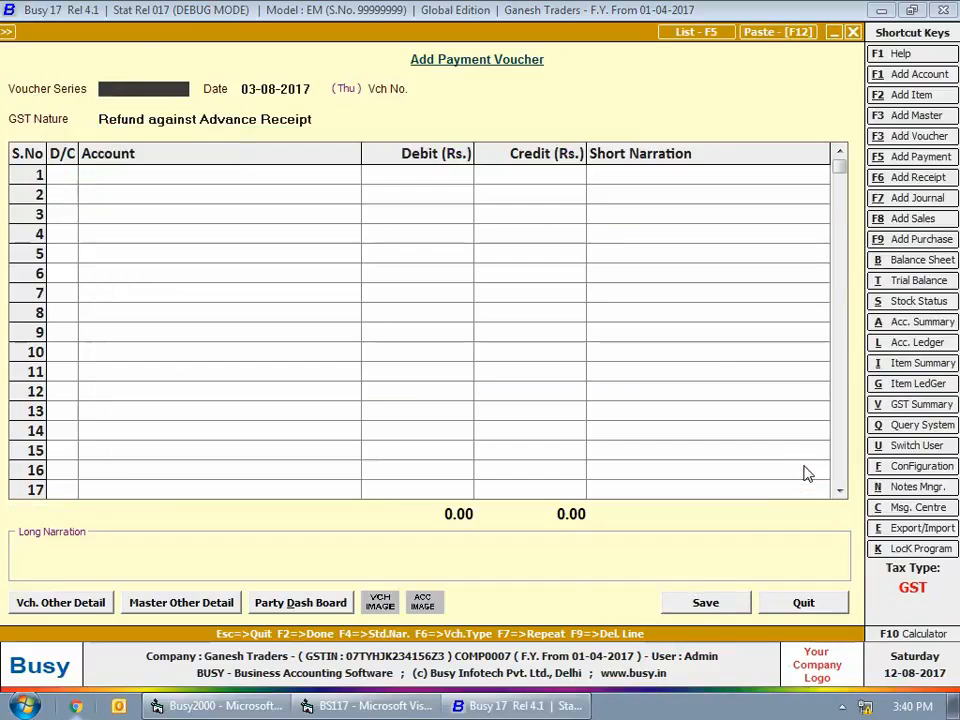
{"action": "key", "text": "Escape"}
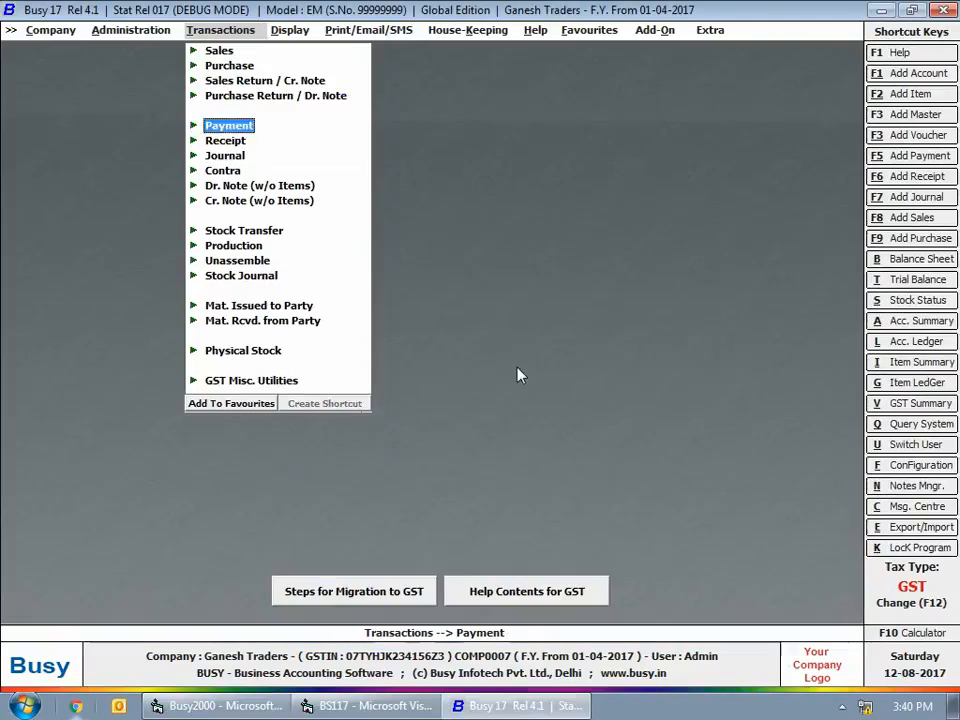
Generate the GST Tax on Advance Receipt report for July with all entries including cleared ones and both transaction types
{"action": "left_click", "coordinate": [249, 383]}
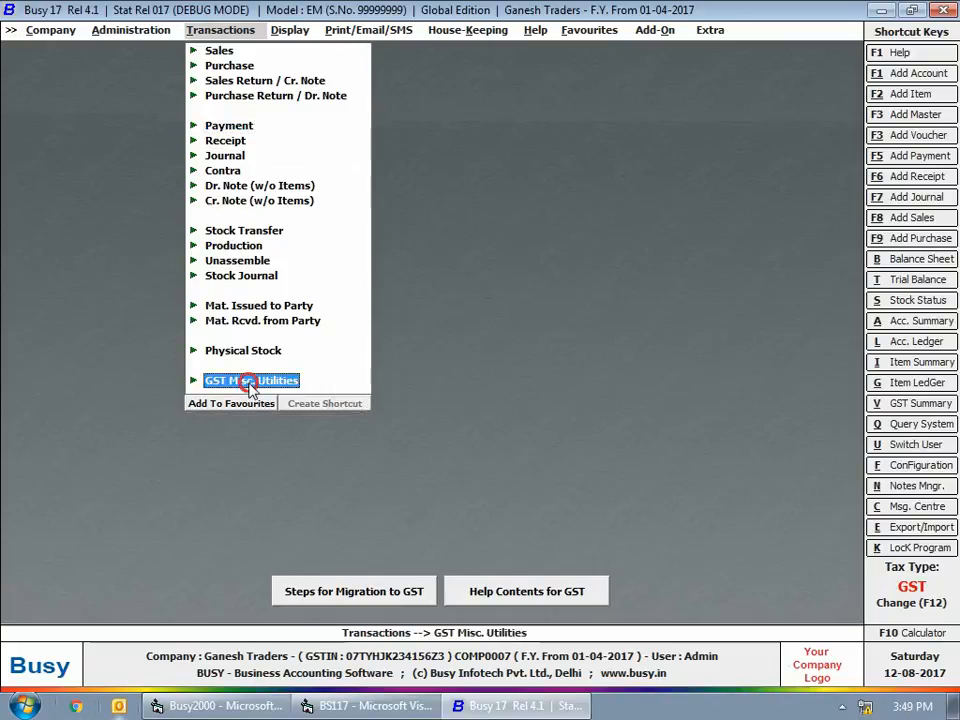
{"action": "left_click", "coordinate": [260, 426]}
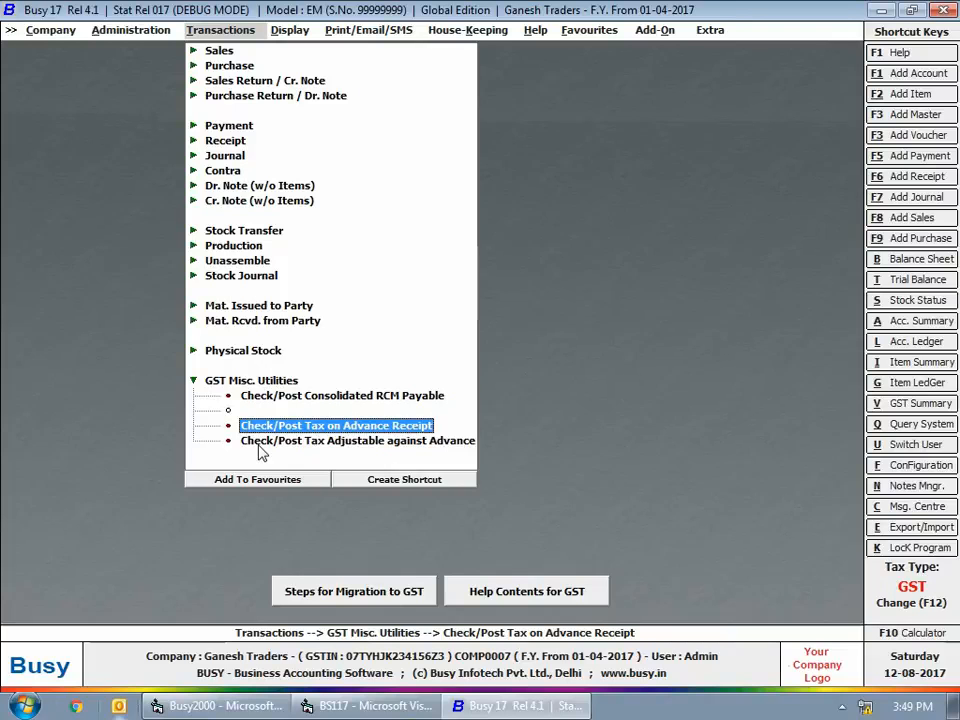
{"action": "left_click", "coordinate": [365, 426]}
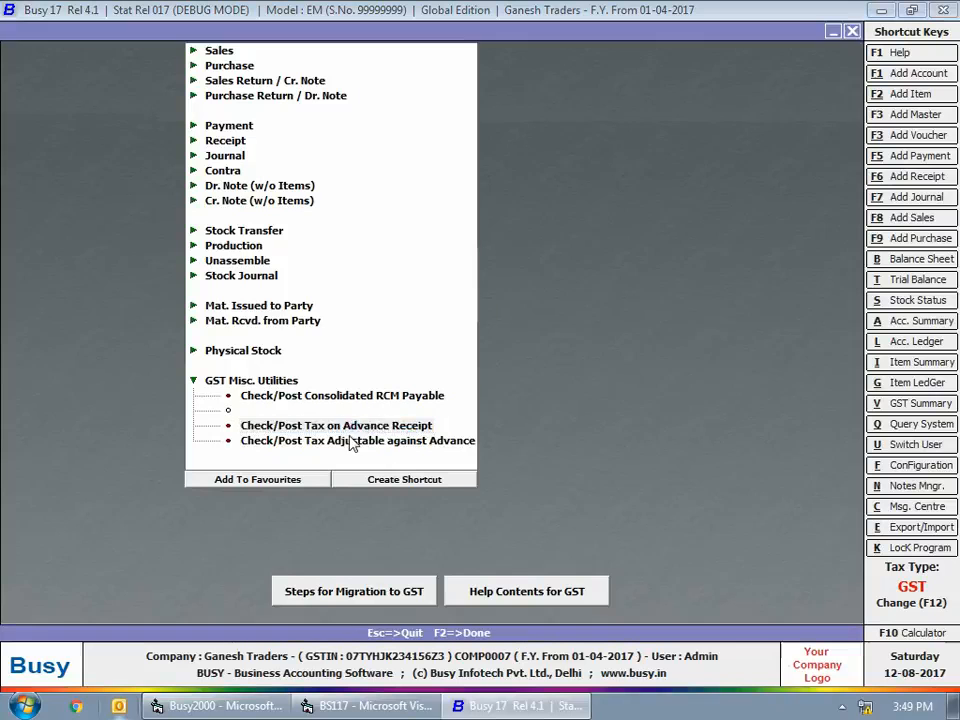
{"action": "type", "text": "ju"}
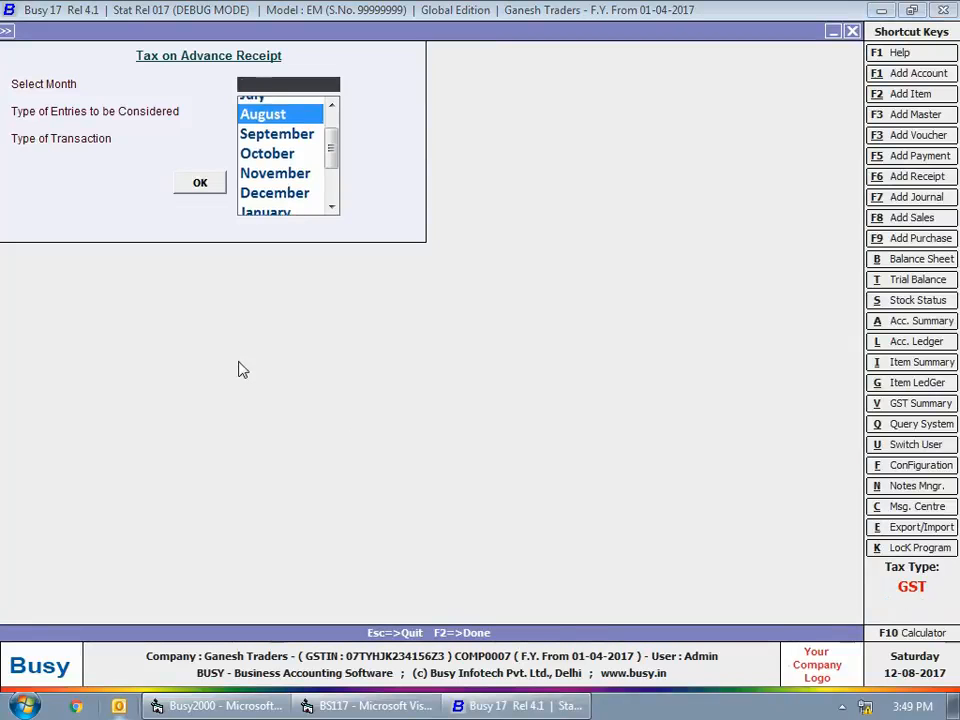
{"action": "key", "text": "Return"}
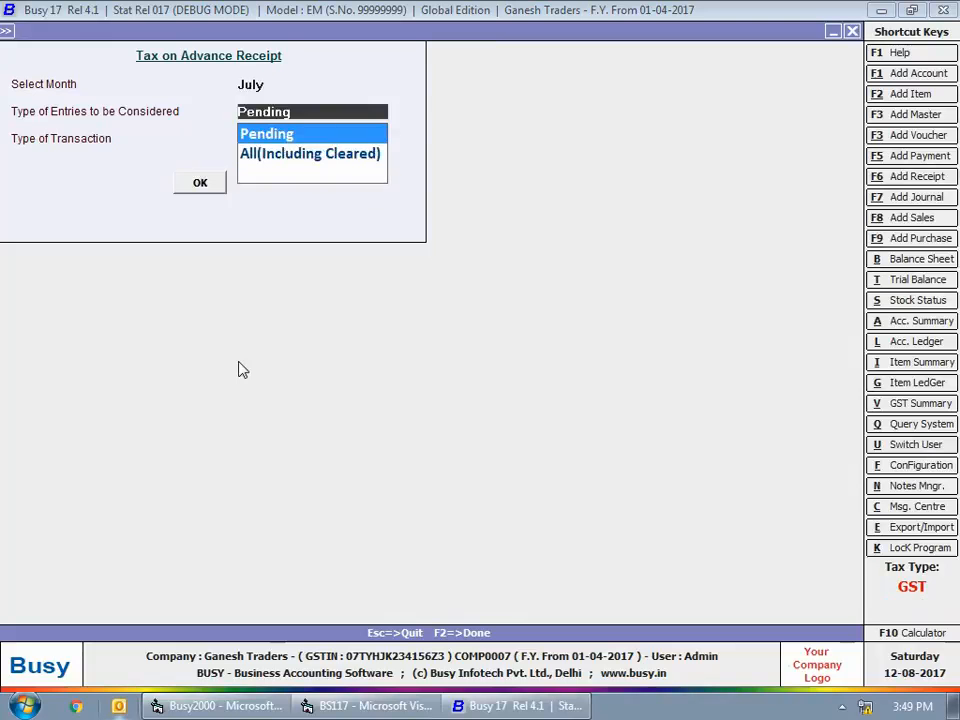
{"action": "key", "text": "Down"}
{"action": "key", "text": "Return"}
{"action": "key", "text": "Down"}
{"action": "key", "text": "Down"}
{"action": "key", "text": "Return"}
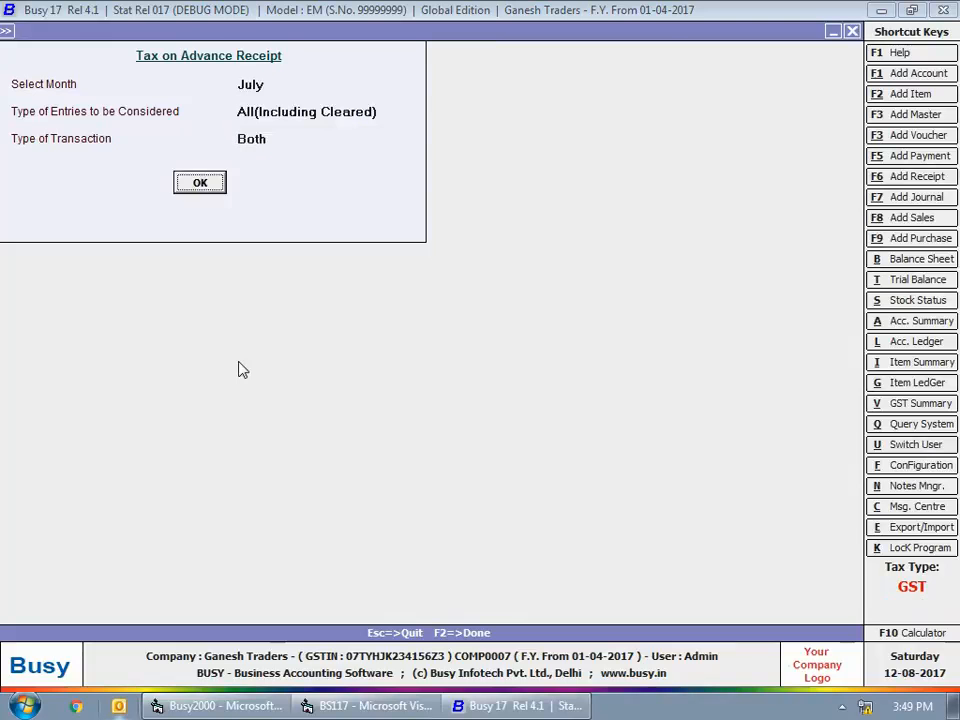
{"action": "key", "text": "Return"}
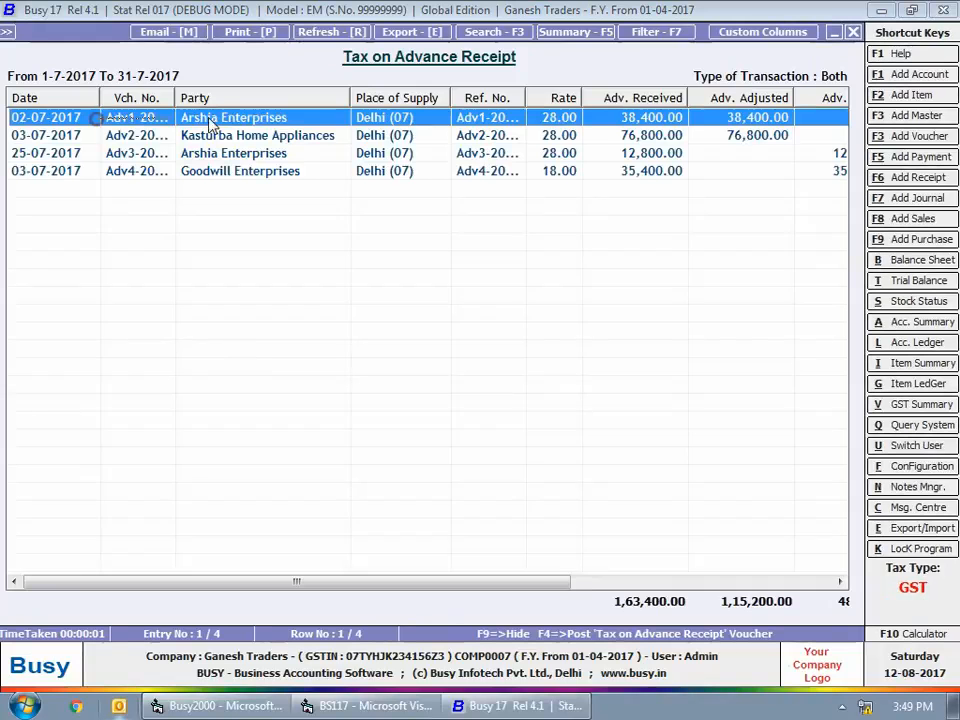
Generate the Tax on Advance Receipt journal voucher in the Main series dated 31-07-2017 with the default GST accounts, and save it
{"action": "left_click_drag", "start_coordinate": [175, 98], "coordinate": [184, 100]}
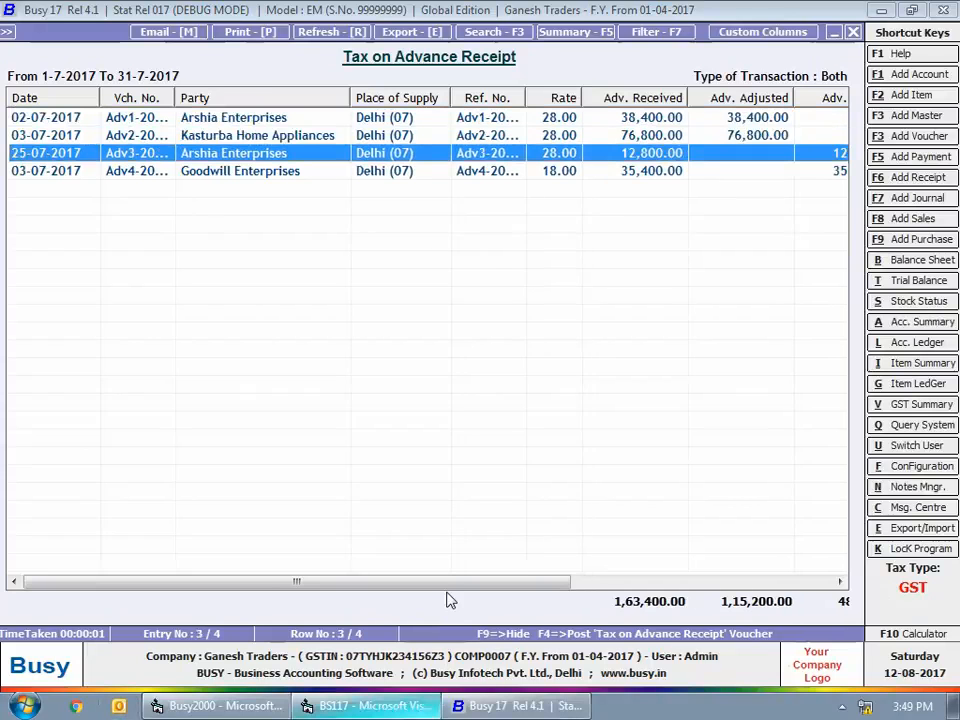
{"action": "left_click_drag", "start_coordinate": [448, 584], "coordinate": [604, 600]}
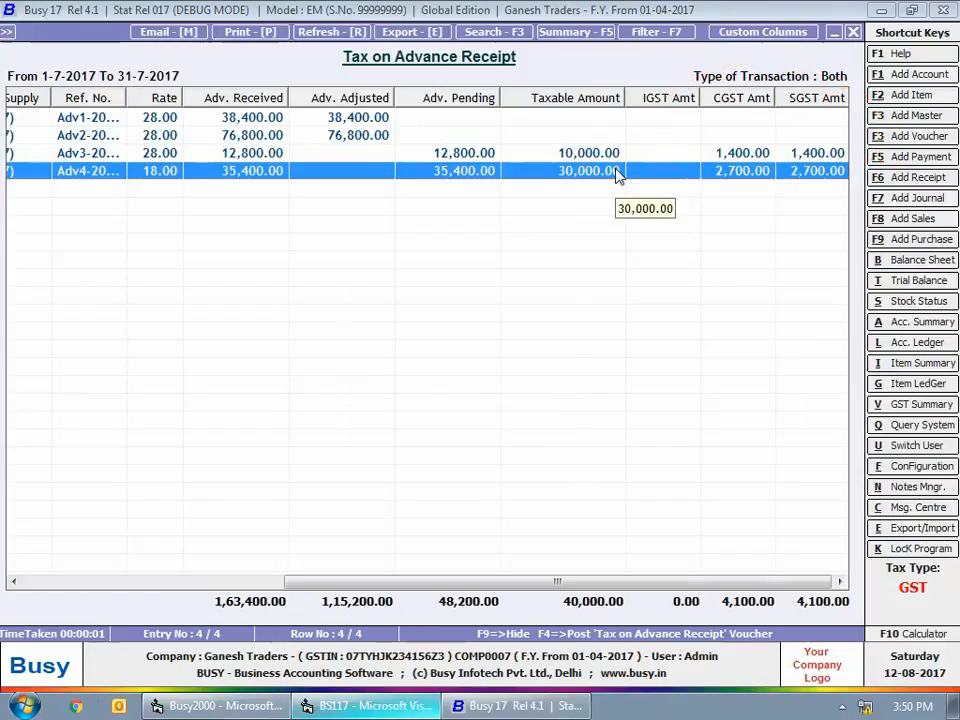
{"action": "key", "text": "Up"}
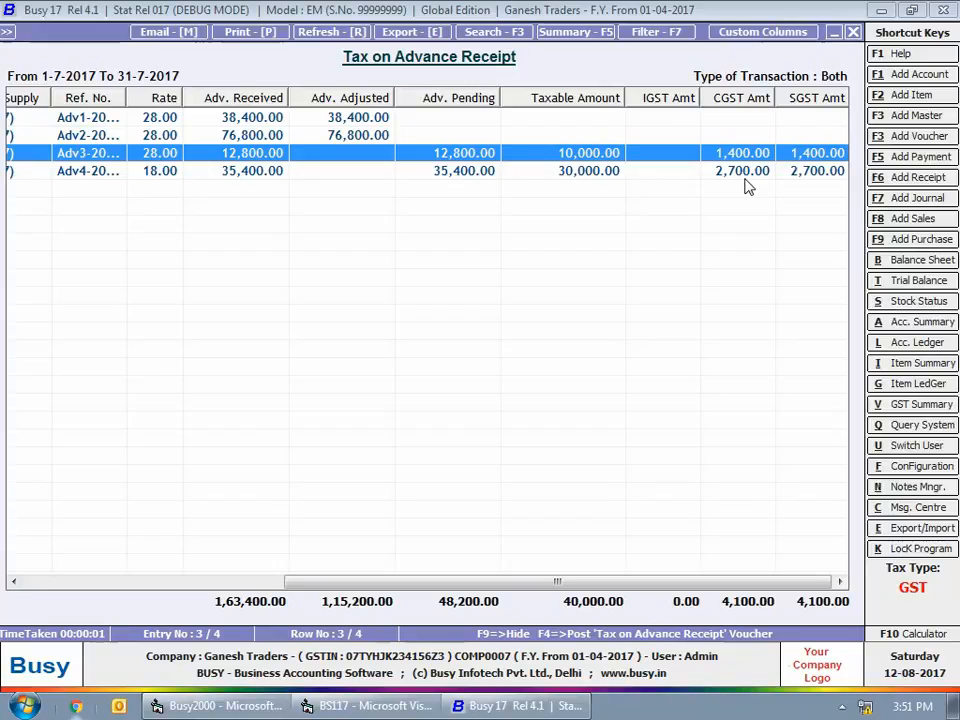
{"action": "key", "text": "F4"}
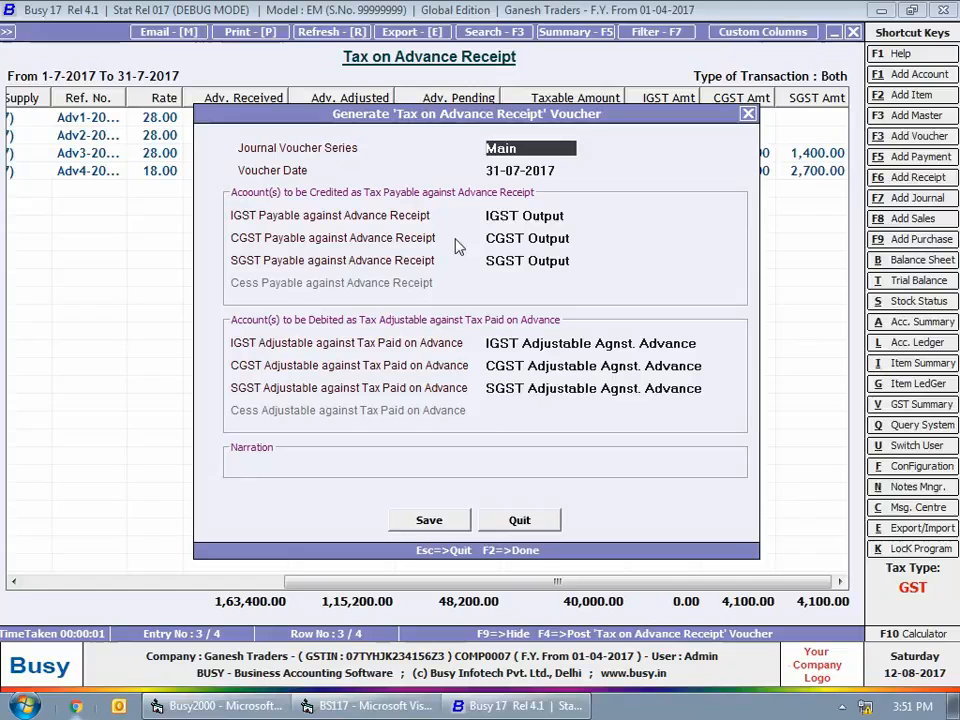
{"action": "left_click", "coordinate": [430, 524]}
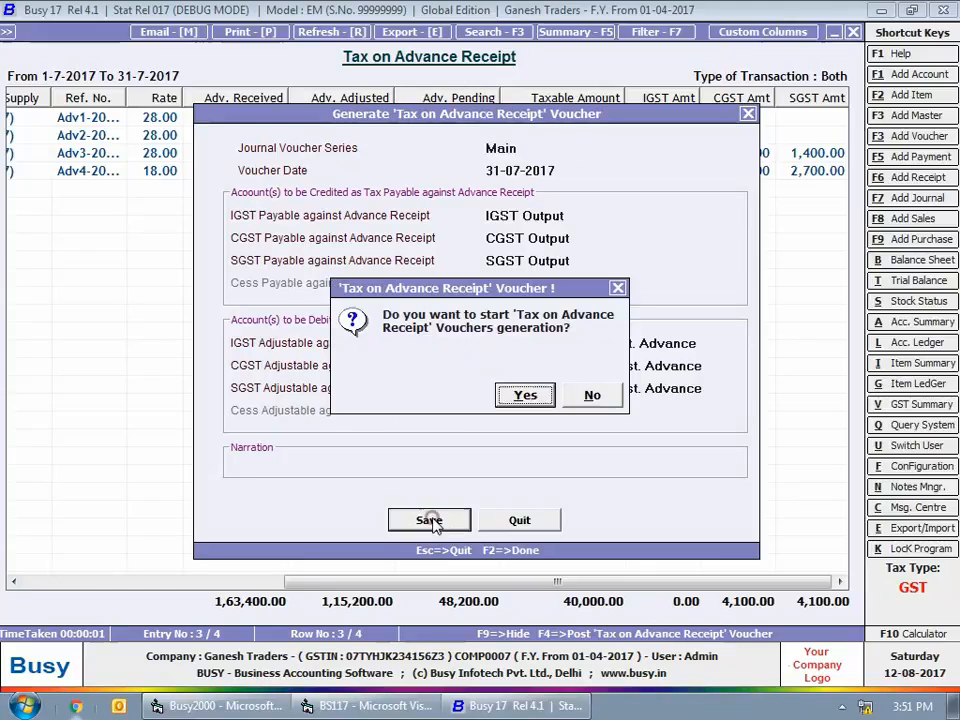
{"action": "left_click", "coordinate": [516, 396]}
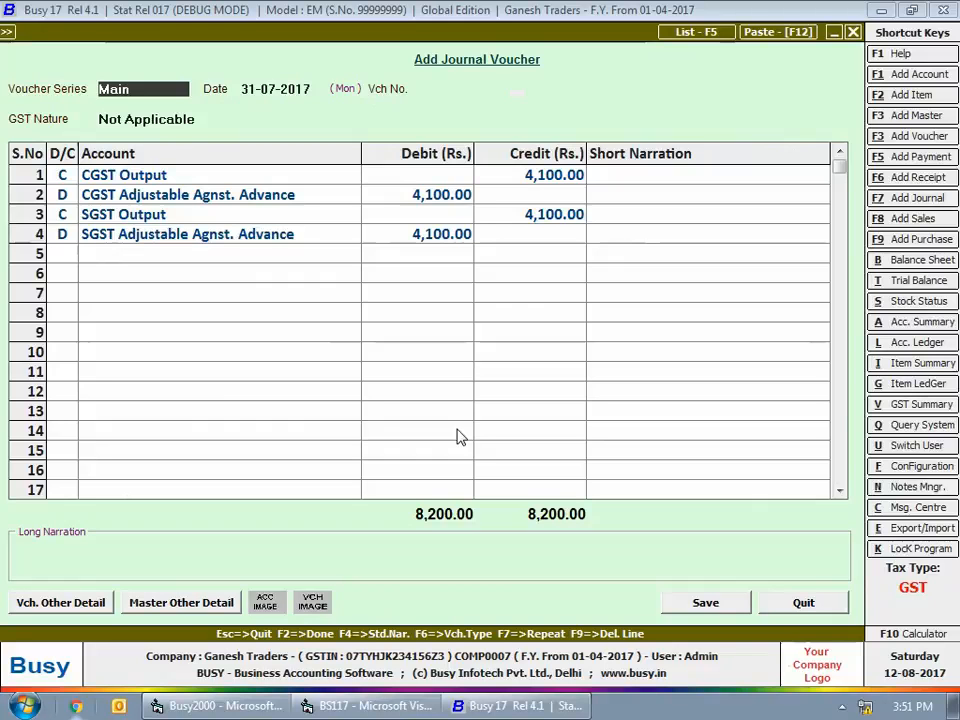
{"action": "left_click", "coordinate": [705, 602]}
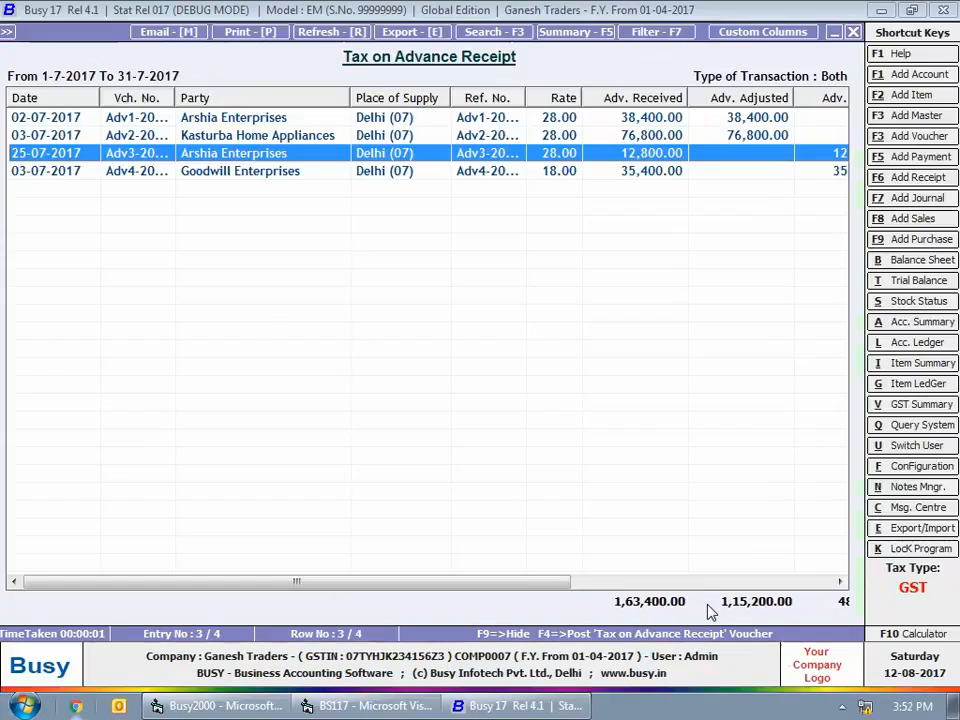
Generate the Tax Adjustable against Advance report for August with local transactions, excluding current tax period adjustments, and check its CGST and SGST amounts
{"action": "key", "text": "Escape"}
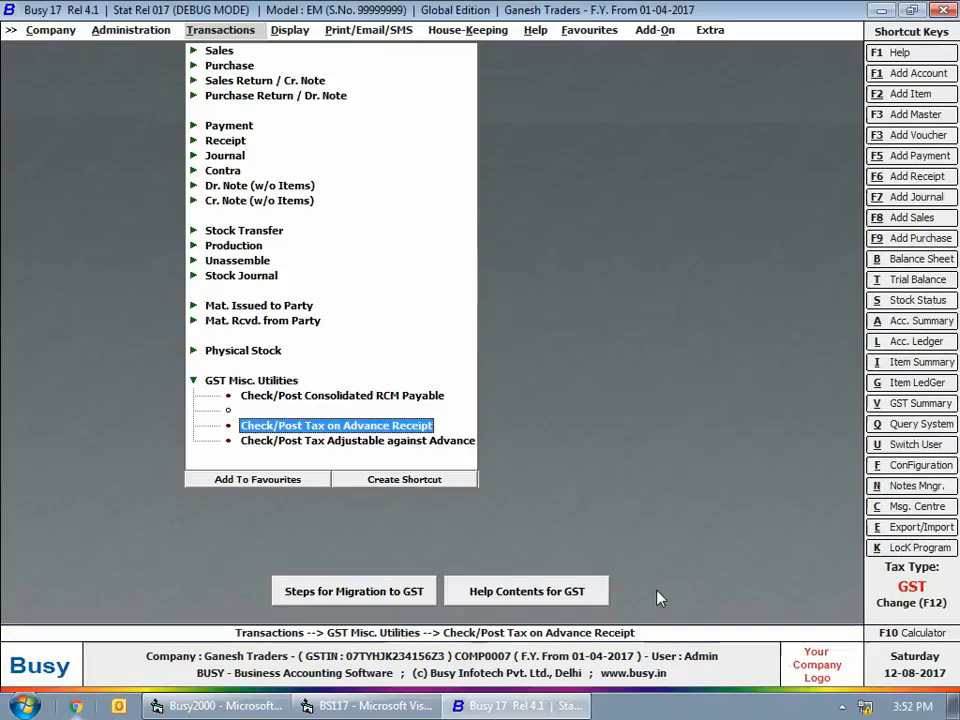
{"action": "left_click", "coordinate": [326, 450]}
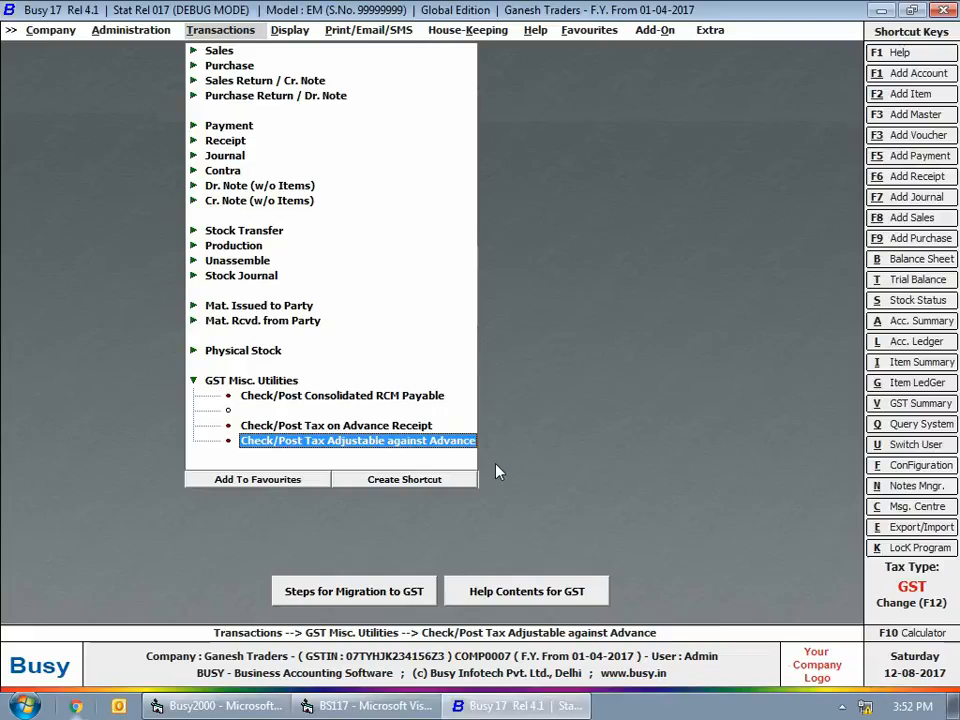
{"action": "key", "text": "Return"}
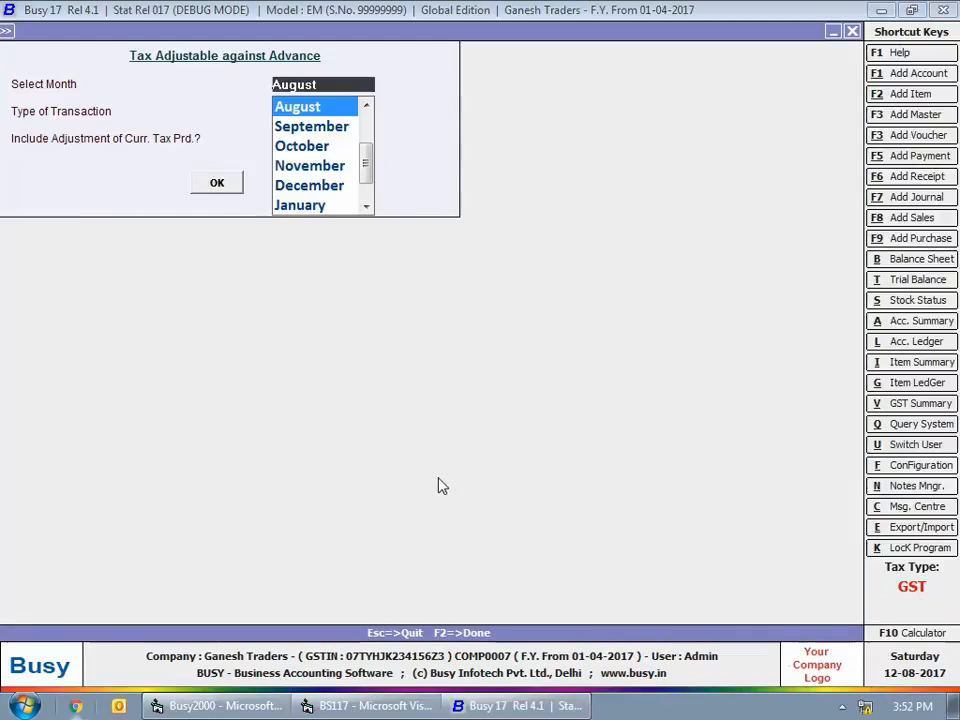
{"action": "key", "text": "Return"}
{"action": "key", "text": "Return"}
{"action": "key", "text": "Return"}
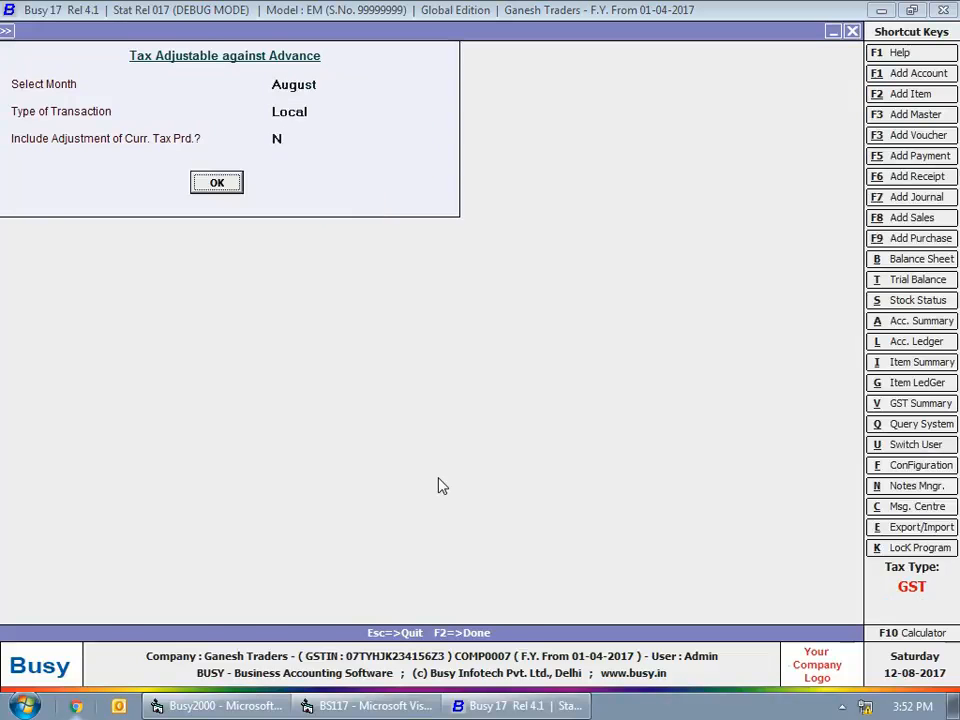
{"action": "key", "text": "Return"}
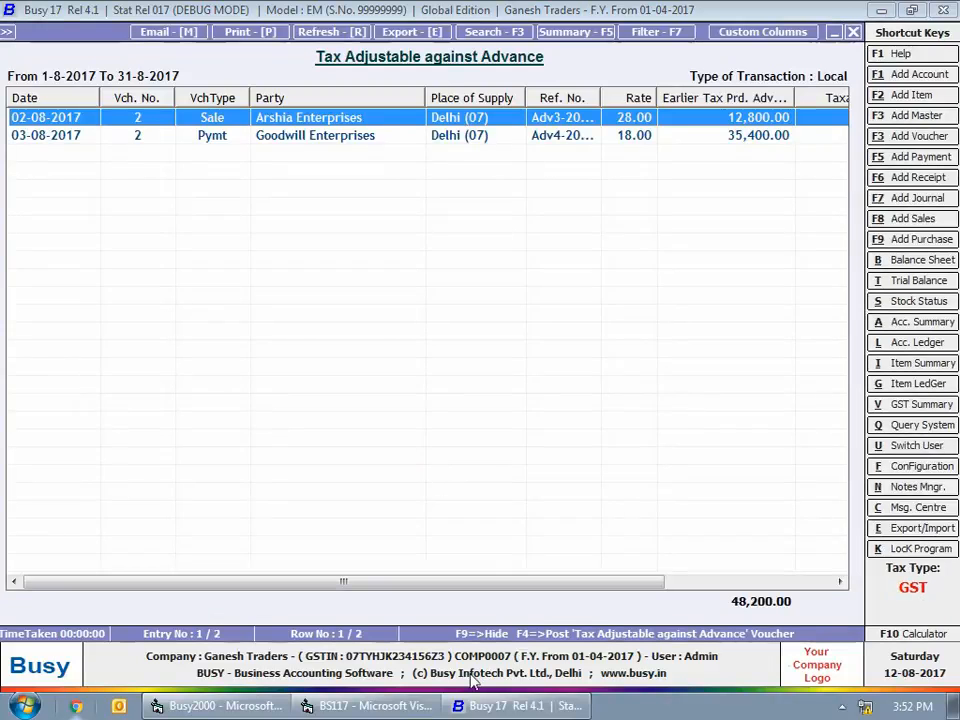
{"action": "left_click_drag", "start_coordinate": [531, 583], "coordinate": [803, 590]}
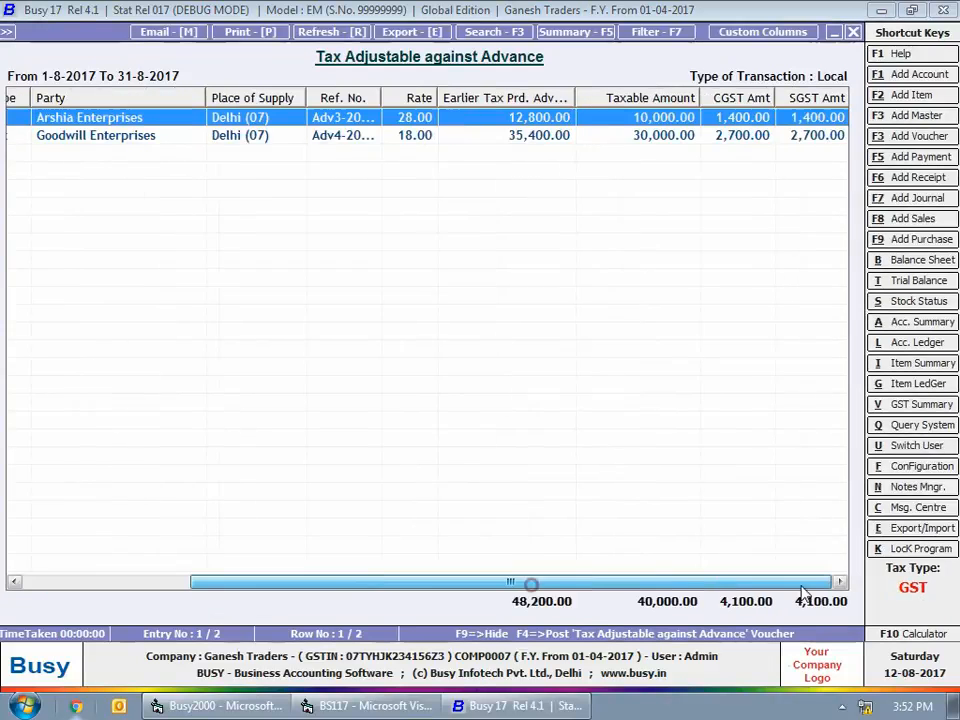
{"action": "left_click", "coordinate": [732, 132]}
{"action": "left_click", "coordinate": [736, 117]}
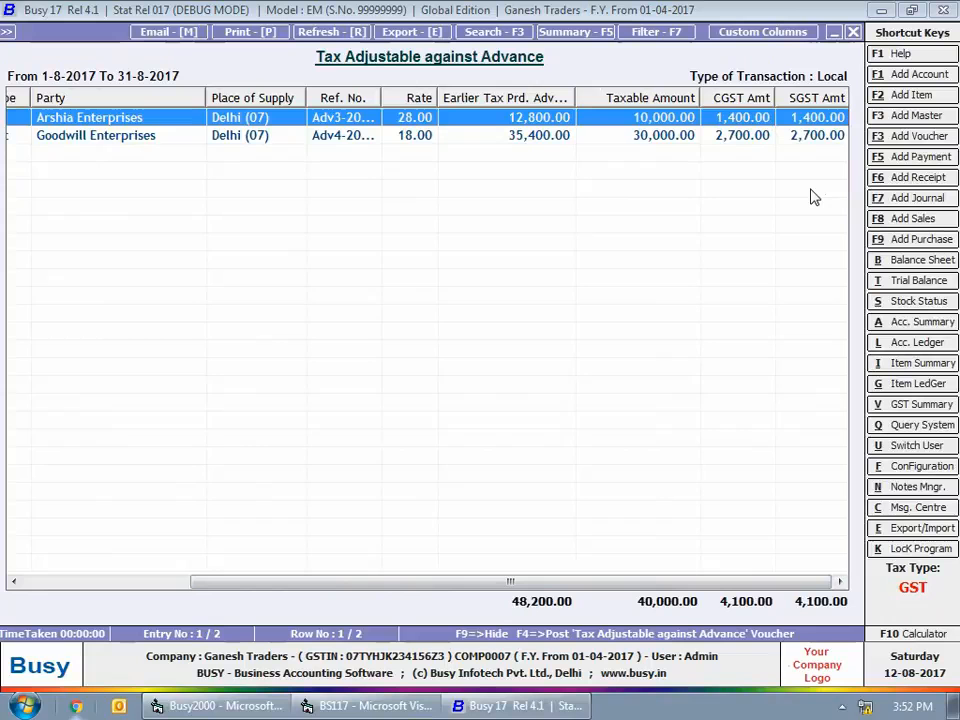
Generate the Tax Adjustable against Advance journal voucher in the Main series dated 31-08-2017 with the default GST accounts
{"action": "key", "text": "F4"}
{"action": "left_click", "coordinate": [450, 521]}
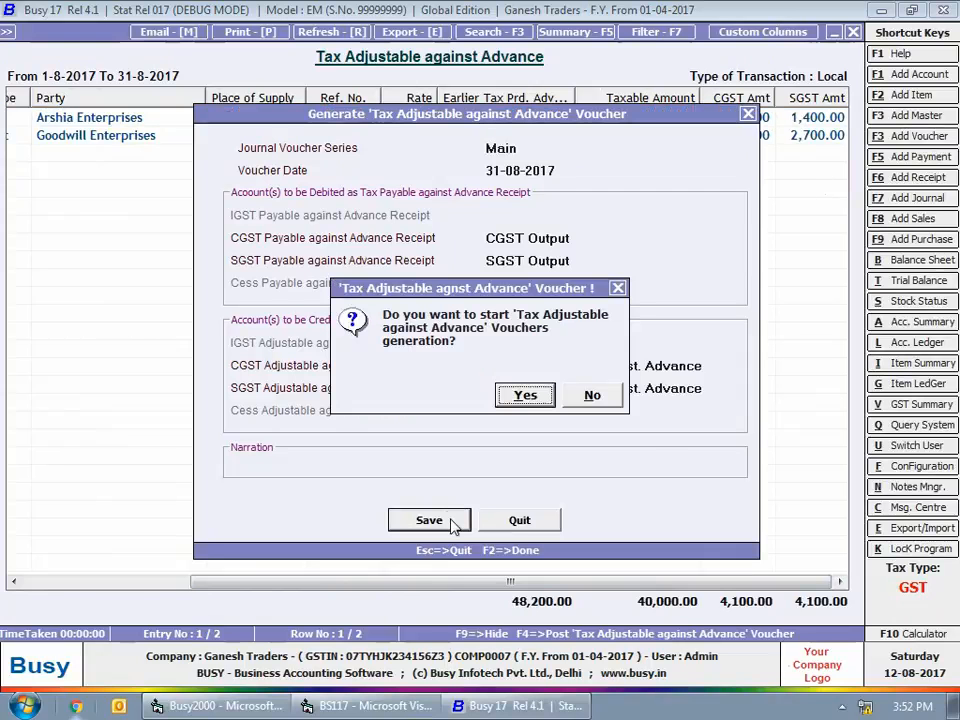
{"action": "left_click", "coordinate": [523, 394]}
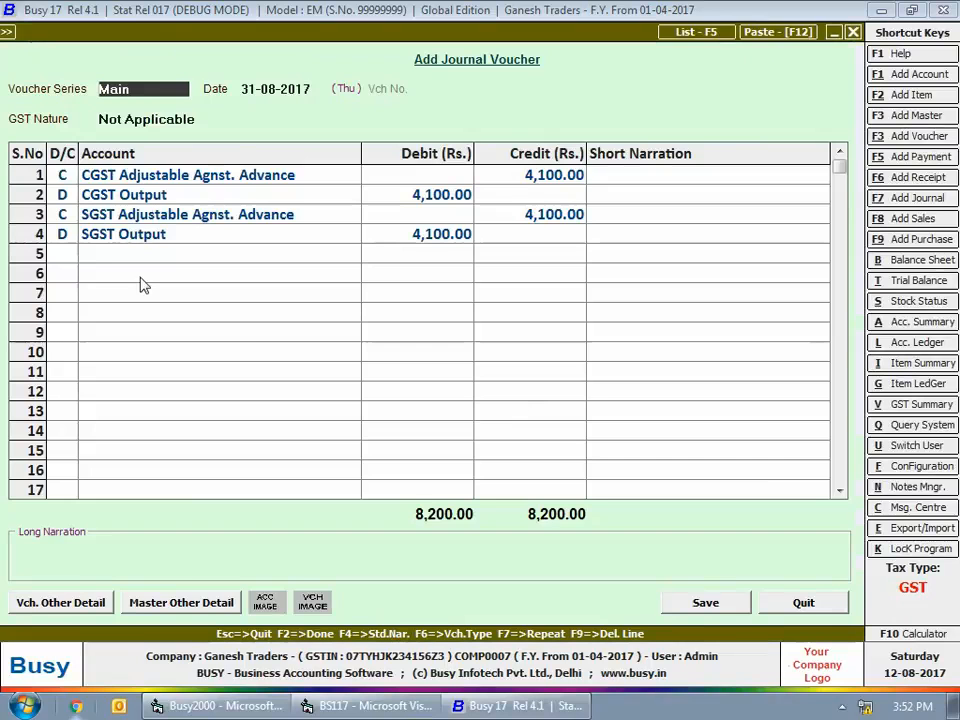
Review the CGST and SGST debit and credit lines of the generated journal voucher, save it and close the report
{"action": "left_click", "coordinate": [200, 177]}
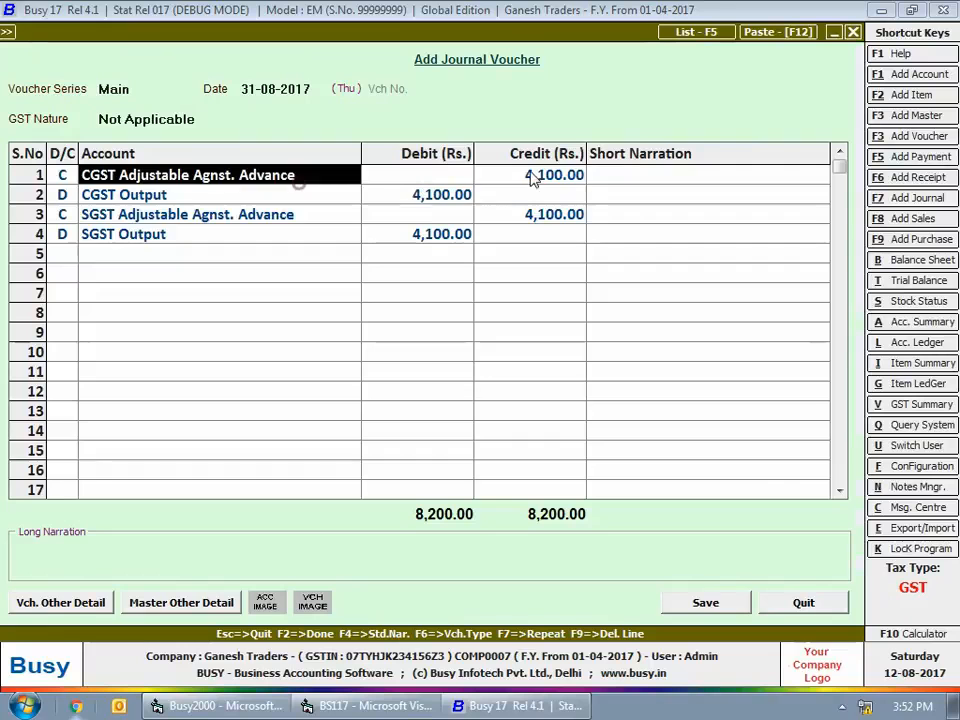
{"action": "left_click", "coordinate": [525, 177]}
{"action": "left_click", "coordinate": [159, 194]}
{"action": "left_click", "coordinate": [155, 216]}
{"action": "left_click", "coordinate": [531, 214]}
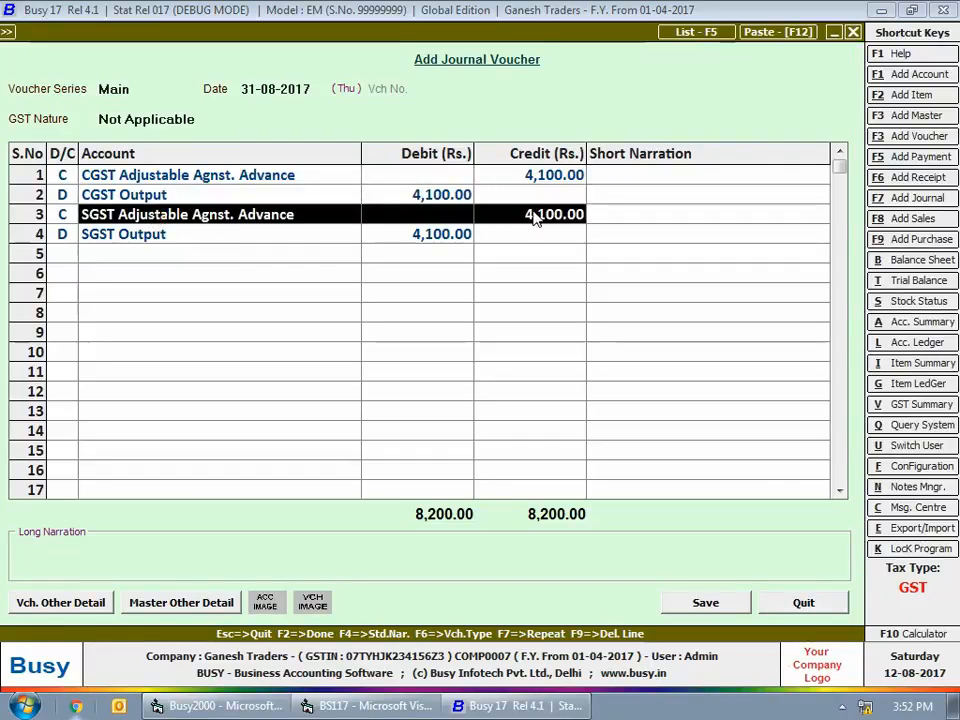
{"action": "left_click", "coordinate": [253, 234]}
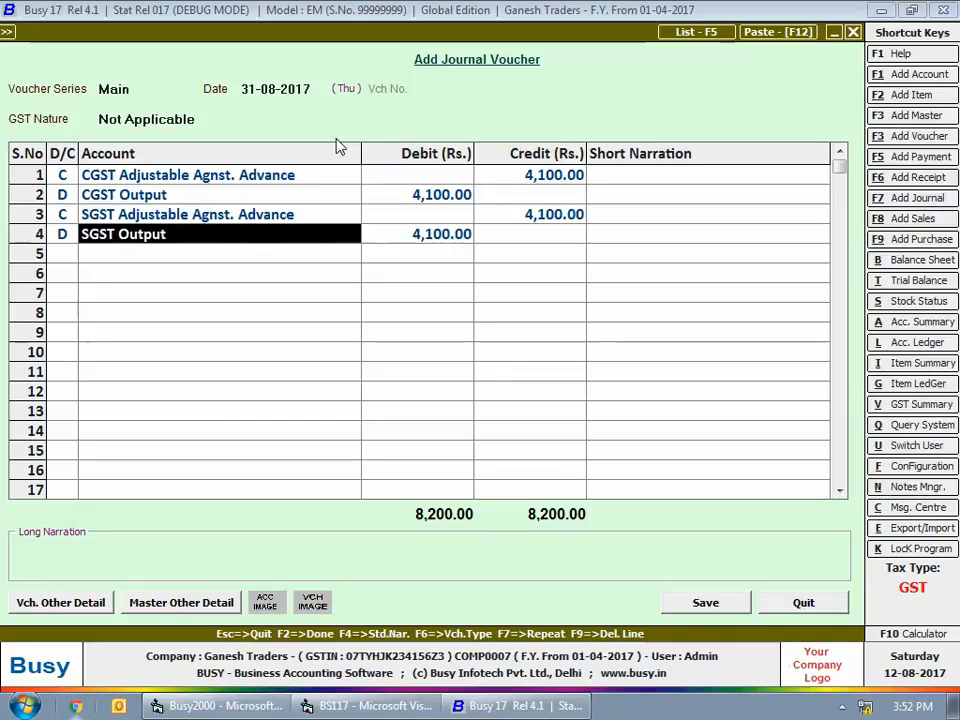
{"action": "left_click", "coordinate": [730, 606]}
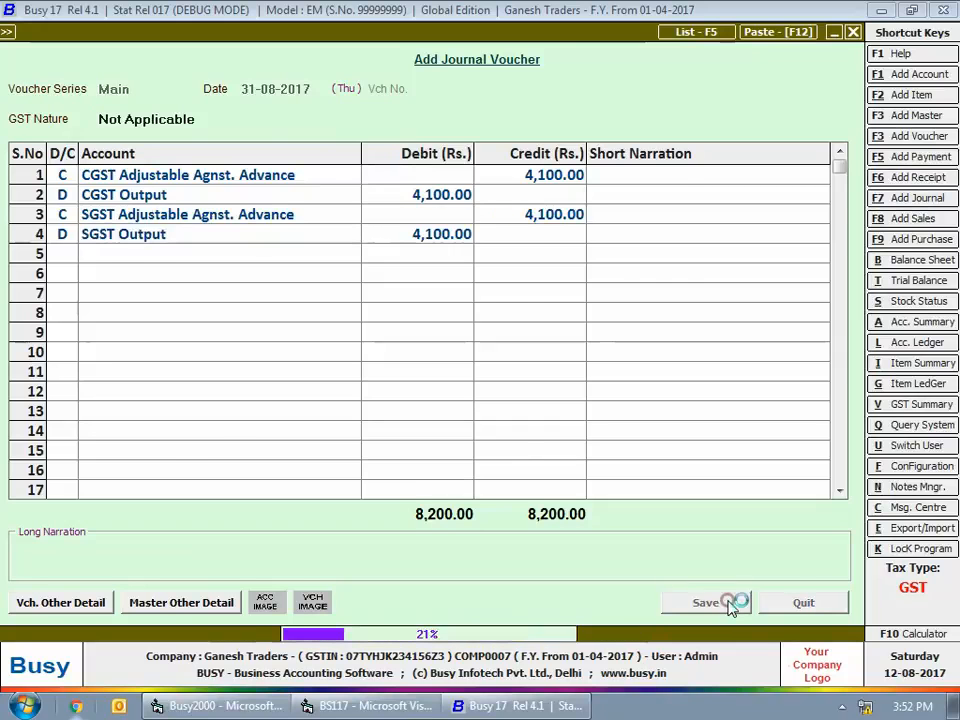
{"action": "key", "text": "Escape"}
{"action": "key", "text": "Escape"}
{"action": "key", "text": "Escape"}
{"action": "key", "text": "Escape"}
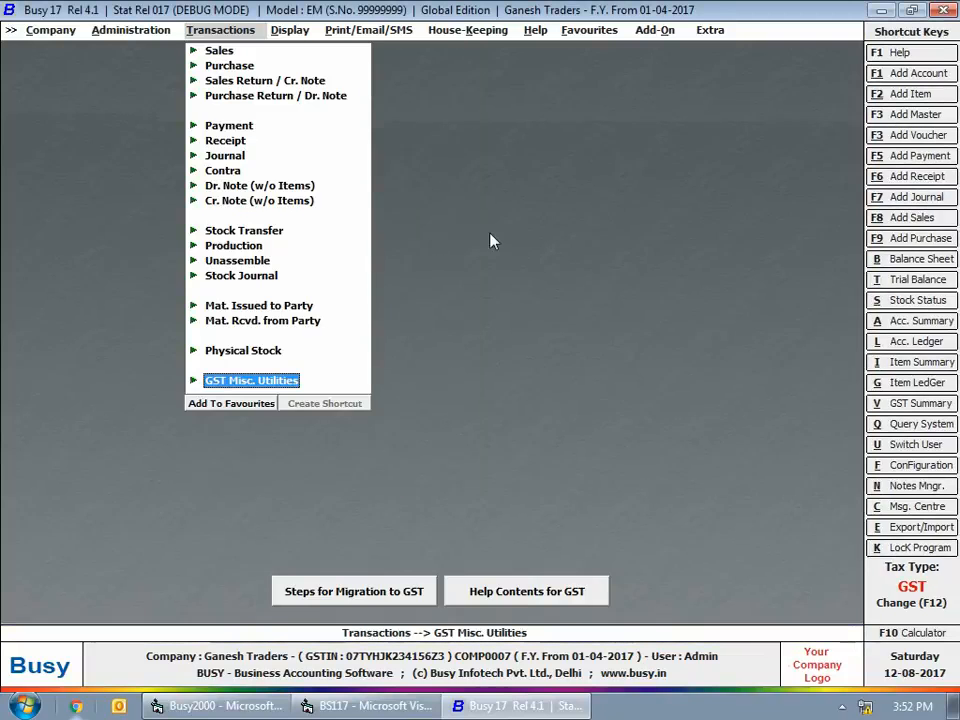
View section 11.1(A1) - Summary of Advance Received (Intra-state) of the GSTR-1 report for July
{"action": "left_click", "coordinate": [303, 35]}
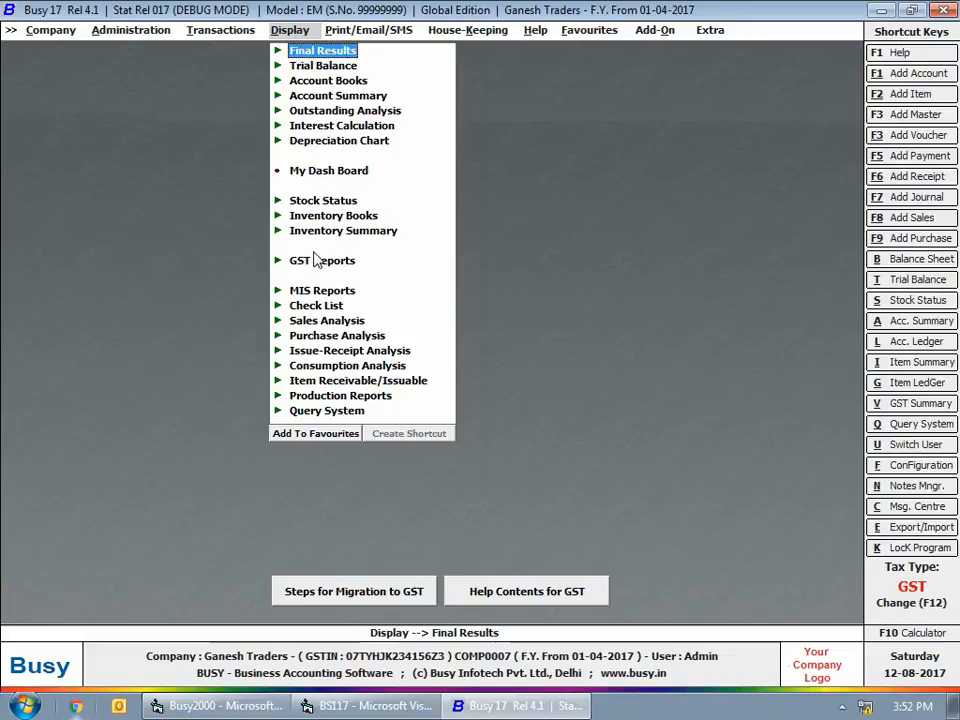
{"action": "left_click", "coordinate": [342, 261]}
{"action": "left_click", "coordinate": [345, 321]}
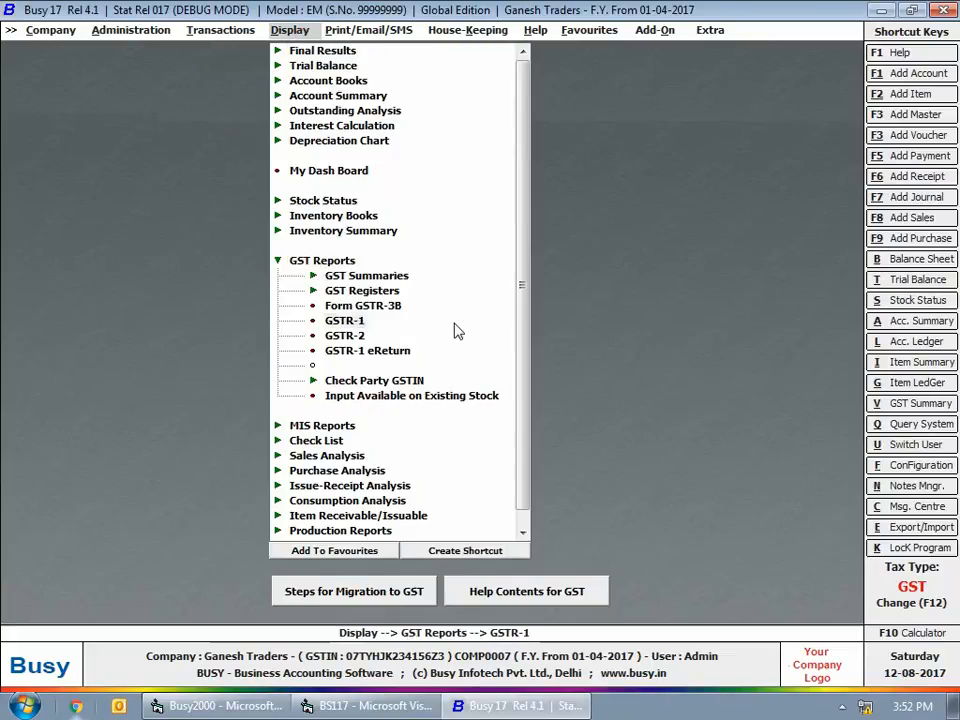
{"action": "type", "text": "Jul"}
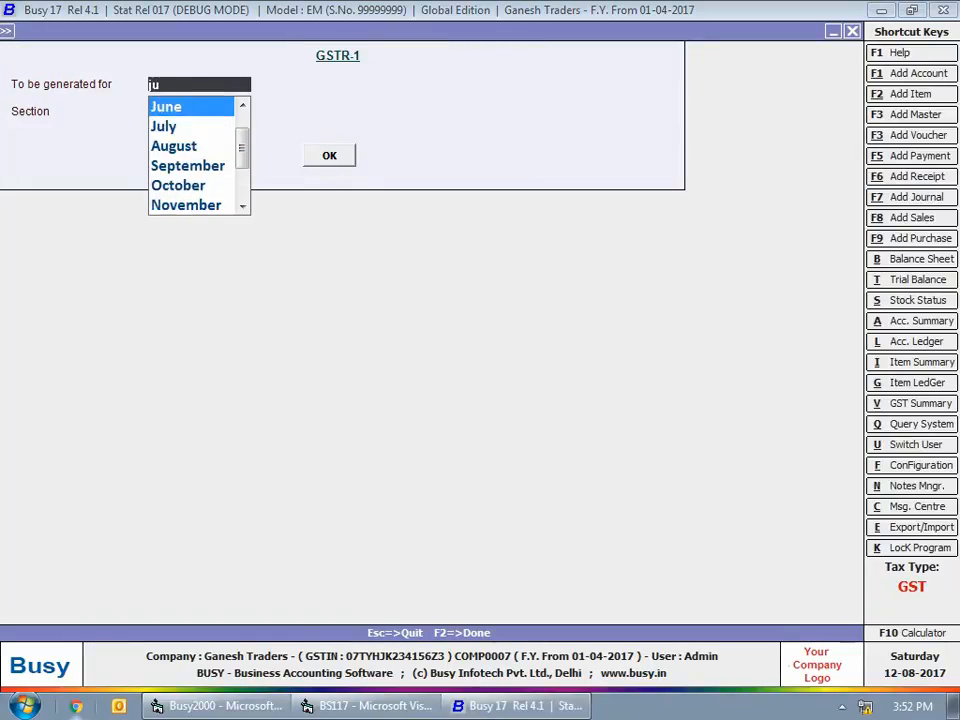
{"action": "key", "text": "Return"}
{"action": "left_click_drag", "start_coordinate": [638, 184], "coordinate": [638, 191]}
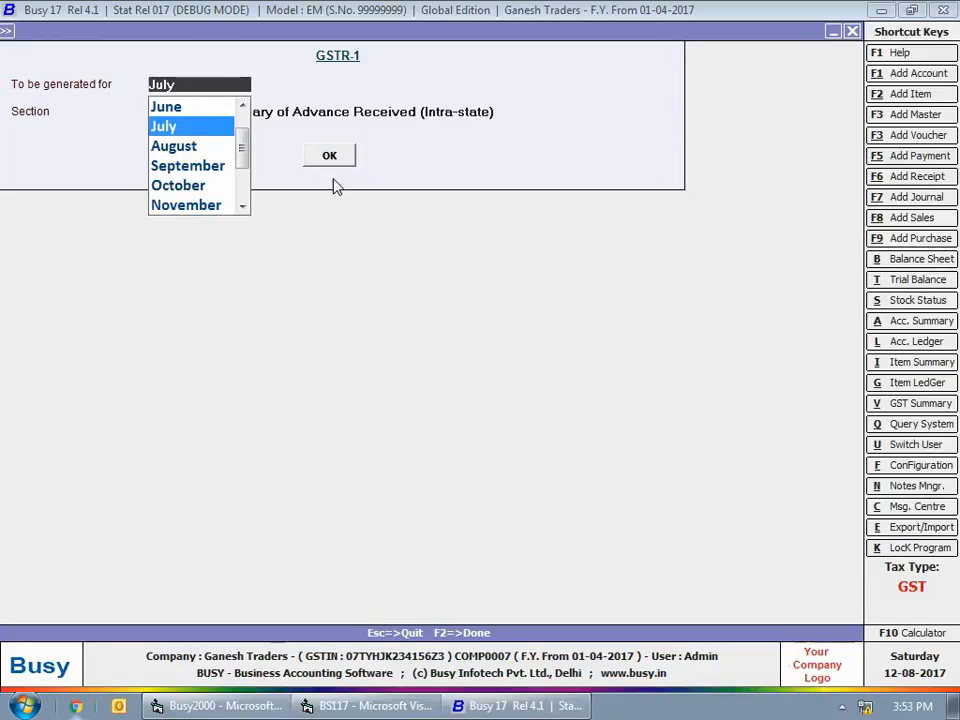
{"action": "left_click", "coordinate": [337, 148]}
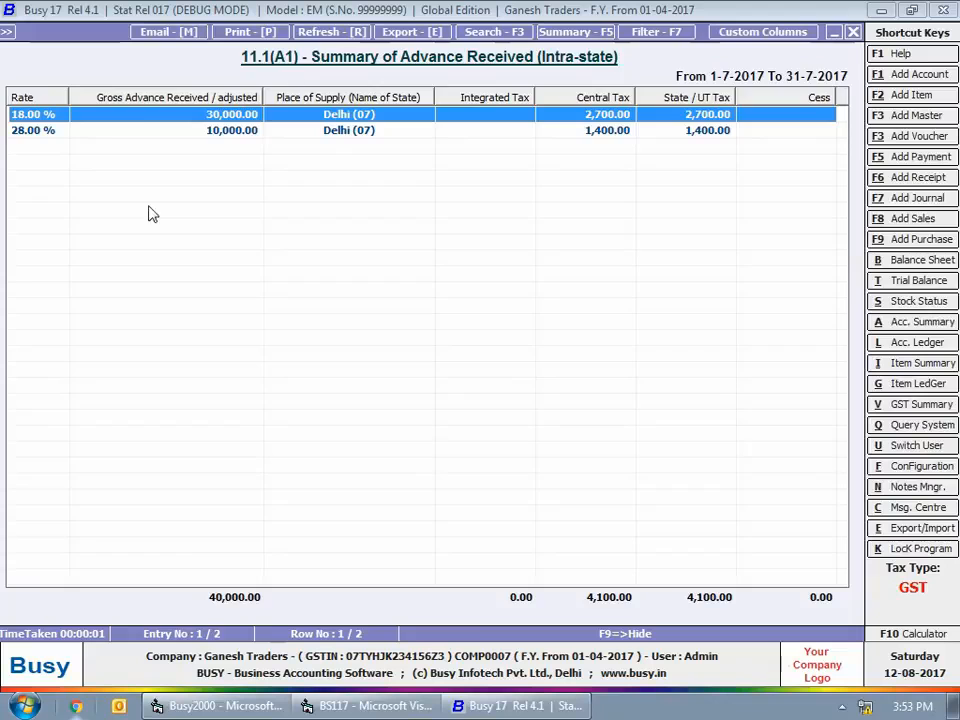
{"action": "key", "text": "Escape"}
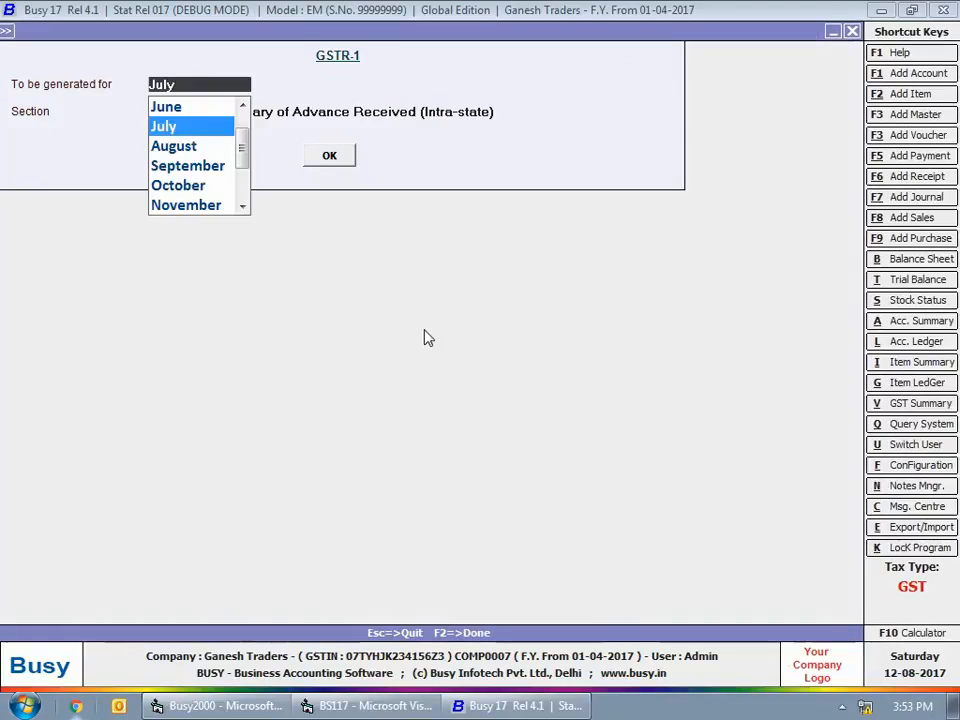
View section 11.1(B1) - Summary of Advance Adjusted (Intra-state) of GSTR-1 for August
{"action": "left_click", "coordinate": [205, 146]}
{"action": "key", "text": "Return"}
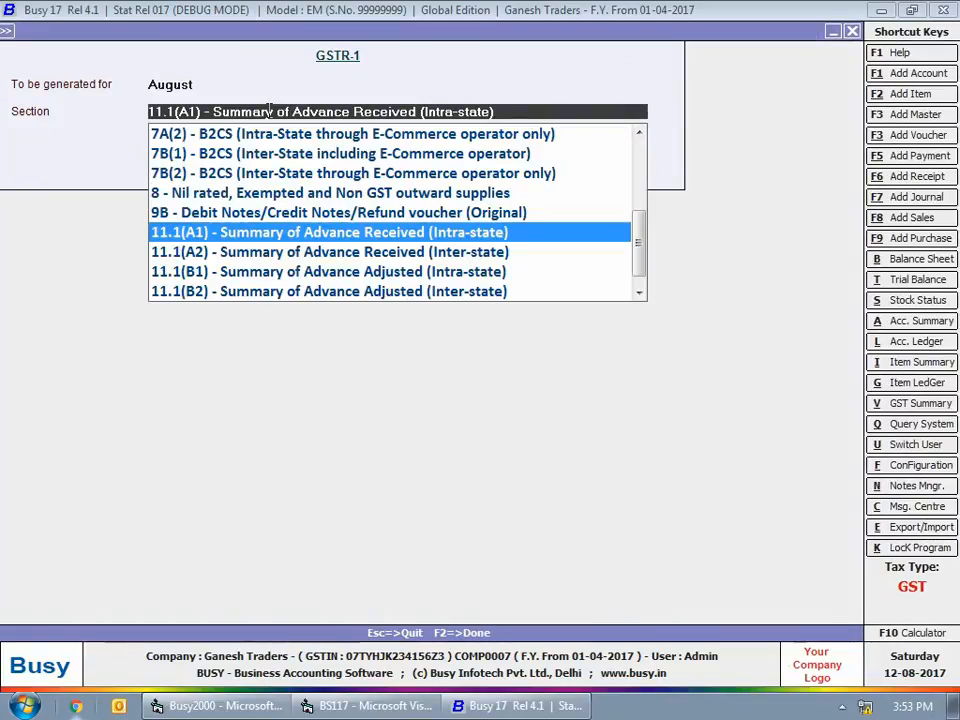
{"action": "key", "text": "Down"}
{"action": "key", "text": "Down"}
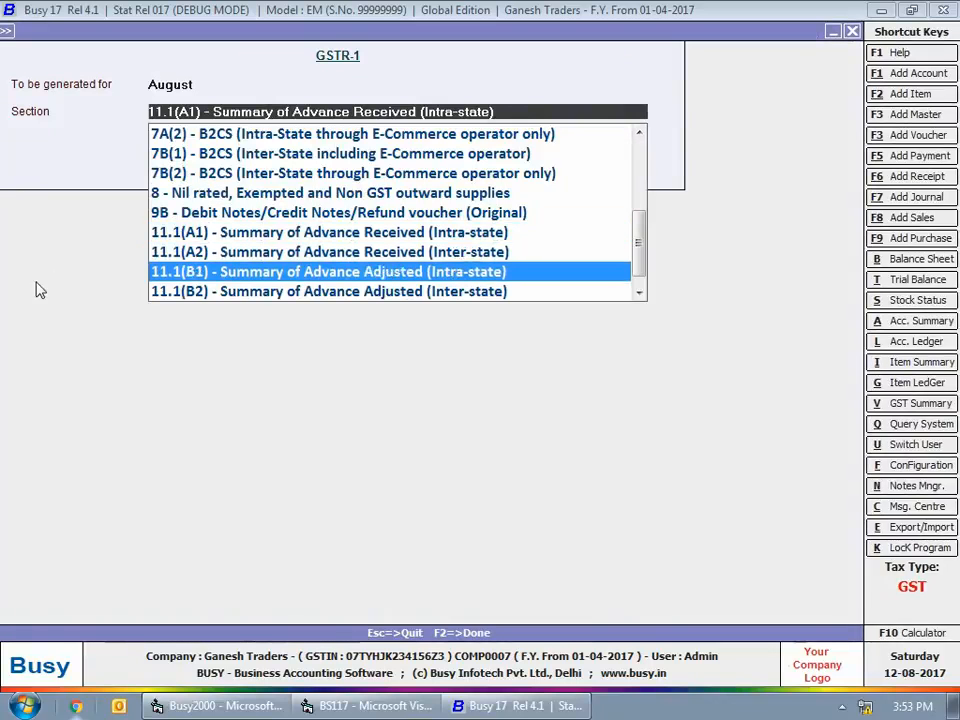
{"action": "key", "text": "Return"}
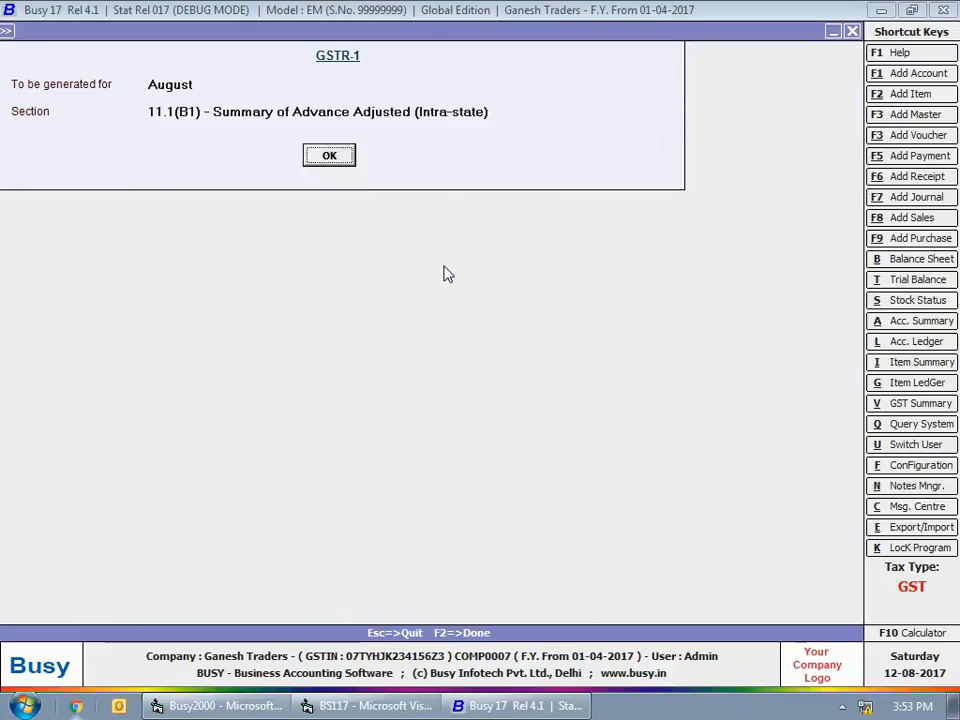
{"action": "key", "text": "Return"}
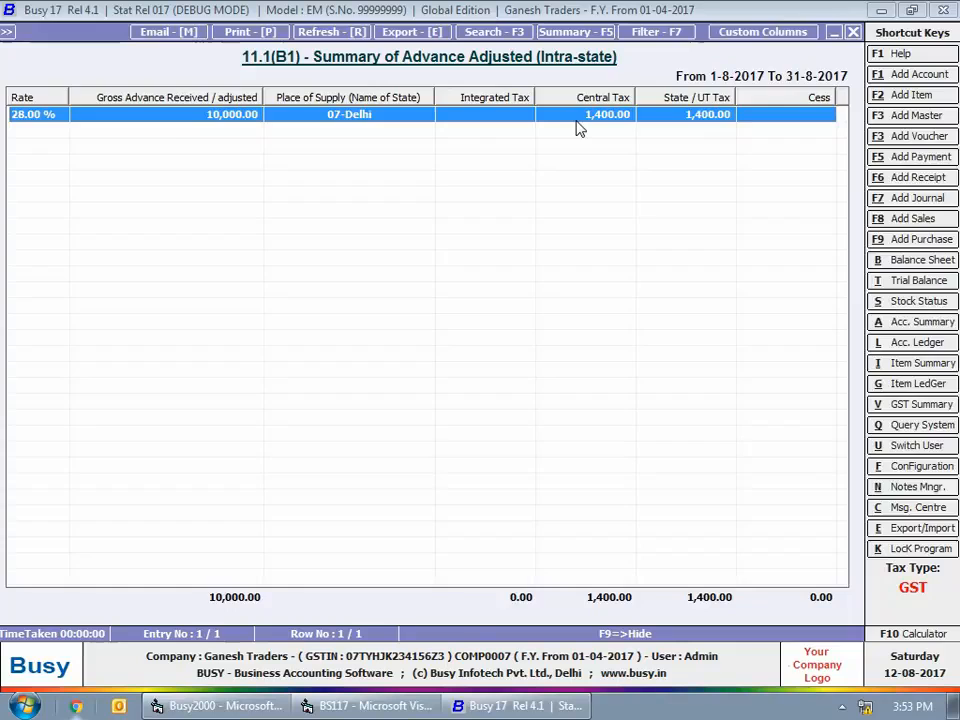
{"action": "key", "text": "Escape"}
Examine the refund's tax details in GSTR-1 section 9B - Debit Notes/Credit Notes/Refund voucher (Original) for August, and close the GST reports
{"action": "key", "text": "Return"}
{"action": "type", "text": "9"}
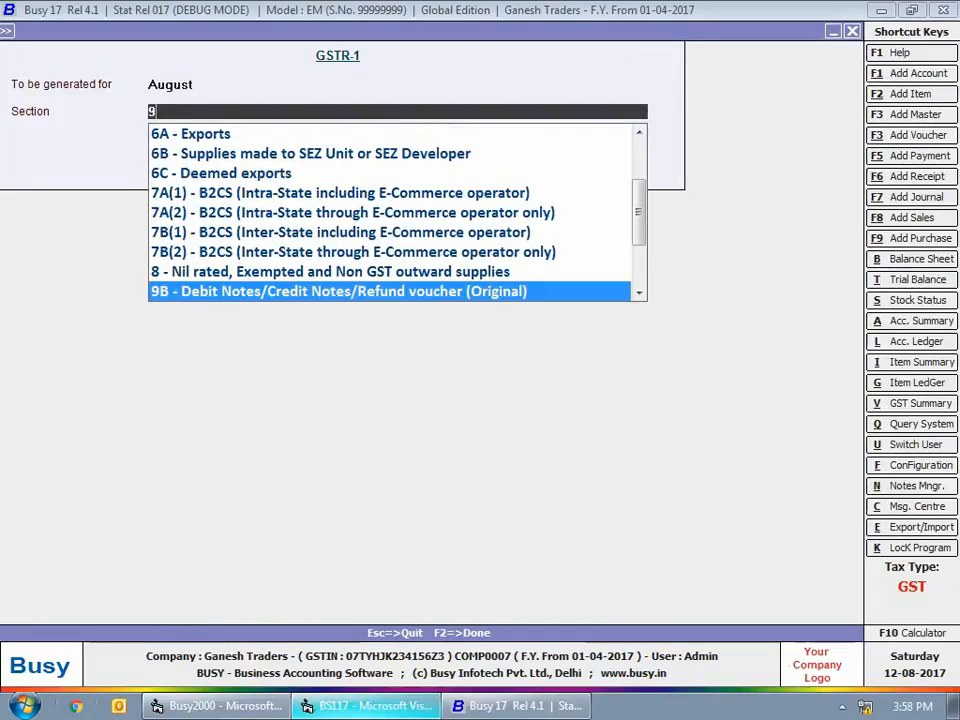
{"action": "key", "text": "Return"}
{"action": "key", "text": "Return"}
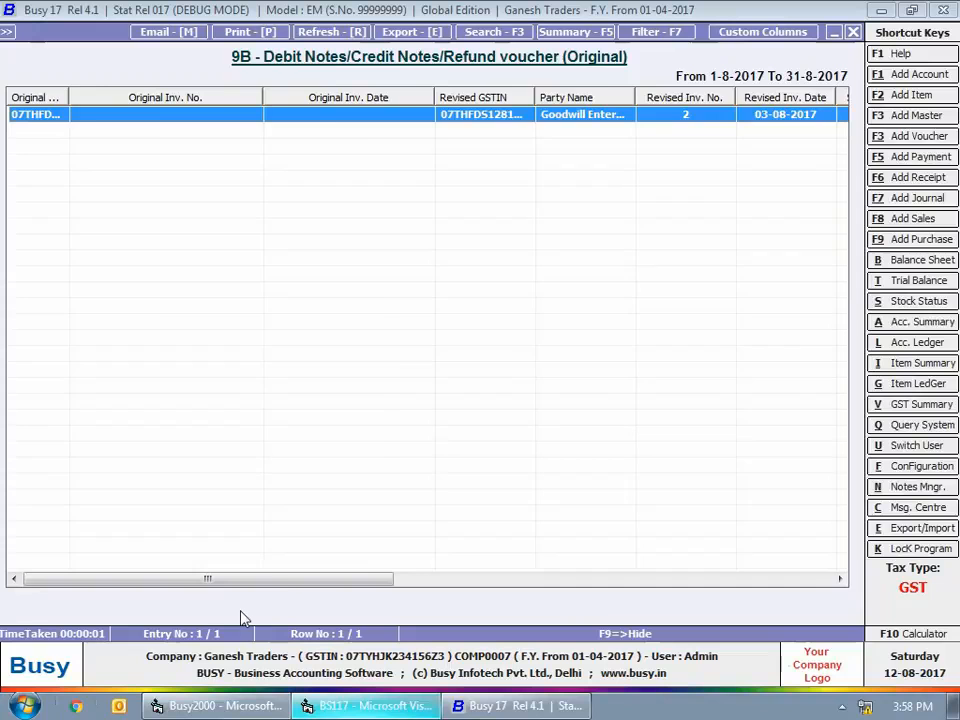
{"action": "left_click_drag", "start_coordinate": [283, 579], "coordinate": [709, 579]}
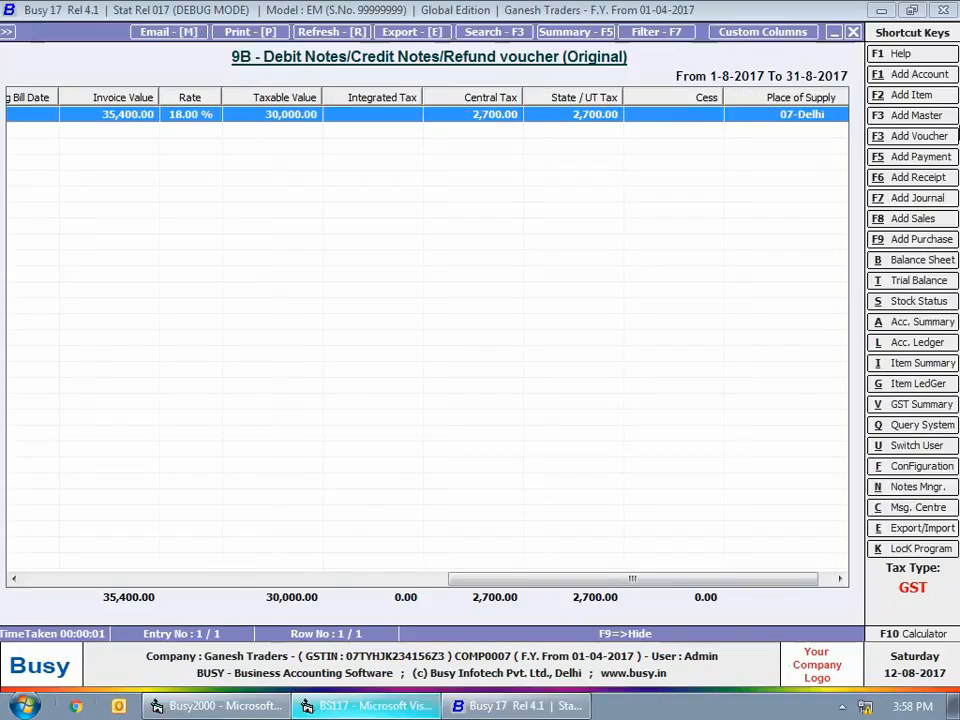
{"action": "key", "text": "Escape"}
{"action": "key", "text": "Escape"}
{"action": "key", "text": "Escape"}
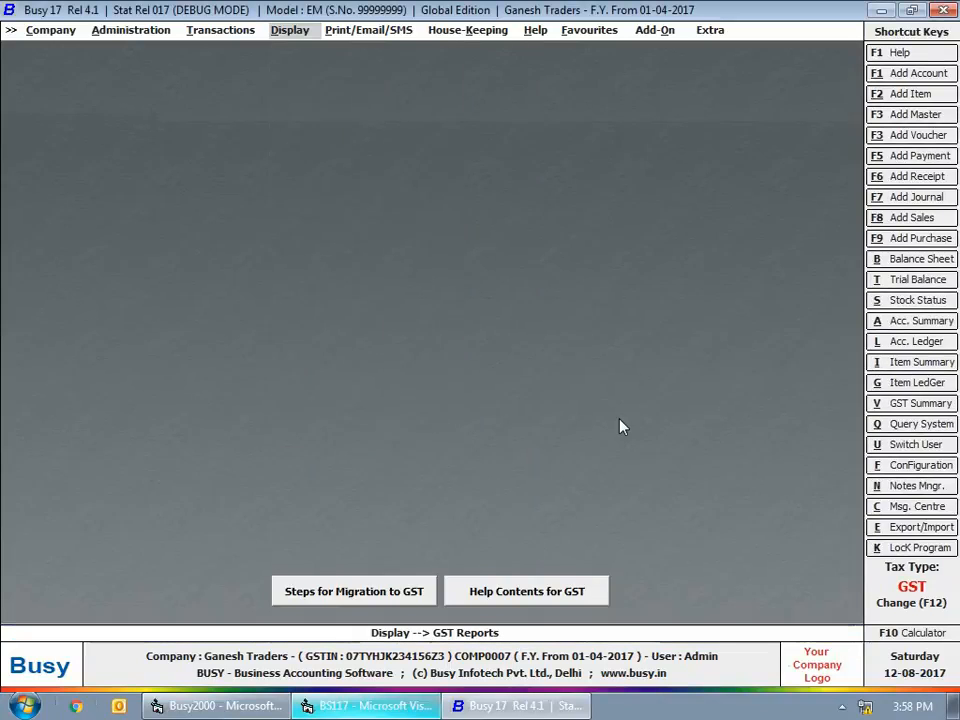